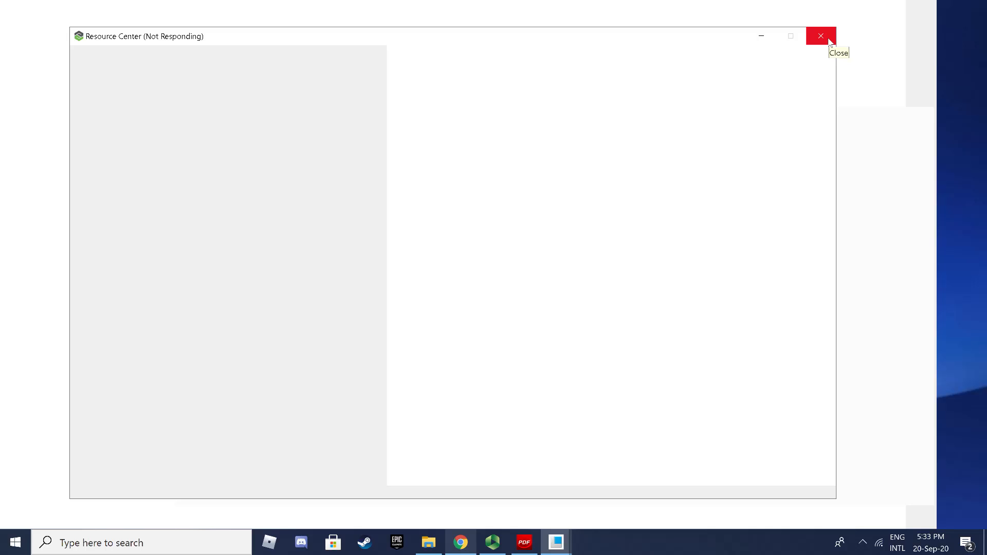
Step: Dismiss the Resource Center, OneDrive download and getting-started prompts, and maximize Creo
click(828, 39)
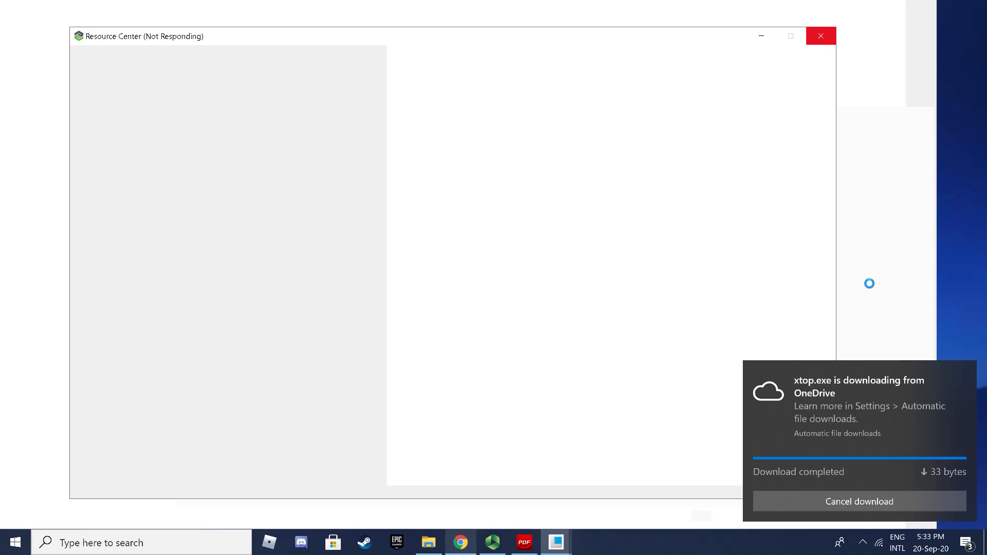
click(878, 509)
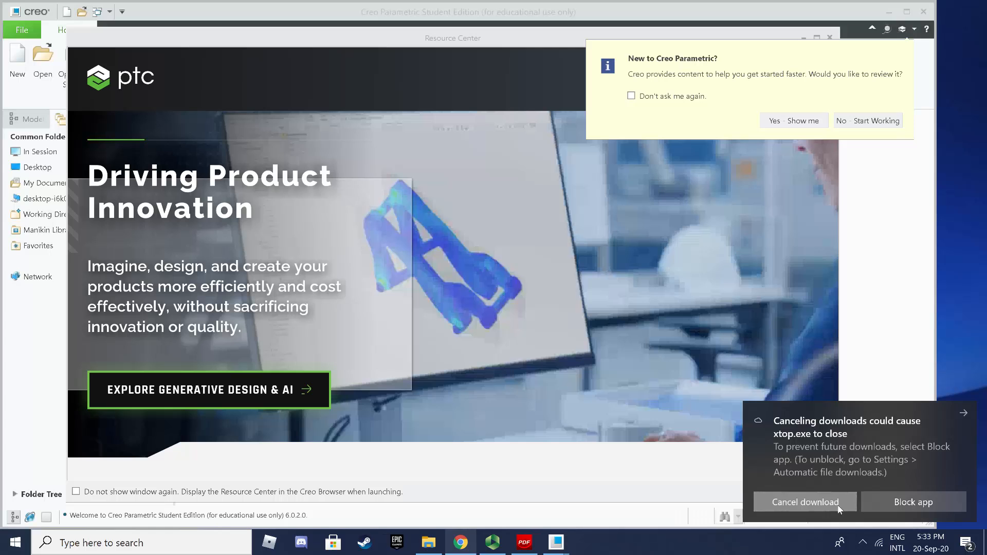
click(838, 505)
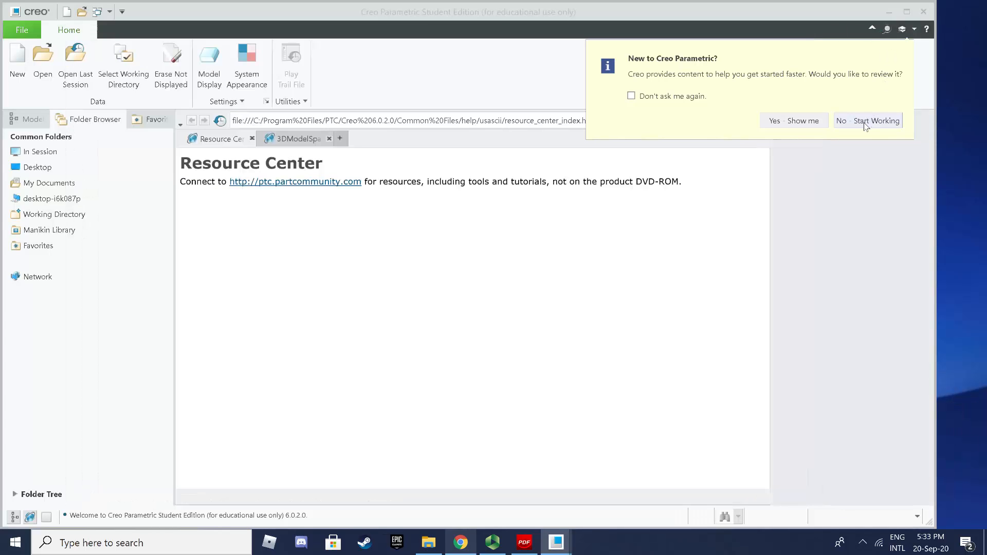
click(865, 121)
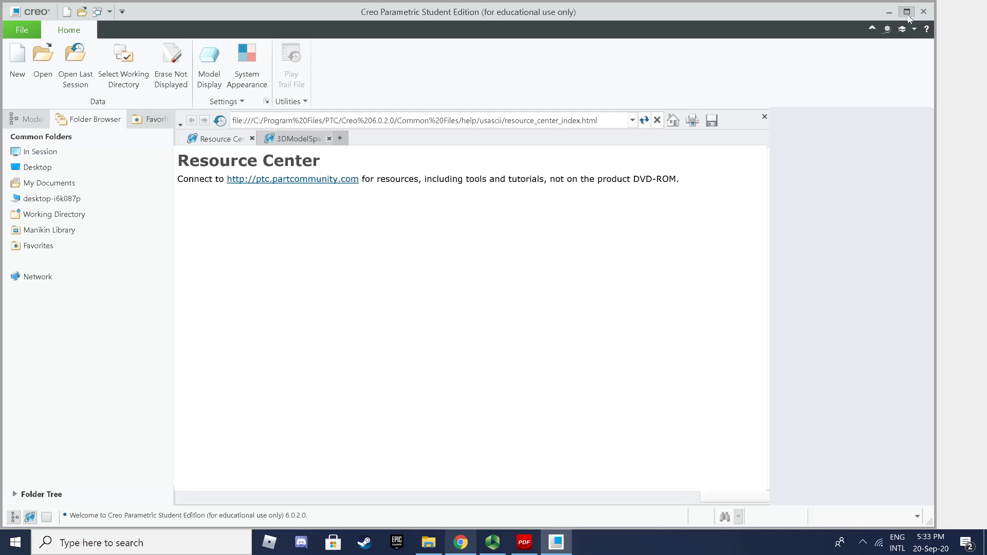
click(907, 11)
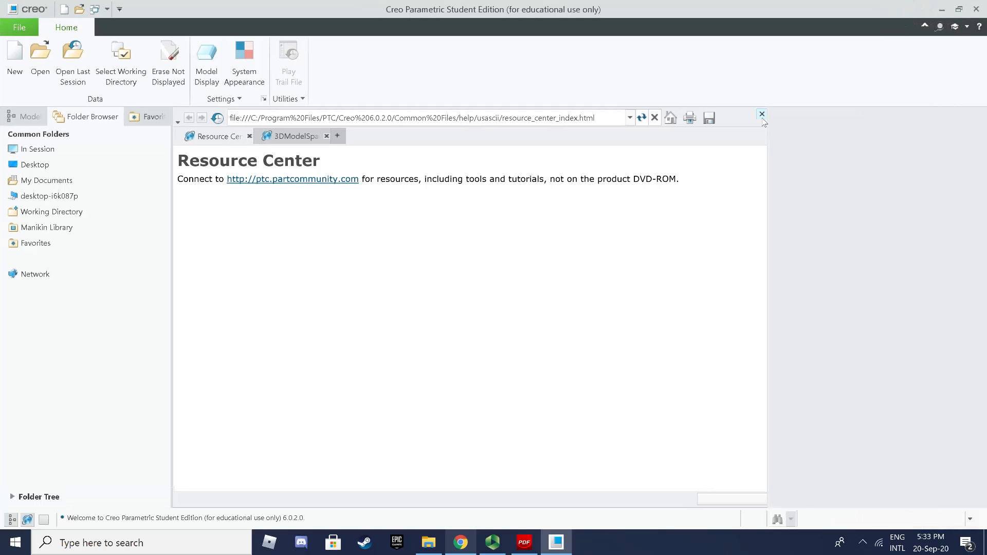
click(762, 114)
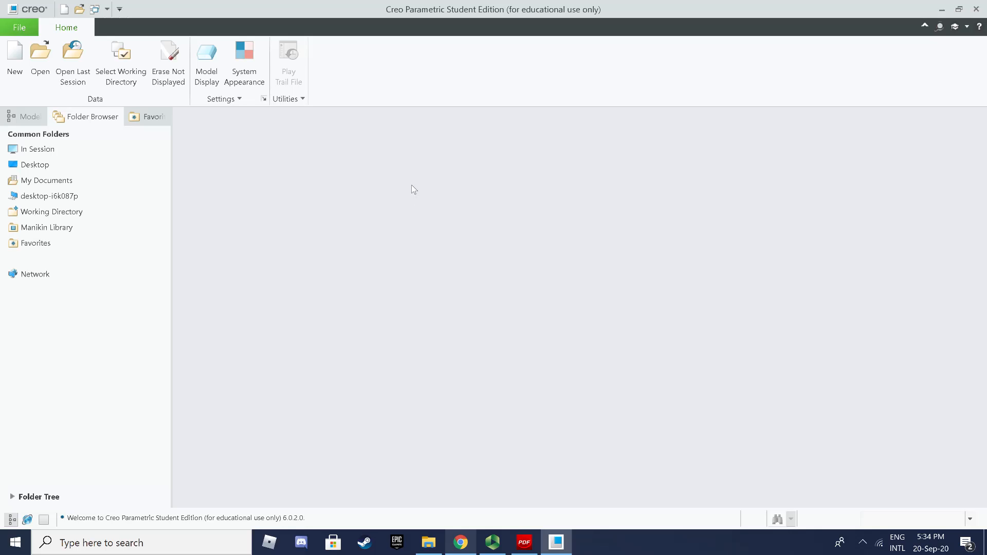
Step: Open the Select Working Directory dialog from the Home tab
click(133, 85)
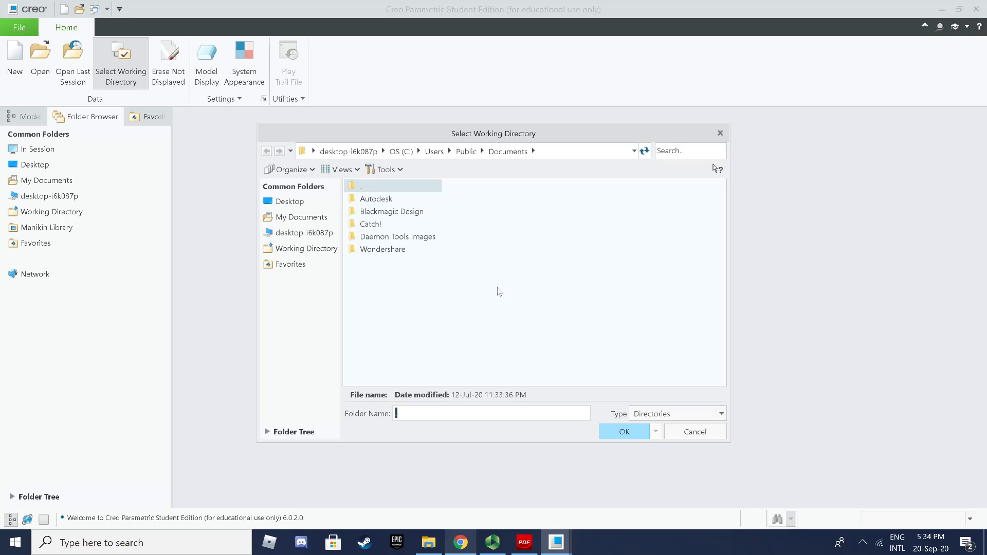
Step: Create a new folder named 20092020 on the Desktop
click(300, 205)
right_click(407, 250)
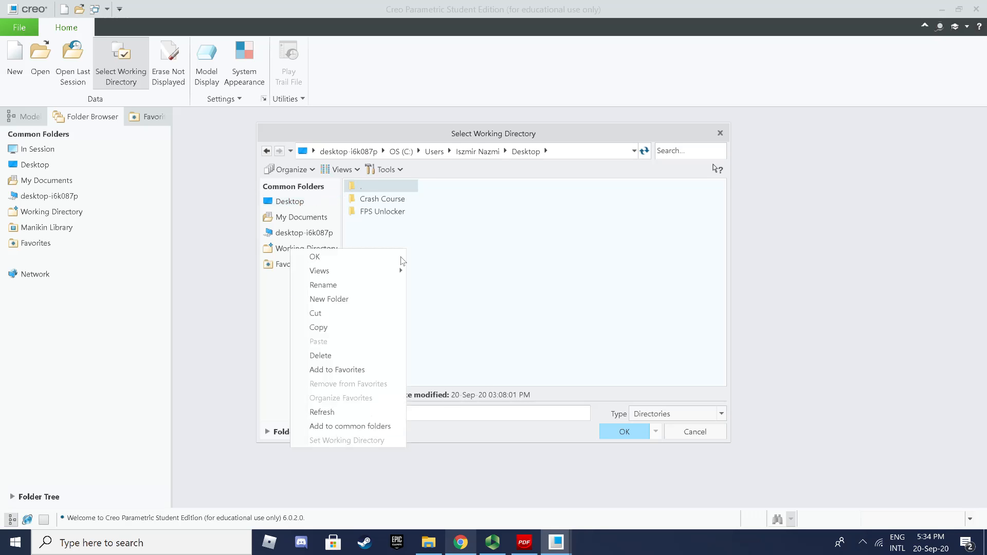
click(365, 298)
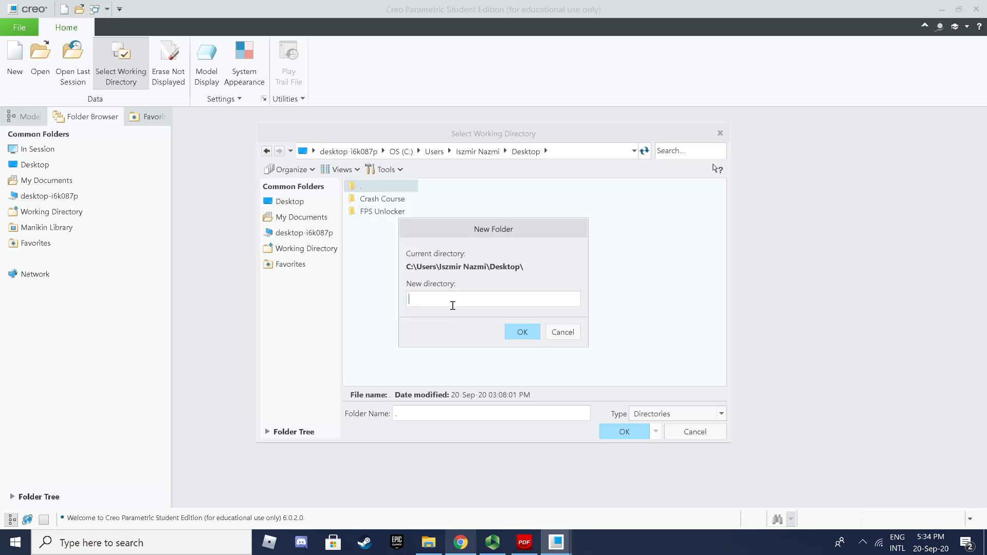
text(20092020)
click(522, 332)
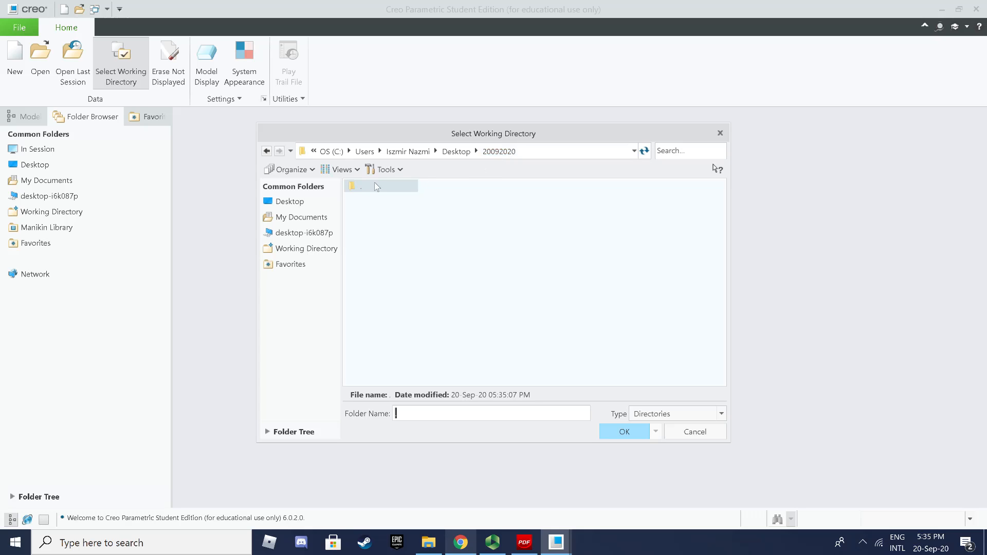
Step: Rename the folder to 200920 Creo Tutorial and set it as the working directory
click(301, 202)
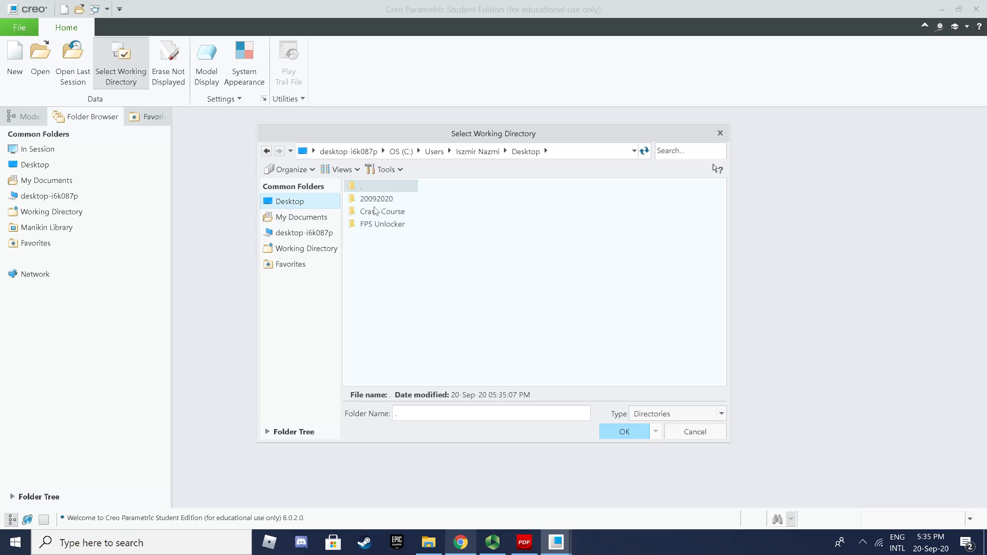
click(376, 199)
right_click(376, 199)
click(340, 237)
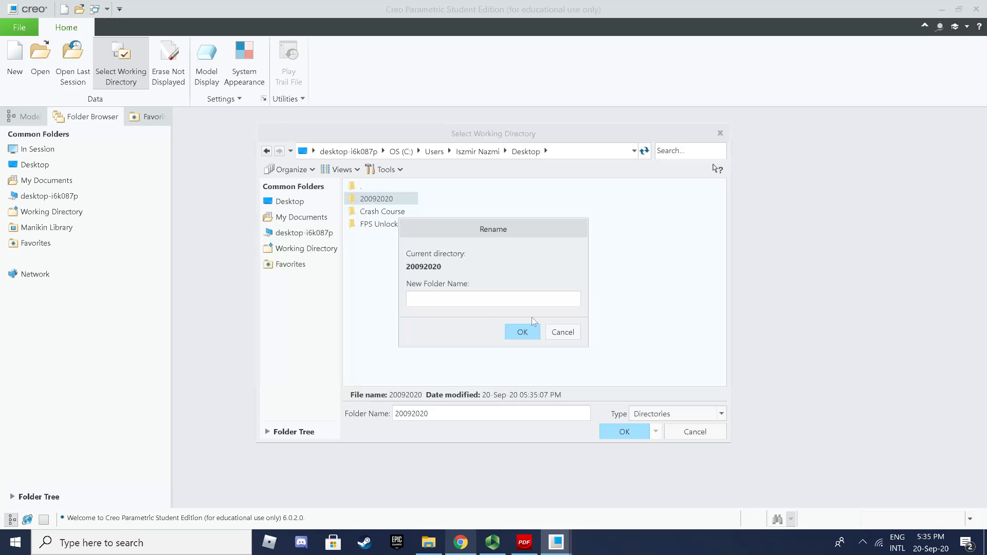
text(2020)
key(BackSpace)
key(BackSpace)
text(0920 Creo Tutorial)
click(529, 331)
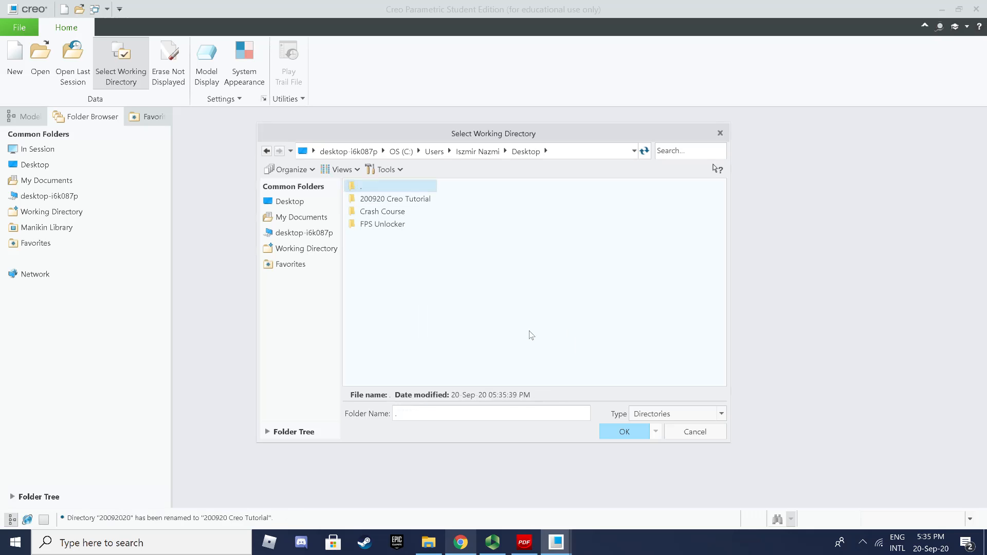
double_click(396, 199)
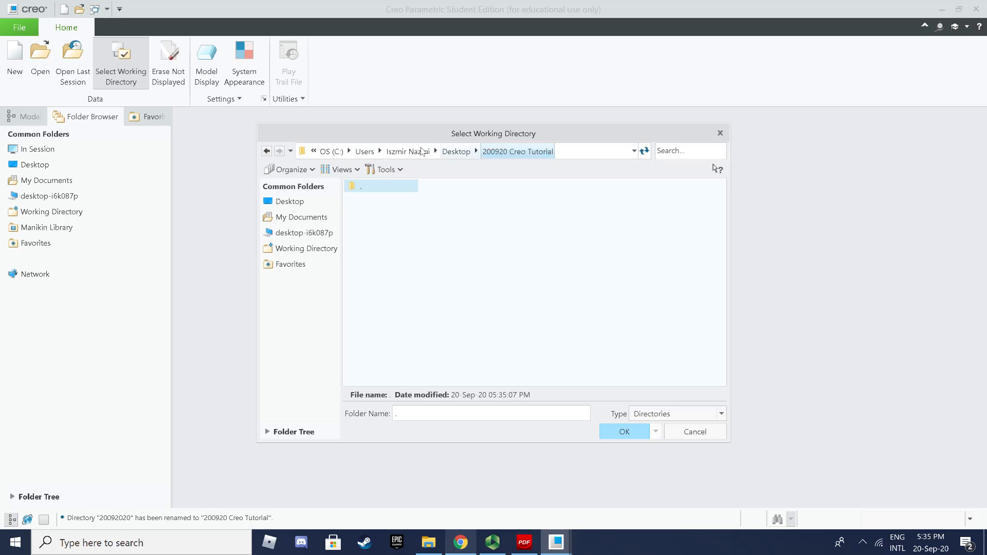
click(624, 431)
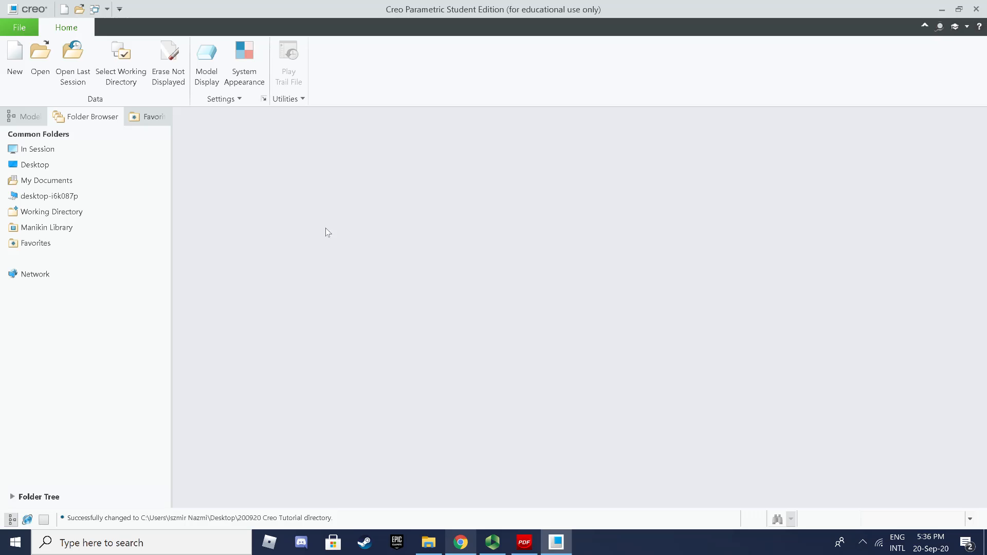
Step: Start a new Part/Solid model and replace the default name prt0001 with '0001 practice 1'
click(14, 61)
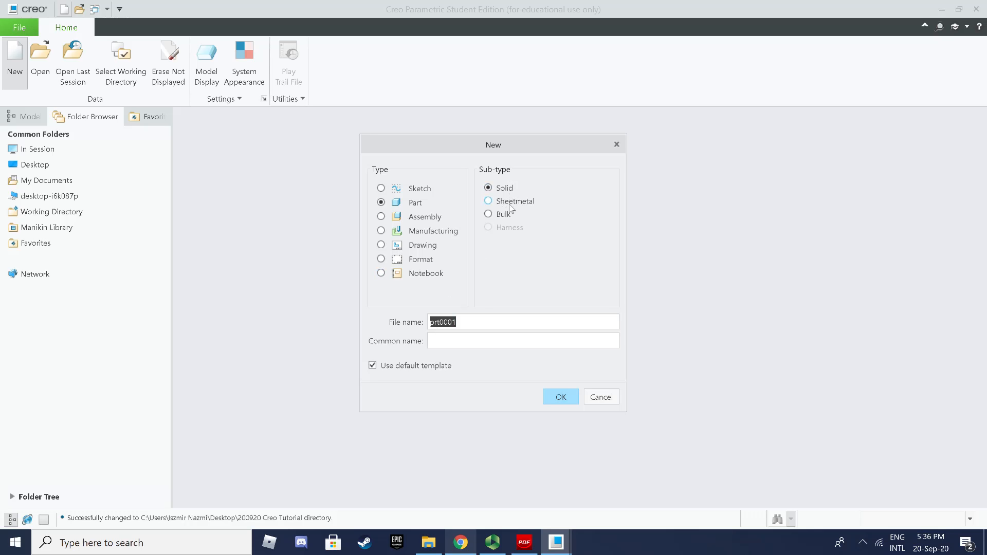
click(464, 326)
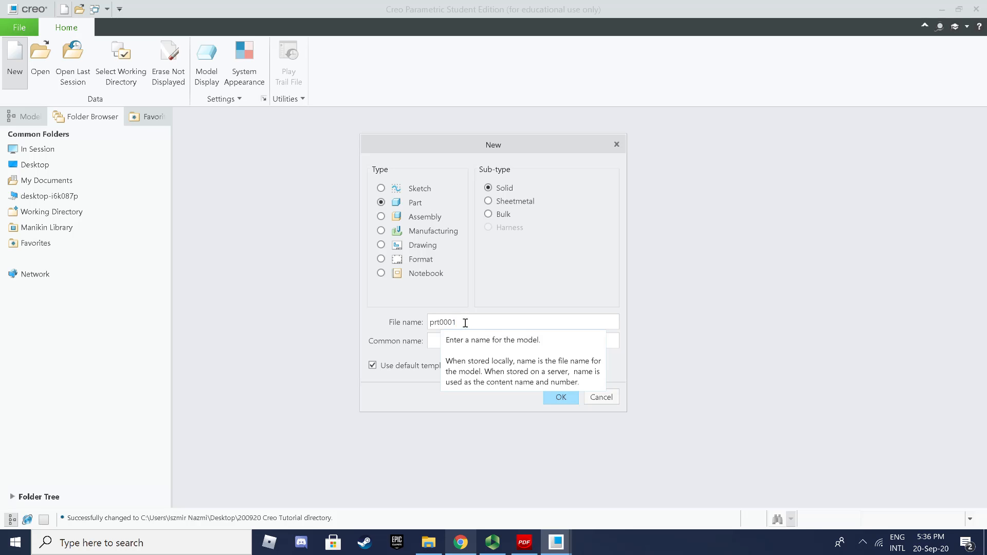
drag(466, 323, 387, 315)
text(sctr)
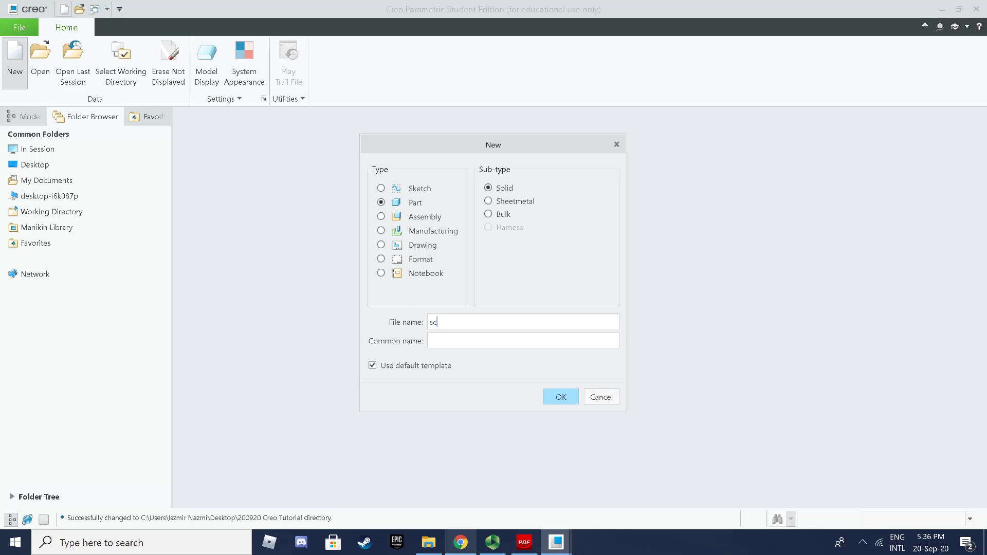
key(BackSpace)
key(BackSpace)
text(r)
key(BackSpace)
text(rew)
key(BackSpace)
key(BackSpace)
key(BackSpace)
key(BackSpace)
key(BackSpace)
text(base)
key(BackSpace)
key(BackSpace)
key(BackSpace)
key(BackSpace)
text(handle)
key(BackSpace)
key(BackSpace)
key(BackSpace)
key(BackSpace)
key(BackSpace)
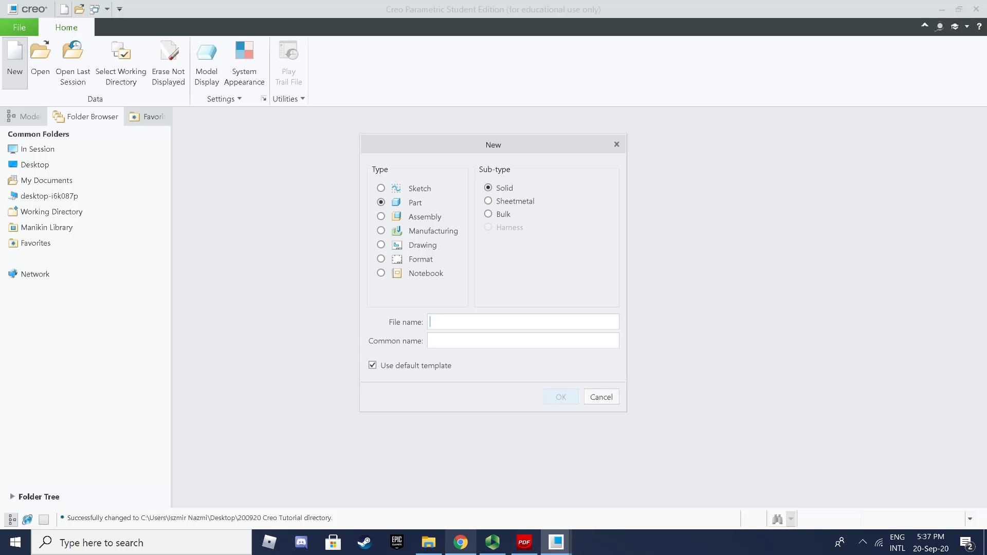
text(00)
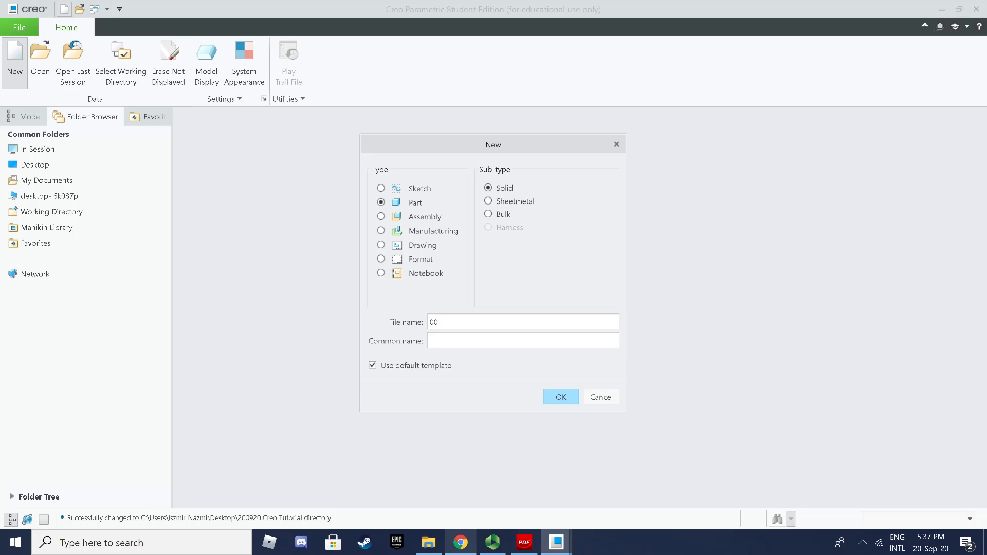
text(01 practice 1)
Step: Clear the illegal-characters error by renaming the part to 0001_Practice1
click(563, 394)
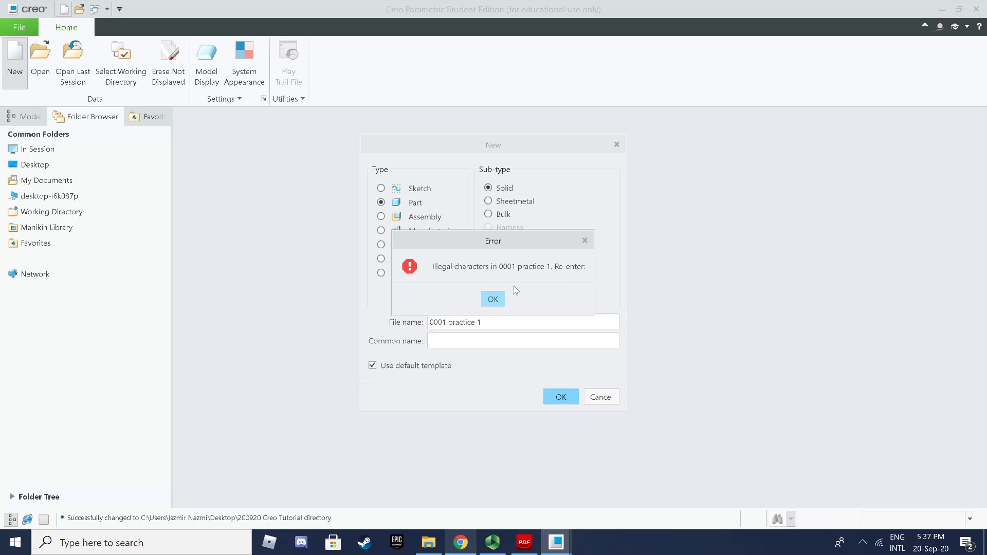
click(495, 299)
click(448, 322)
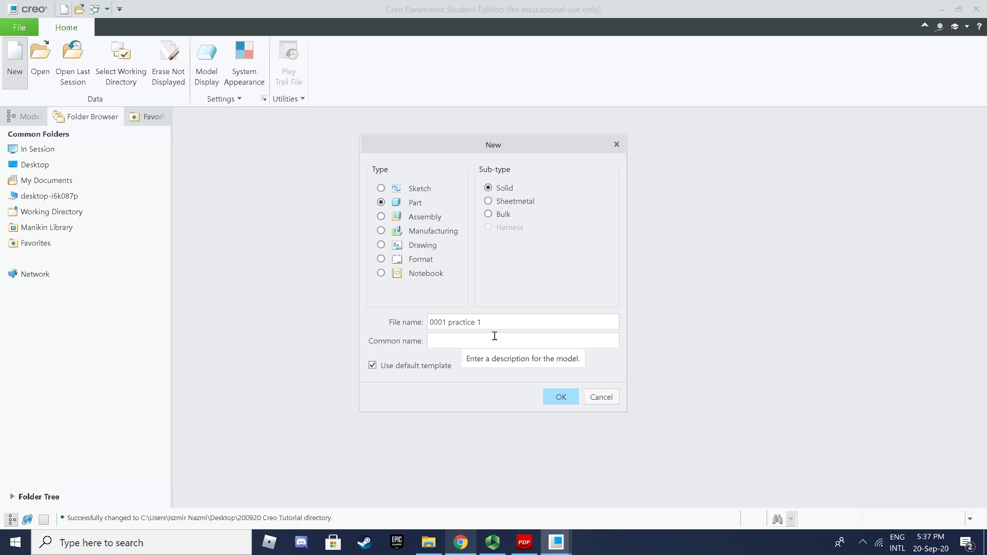
key(BackSpace)
text(_)
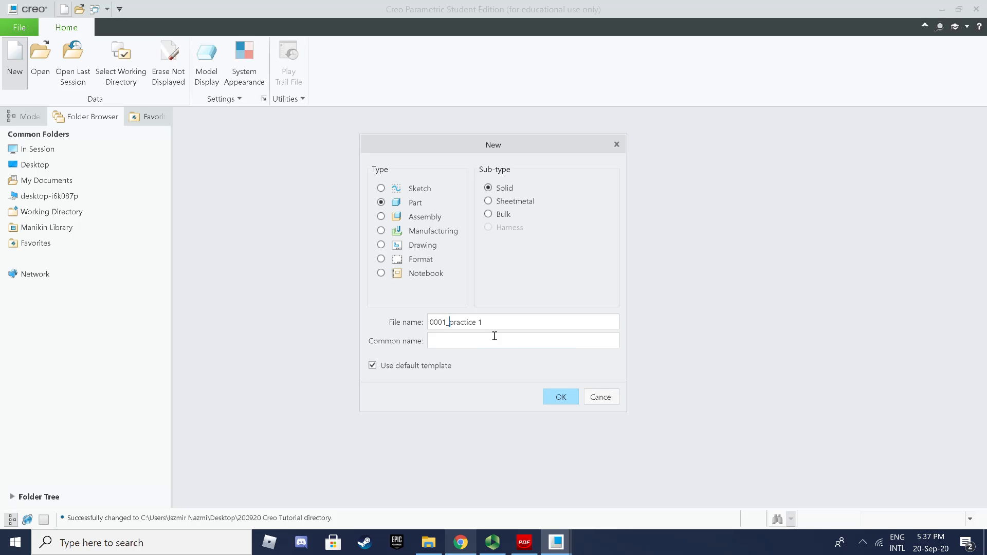
key(Delete)
text(P)
key(Right)
key(Right)
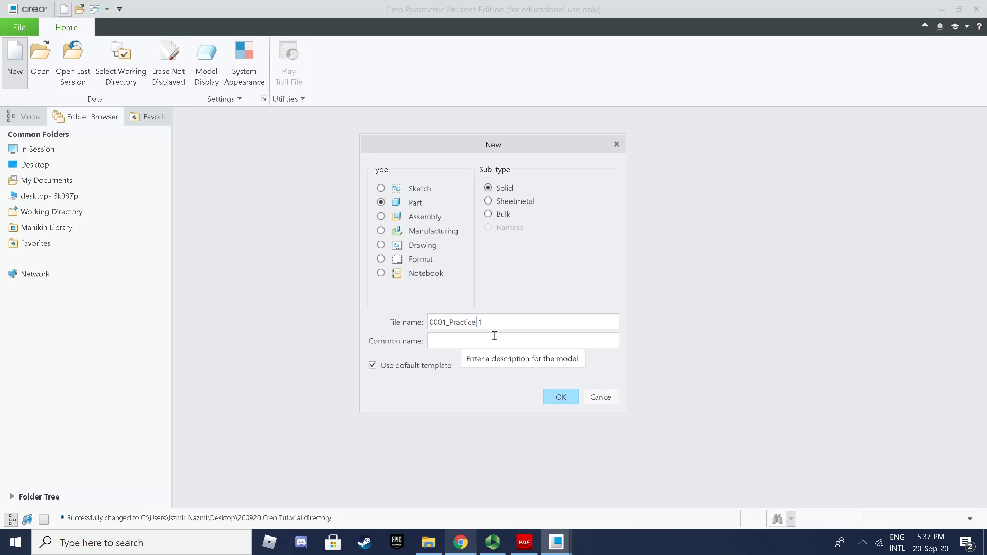
key(Delete)
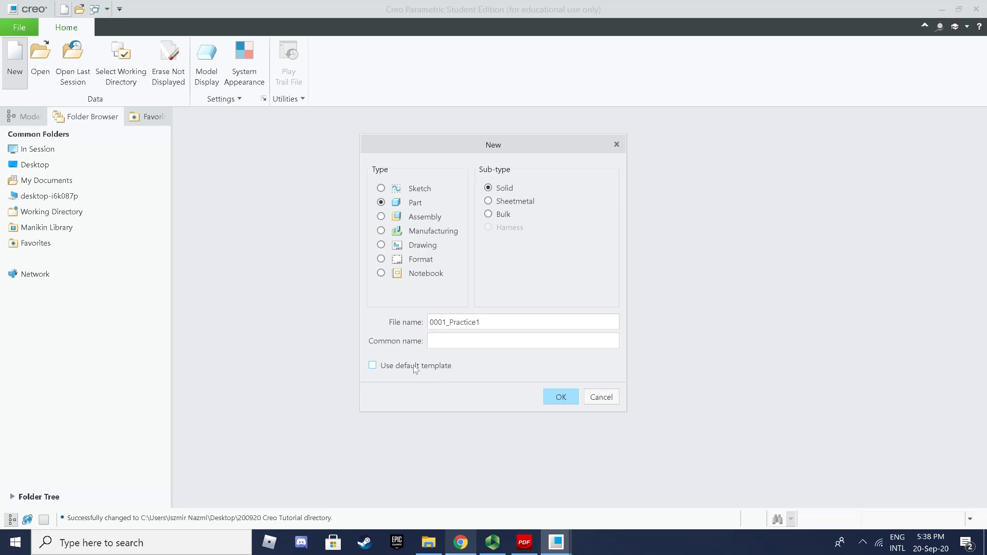
Step: Create part 0001_Practice1 using the mmns_part_solid template
click(549, 396)
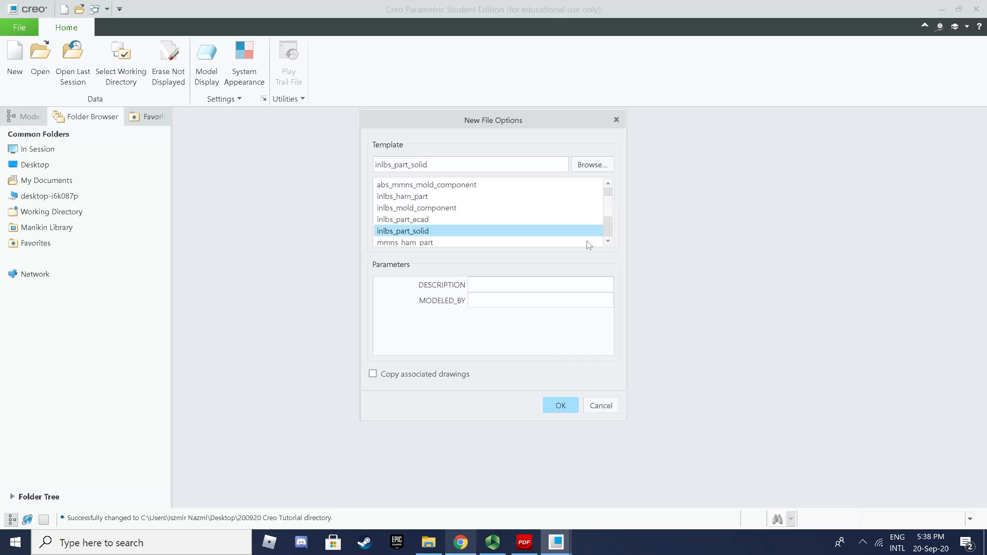
click(609, 240)
click(609, 240)
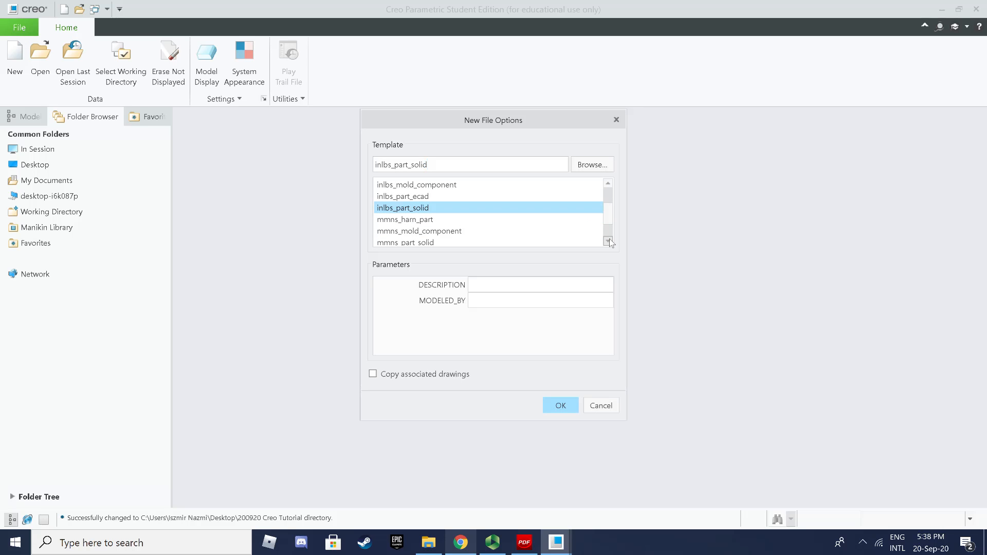
click(609, 240)
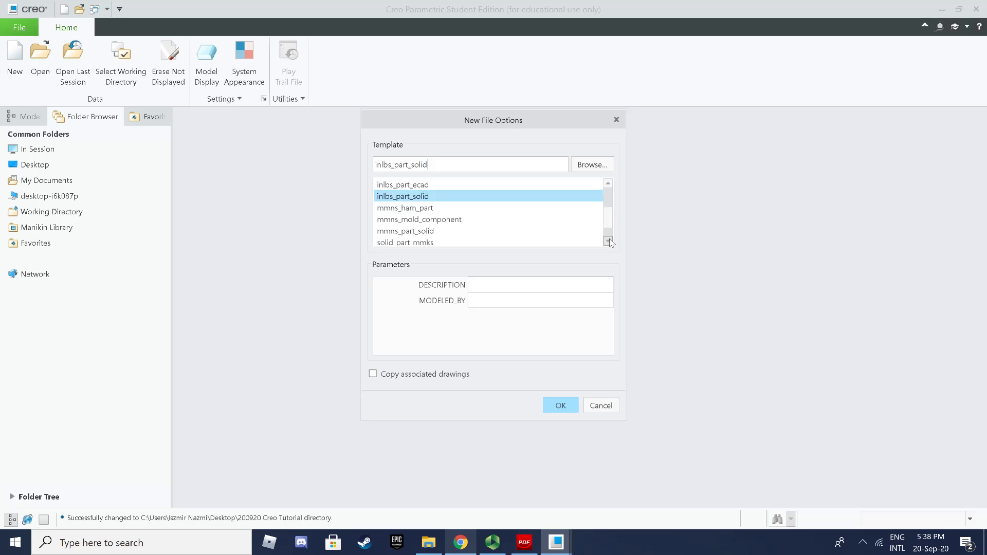
click(387, 234)
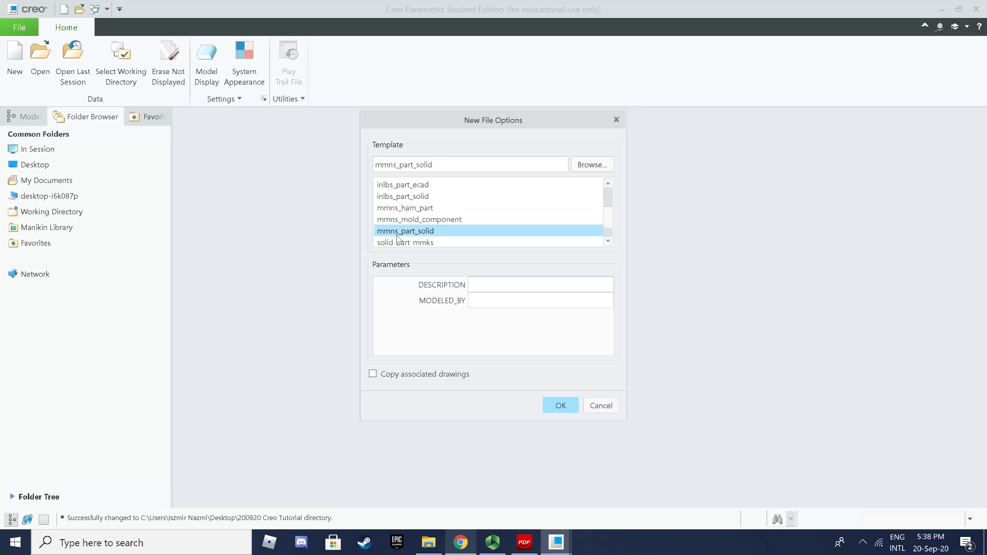
click(560, 407)
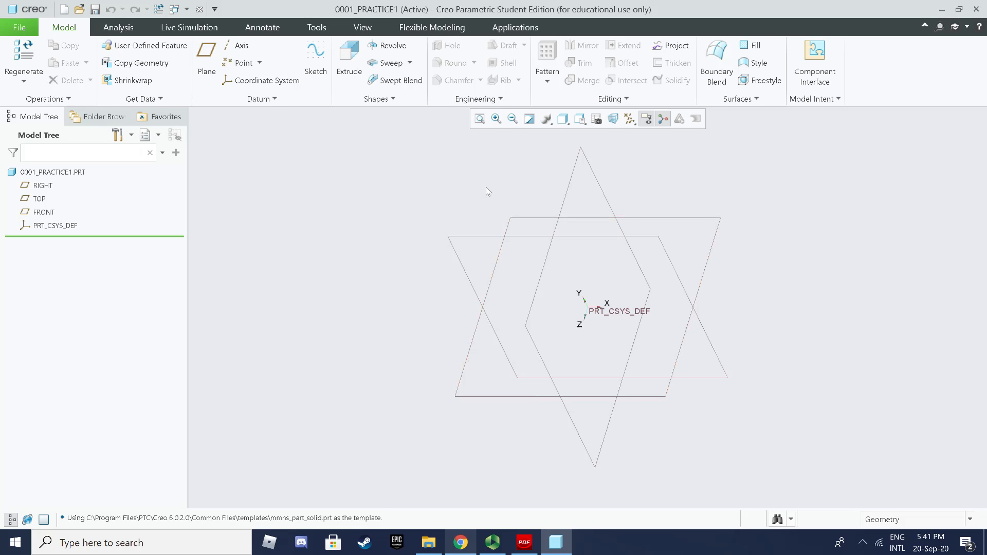
Step: Zoom the view on the empty part's RIGHT, TOP and FRONT datum planes
scroll(529, 199, up, 3)
scroll(529, 199, down, 4)
scroll(528, 199, up, 3)
scroll(529, 199, down, 5)
scroll(529, 199, up, 3)
scroll(529, 199, down, 4)
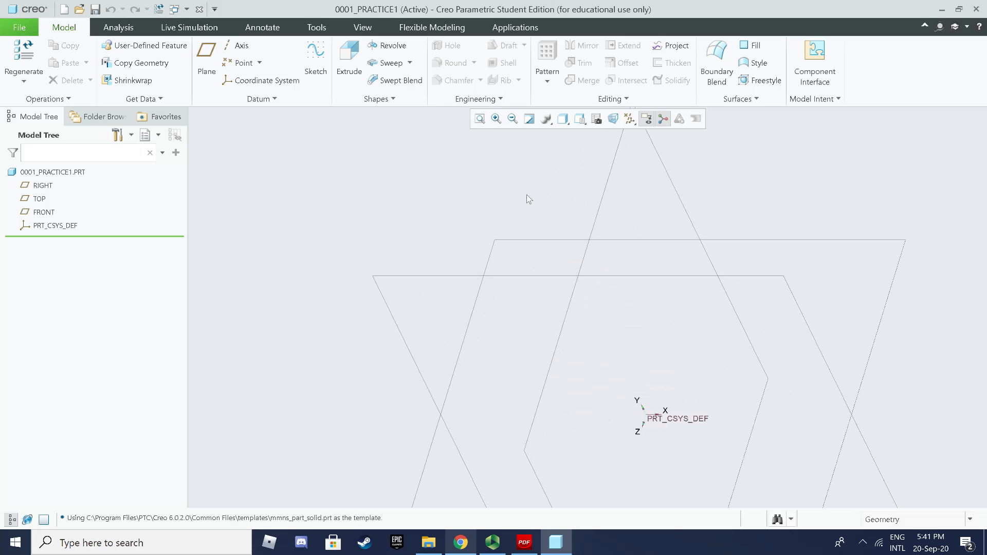
scroll(529, 199, up, 3)
scroll(529, 199, down, 3)
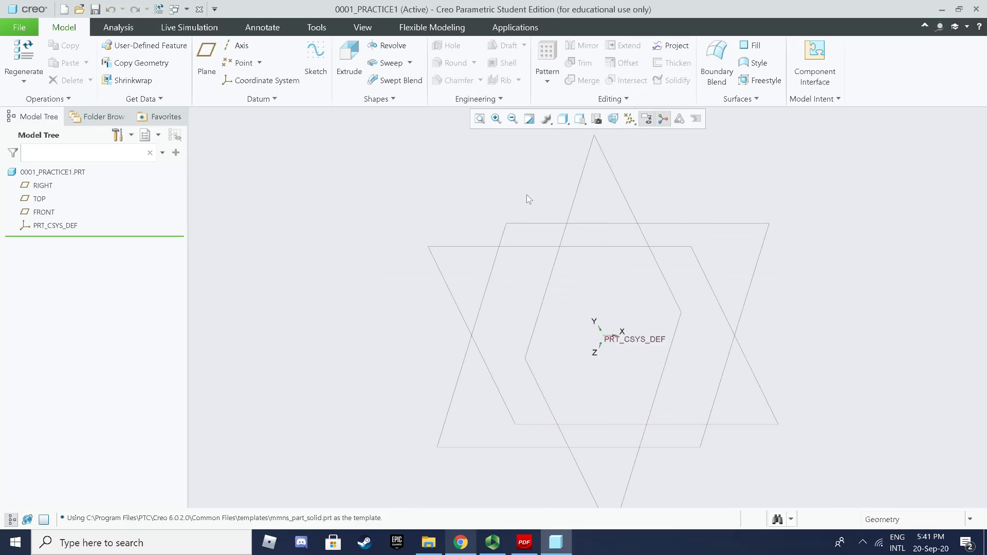
scroll(529, 199, down, 1)
scroll(529, 199, up, 3)
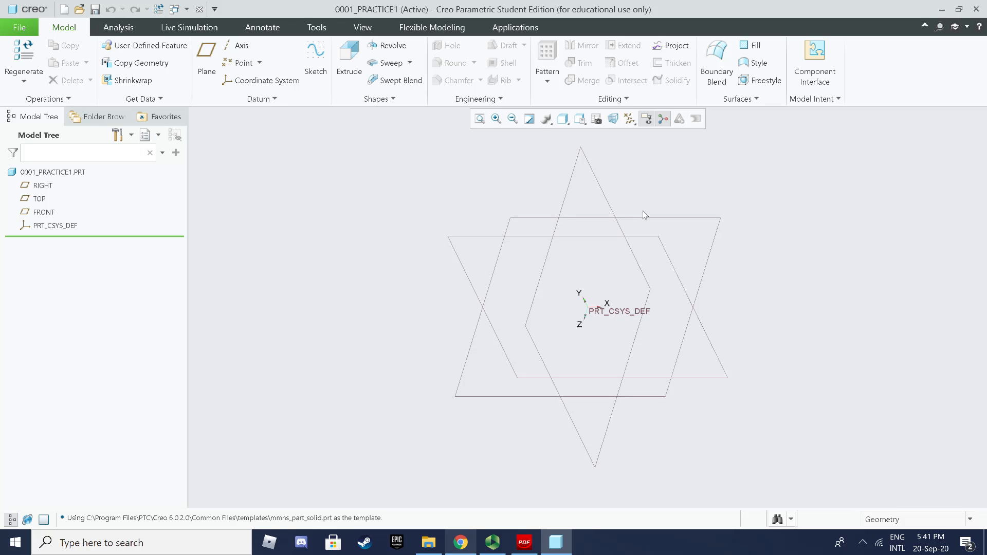
scroll(644, 215, up, 3)
scroll(645, 215, down, 3)
scroll(644, 215, up, 4)
scroll(644, 215, down, 4)
scroll(669, 215, up, 2)
scroll(698, 225, down, 5)
scroll(698, 225, up, 5)
scroll(610, 258, up, 2)
scroll(606, 259, down, 4)
scroll(606, 256, down, 1)
scroll(617, 252, up, 4)
scroll(628, 250, down, 3)
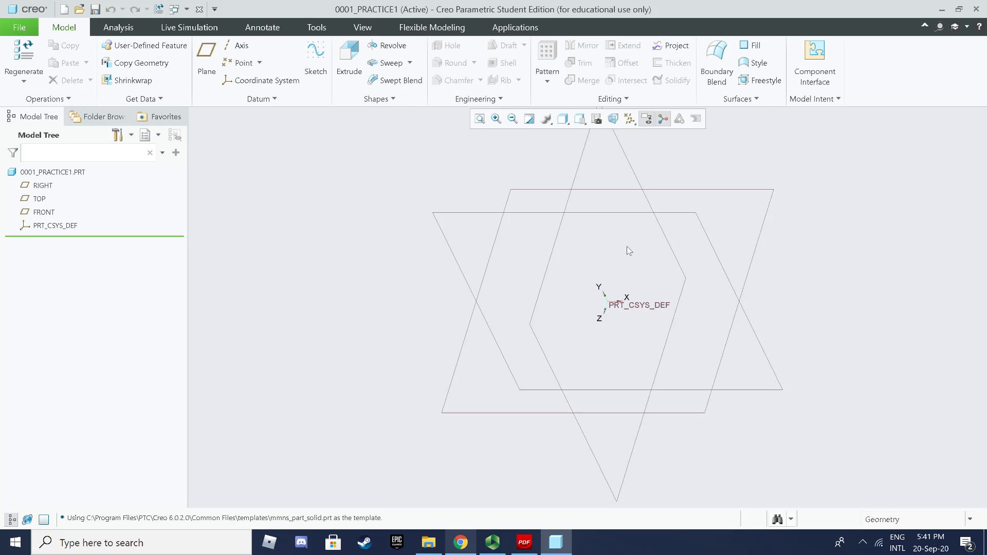
shift+middle_drag(627, 246, 528, 249)
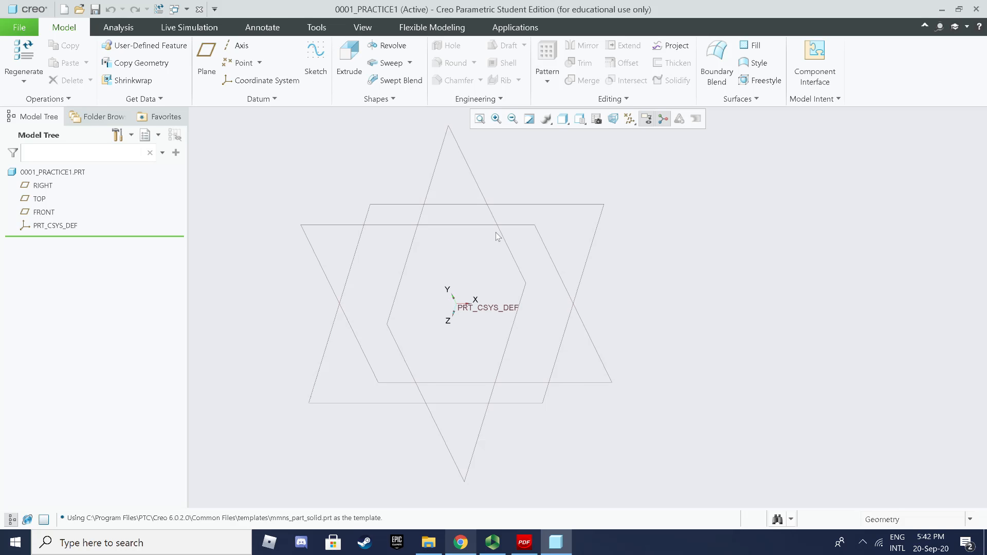
ctrl+middle_drag(496, 232, 539, 230)
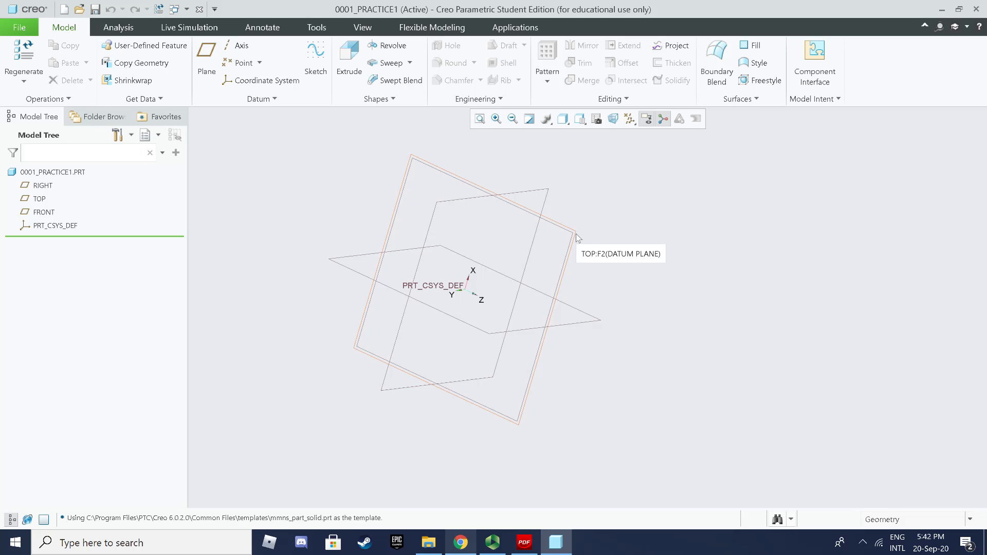
middle_drag(577, 237, 577, 235)
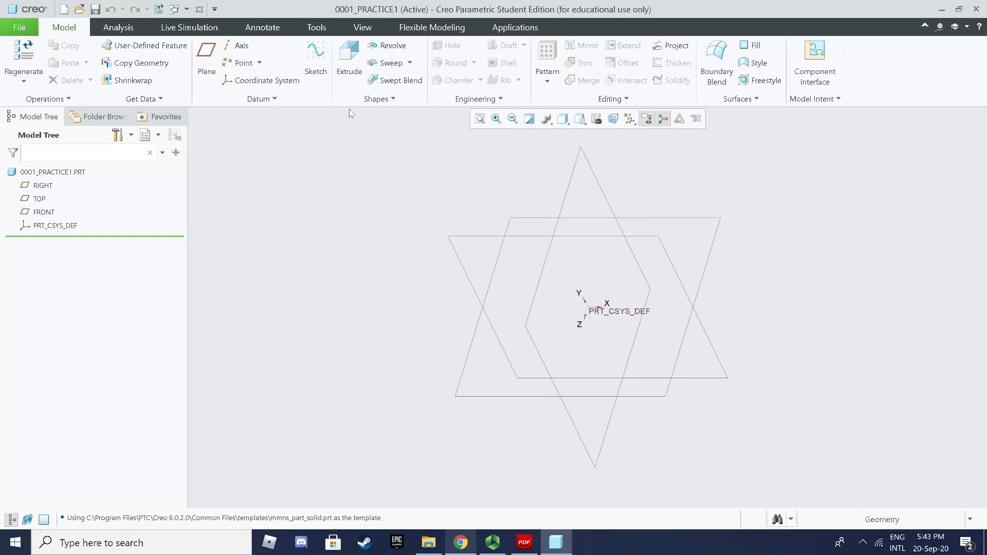
Step: Start an Extrude feature and place its section sketch on the FRONT plane
click(356, 70)
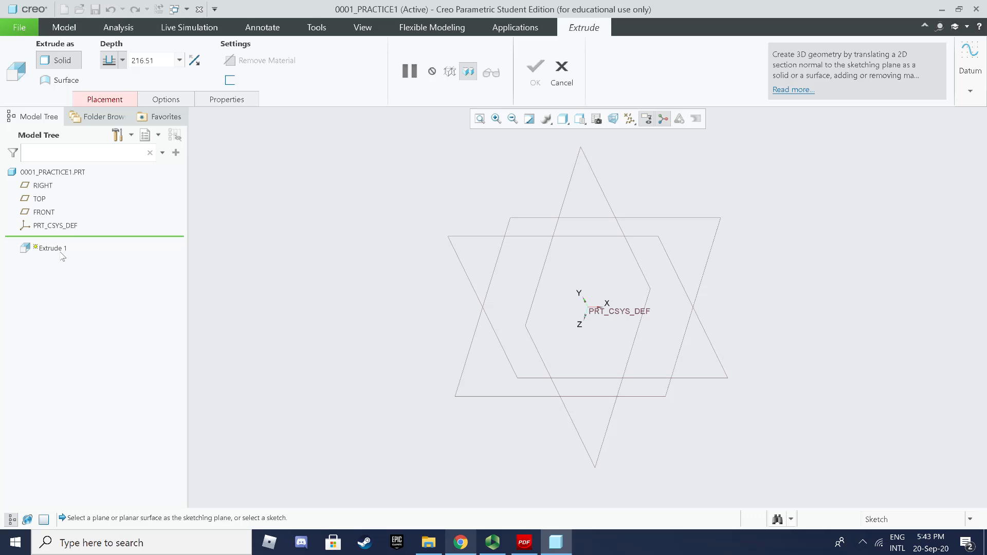
click(113, 101)
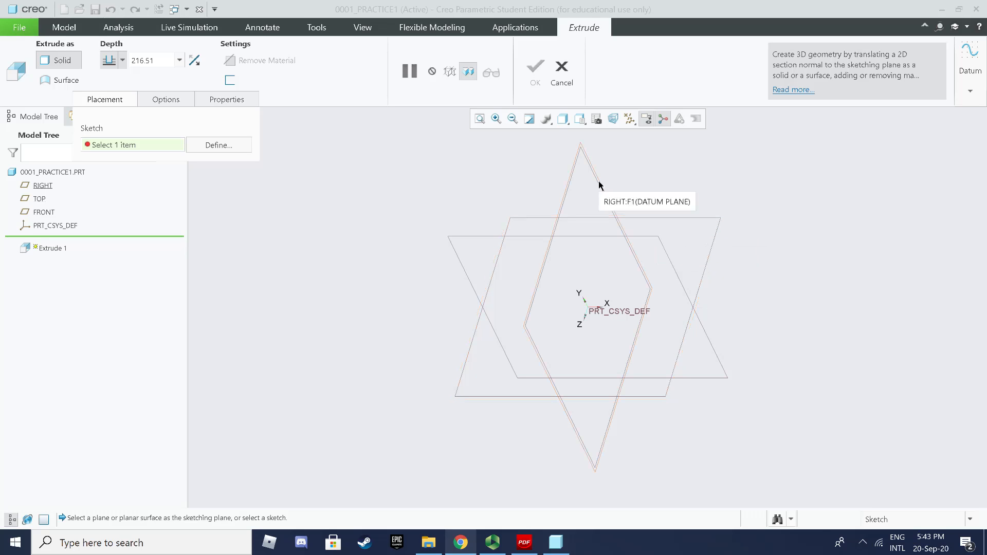
click(601, 239)
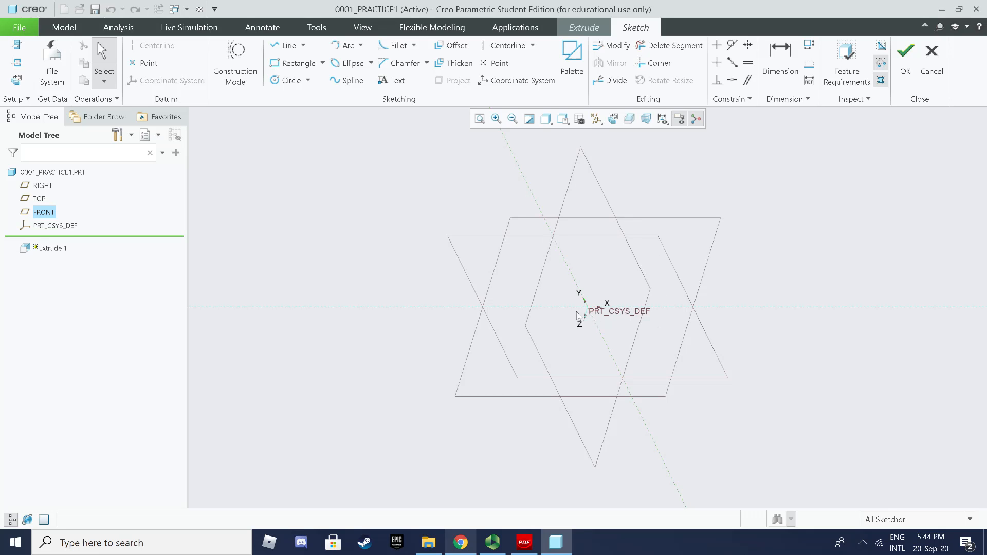
Step: Orient the FRONT-plane sketch face-on, ready to draw a corner rectangle
click(23, 86)
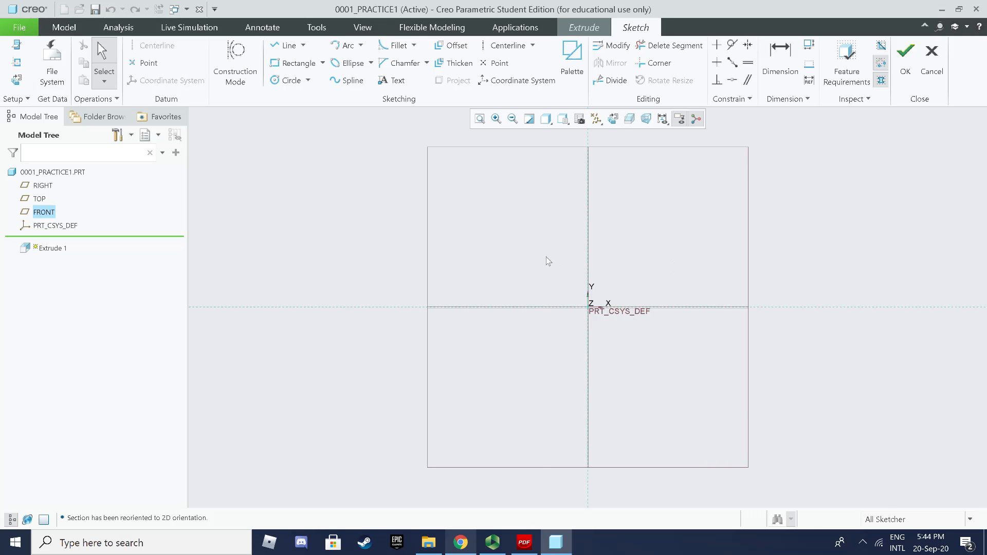
mouse_move(657, 209)
middle_down()
mouse_move(624, 226)
mouse_move(558, 216)
middle_up()
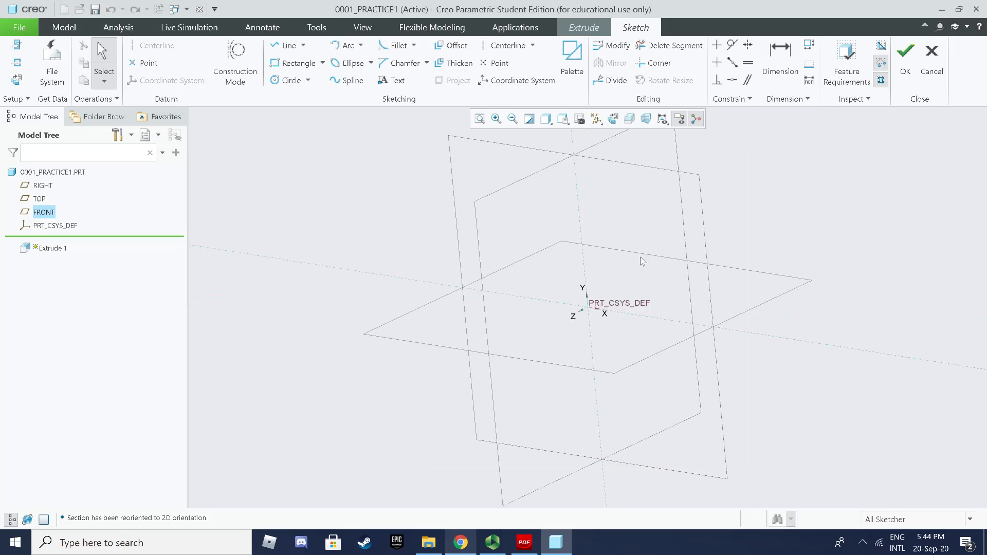
click(12, 84)
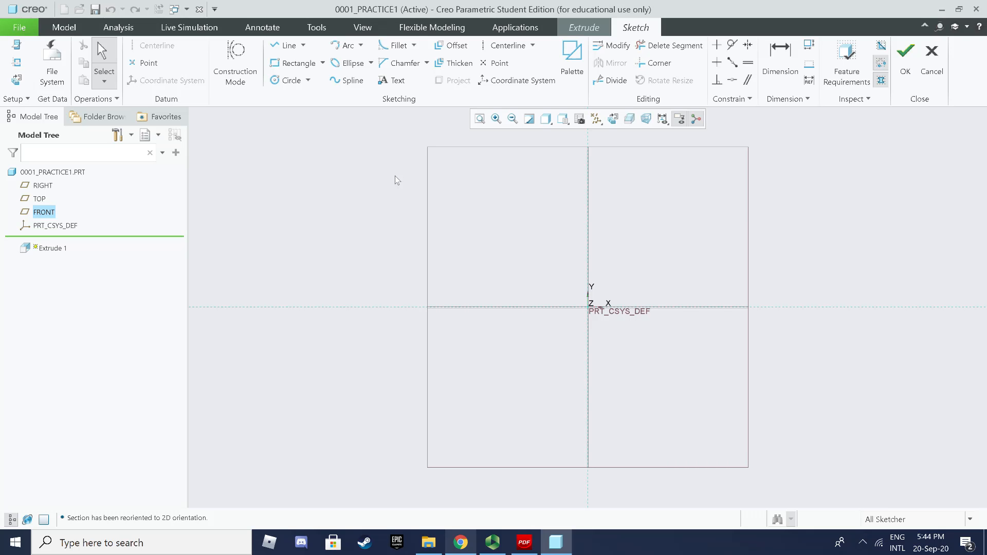
click(294, 63)
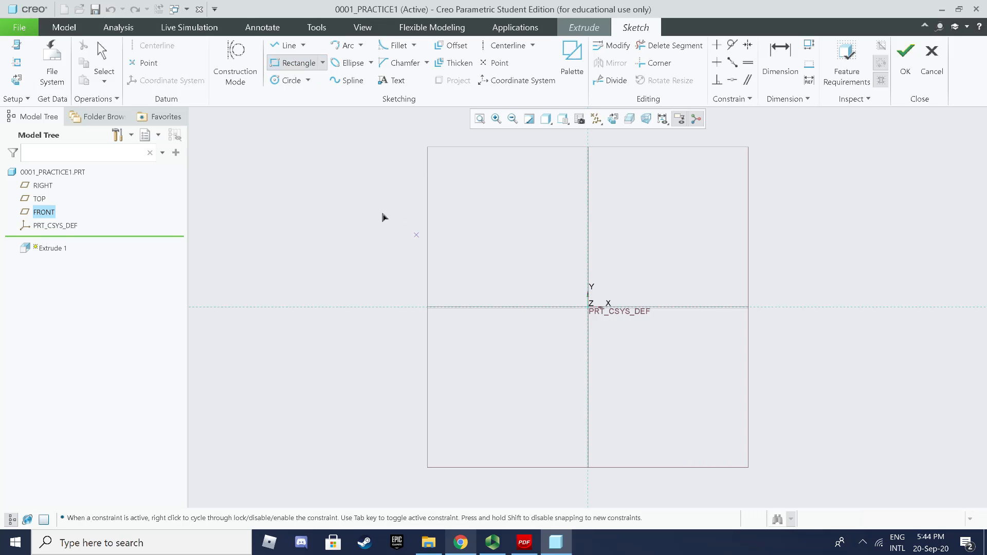
click(365, 189)
click(833, 378)
middle_click(884, 302)
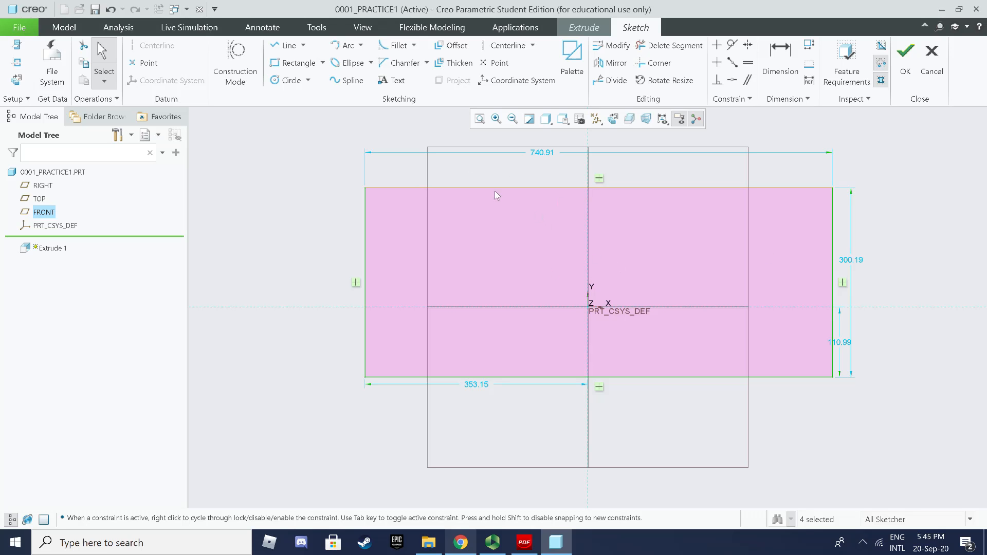
mouse_move(295, 119)
mouse_down()
mouse_move(783, 343)
mouse_move(886, 421)
mouse_up()
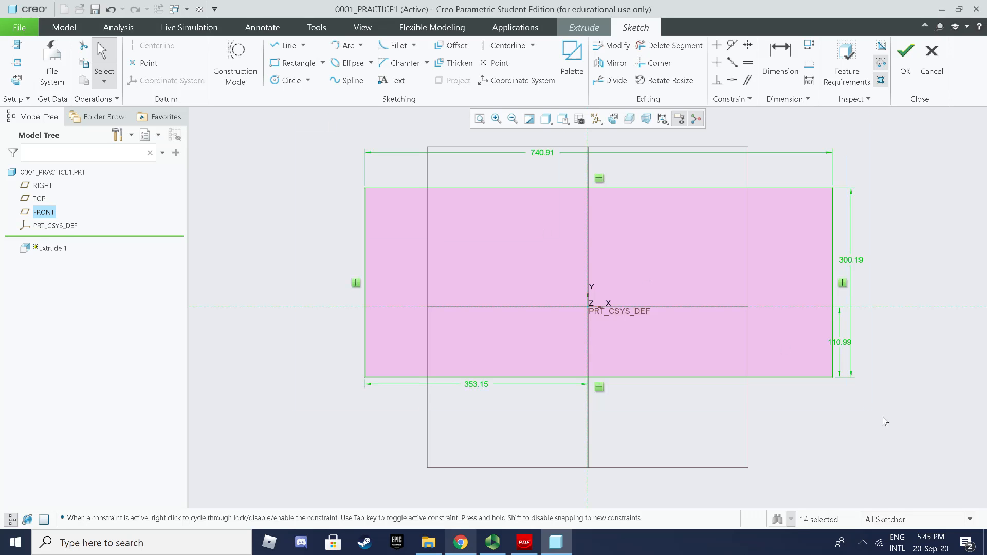
key(Delete)
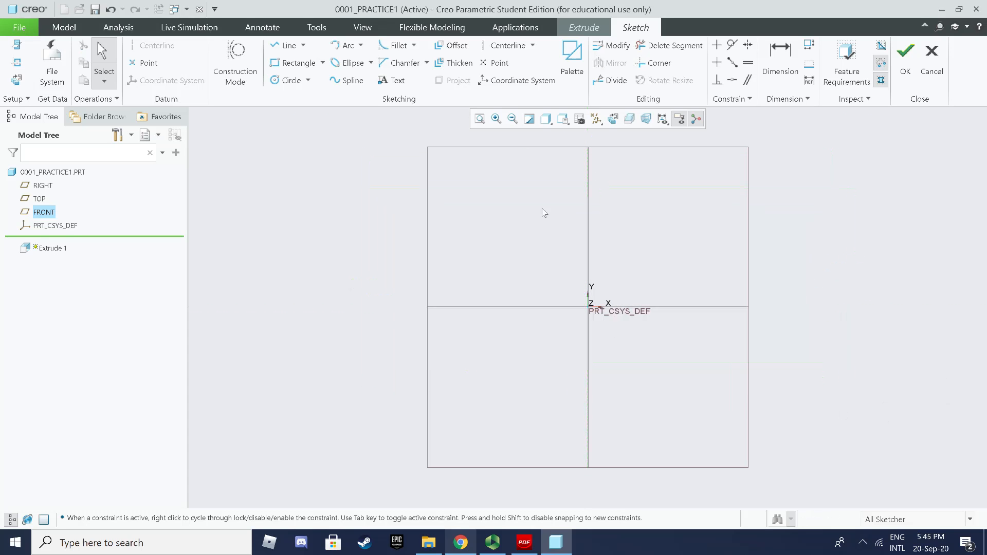
click(288, 47)
click(514, 179)
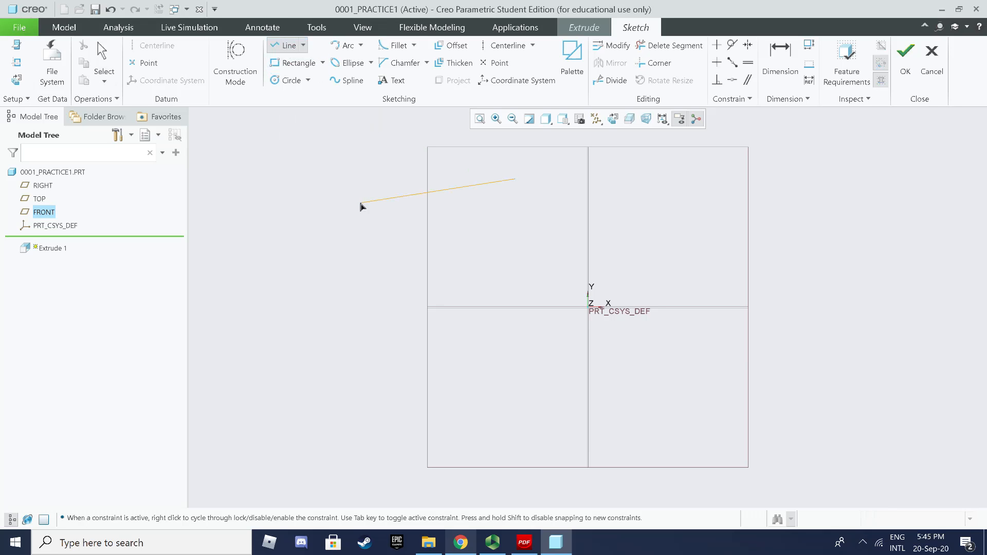
click(358, 203)
click(395, 314)
click(698, 416)
click(810, 288)
click(541, 265)
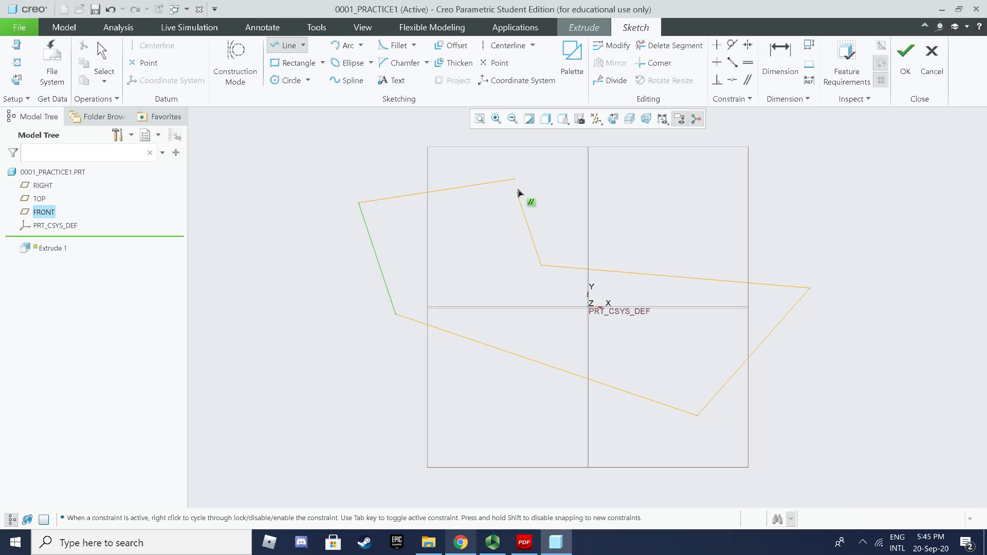
click(517, 183)
middle_click(533, 236)
middle_click(533, 235)
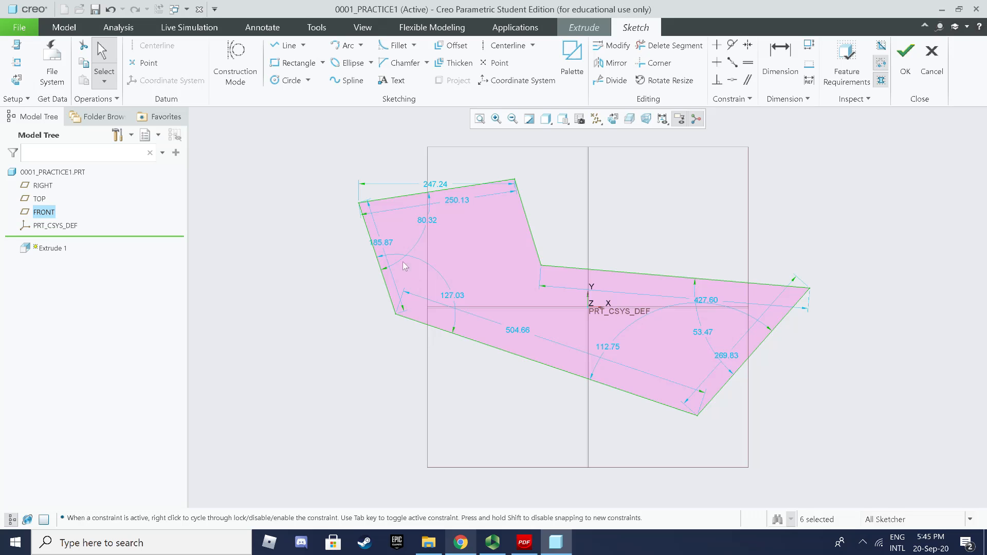
mouse_move(280, 157)
mouse_down()
mouse_move(775, 367)
mouse_move(882, 427)
mouse_move(909, 459)
mouse_up()
key(Delete)
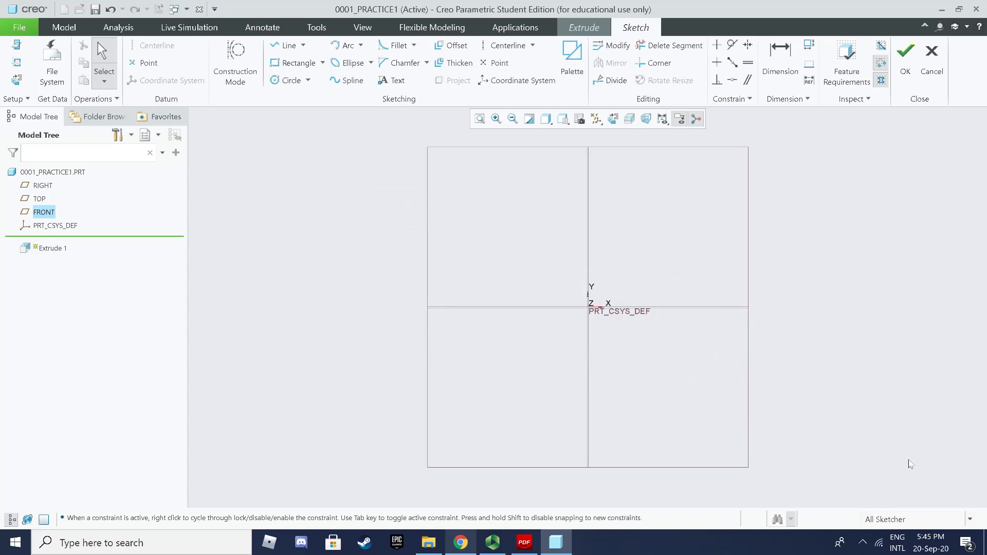
key(l)
click(477, 189)
click(342, 242)
click(366, 351)
click(617, 444)
click(778, 356)
click(495, 267)
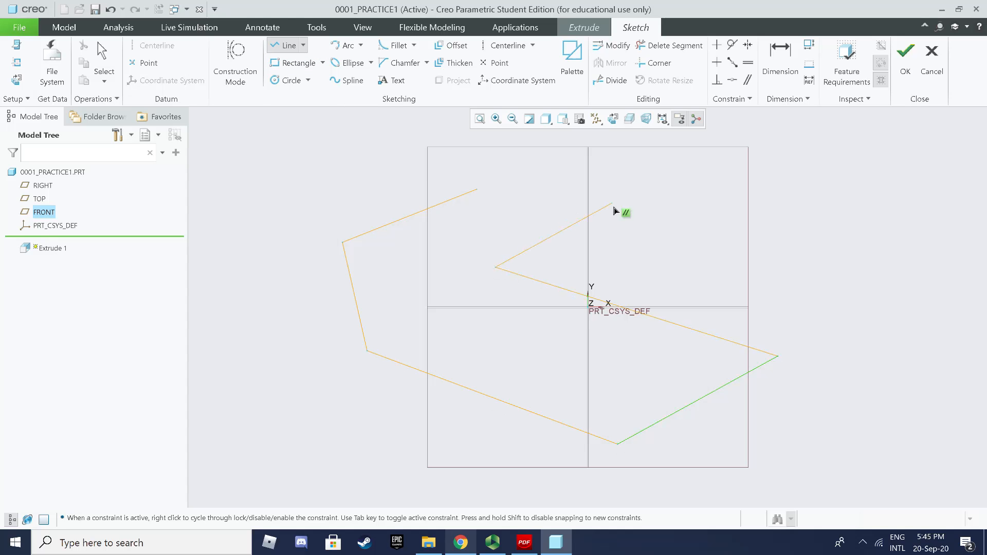
click(612, 203)
middle_click(746, 213)
middle_click(802, 222)
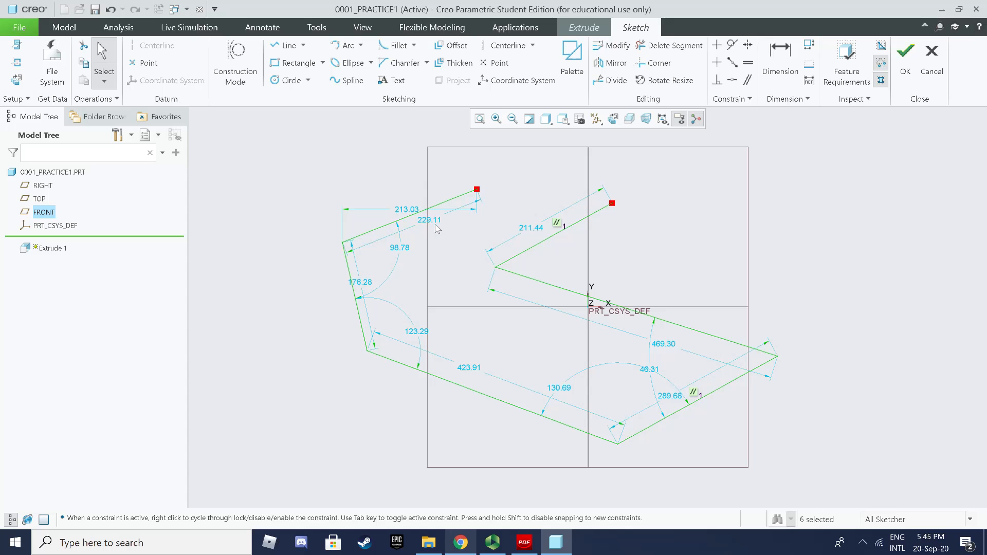
click(902, 60)
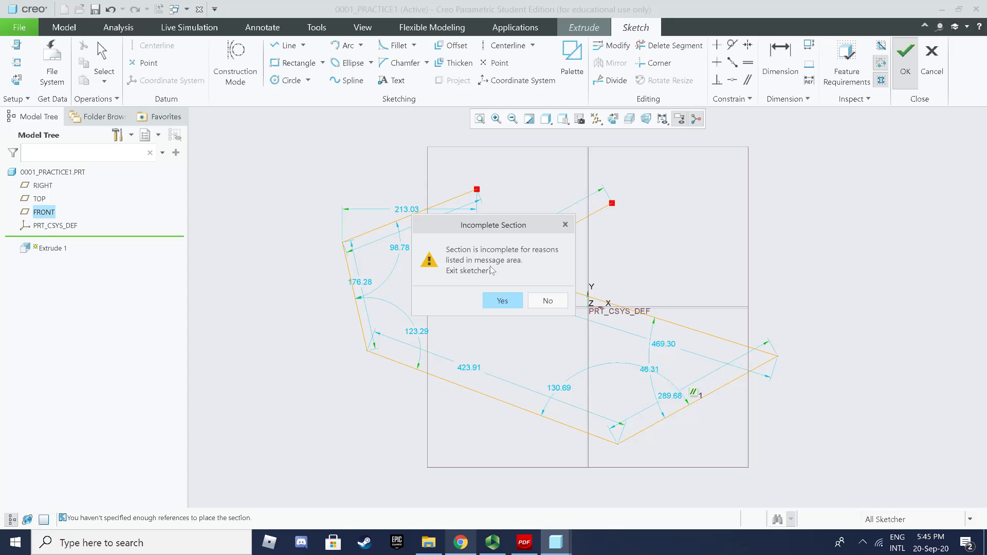
click(545, 303)
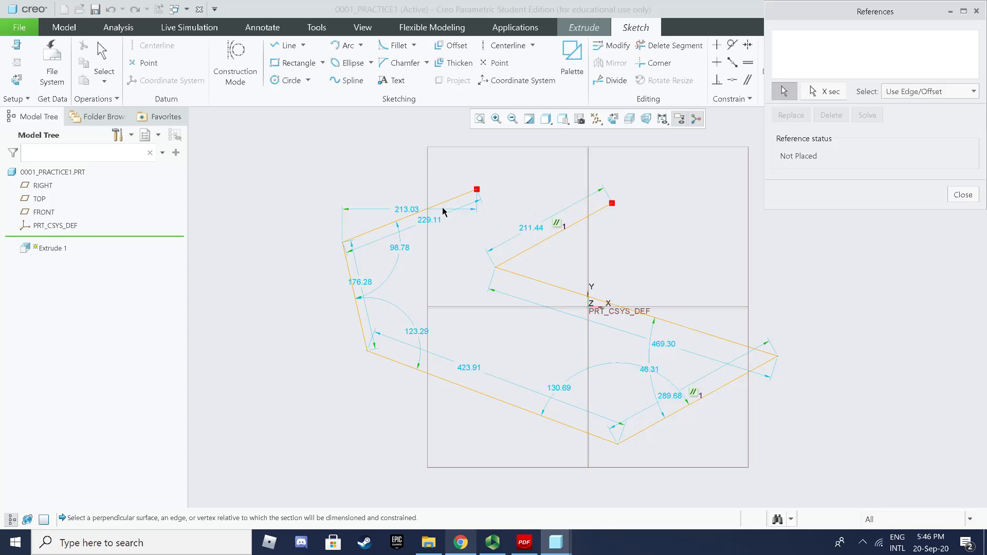
click(963, 194)
click(498, 302)
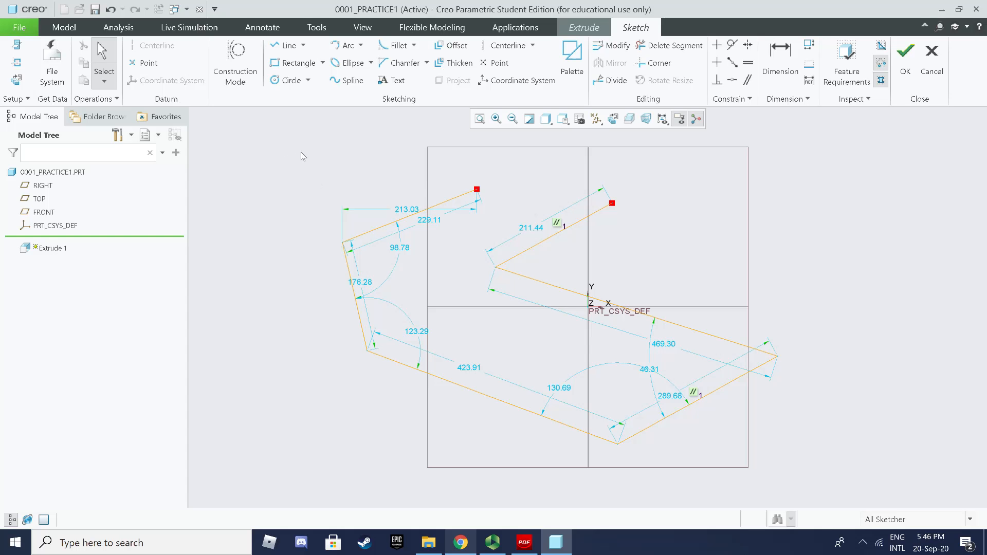
mouse_move(221, 146)
mouse_down()
mouse_move(652, 319)
mouse_move(822, 423)
mouse_up()
drag(873, 445, 876, 447)
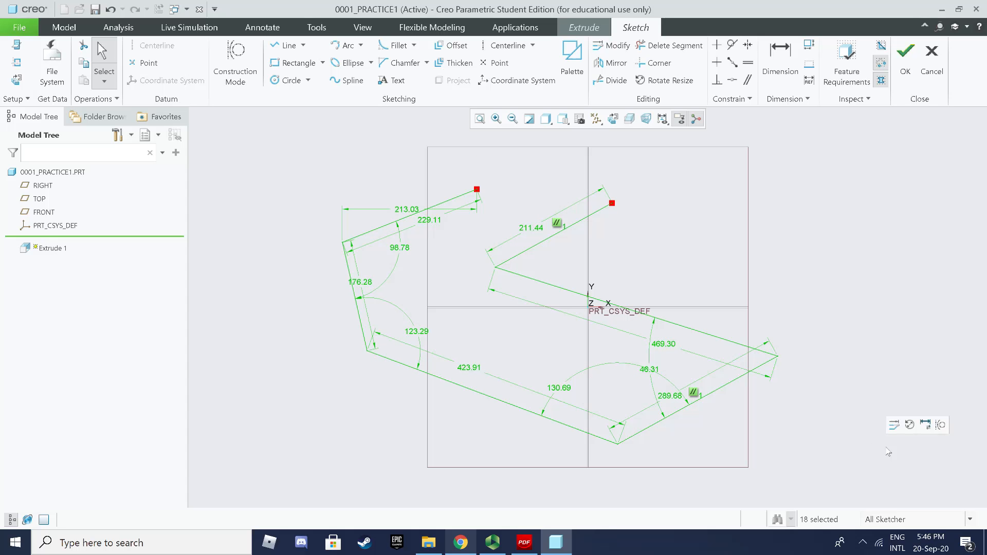
key(Delete)
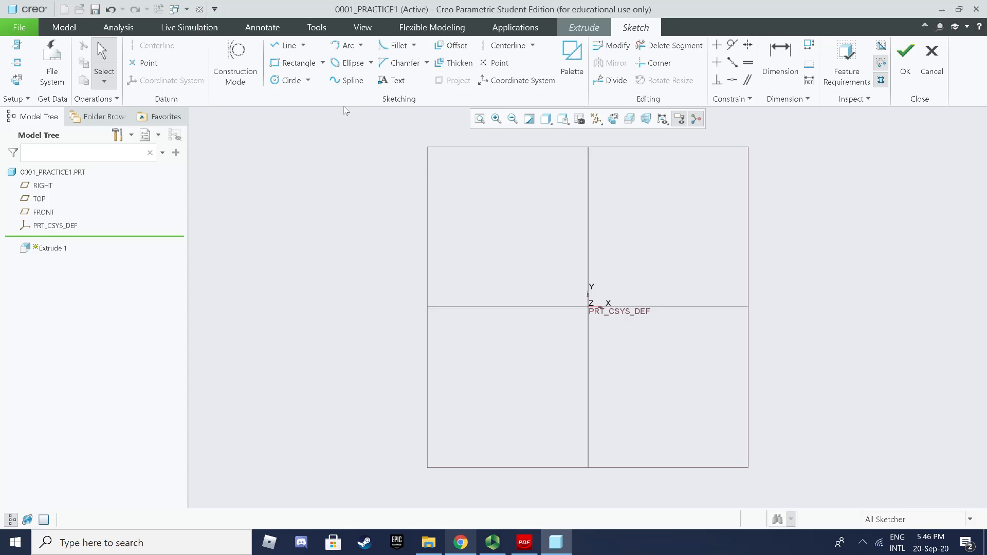
click(291, 65)
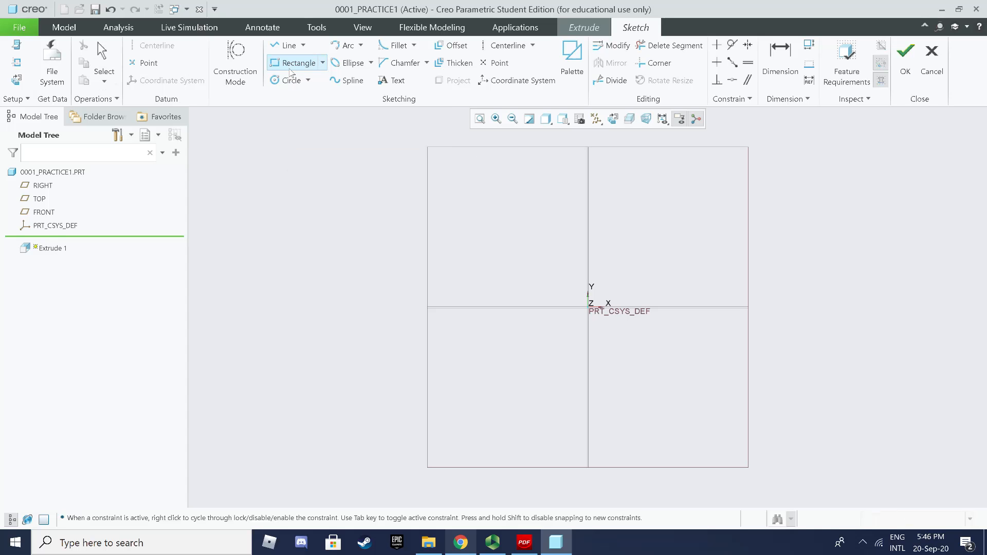
click(323, 63)
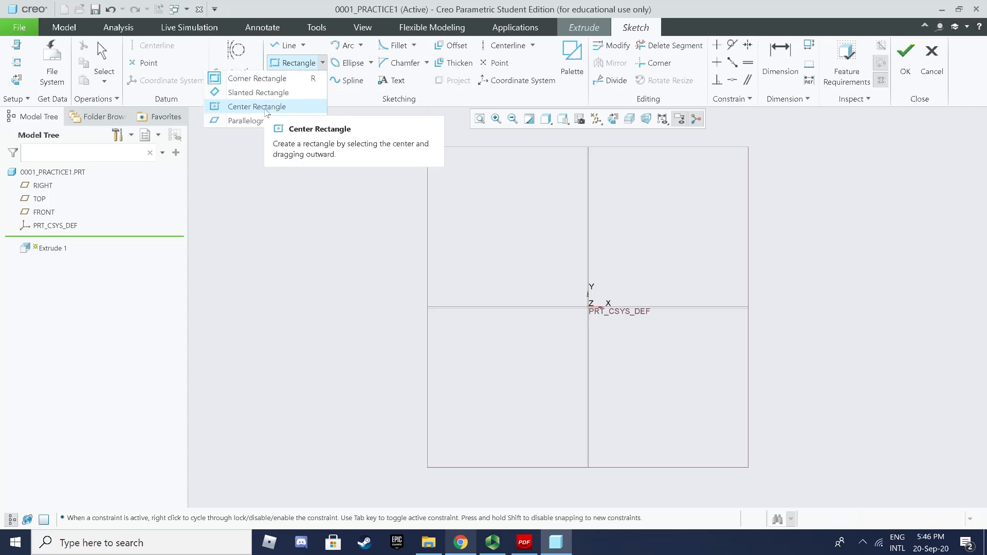
click(281, 84)
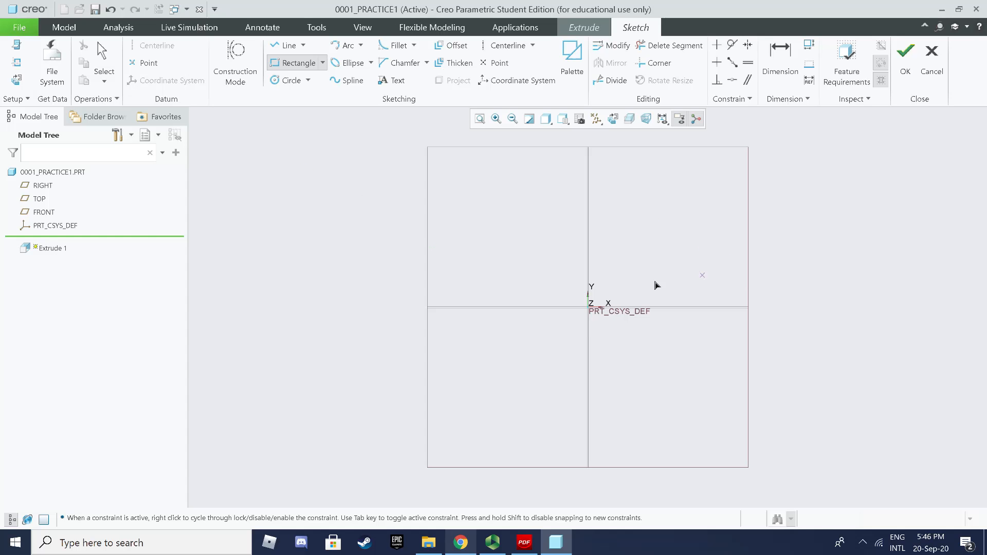
click(274, 165)
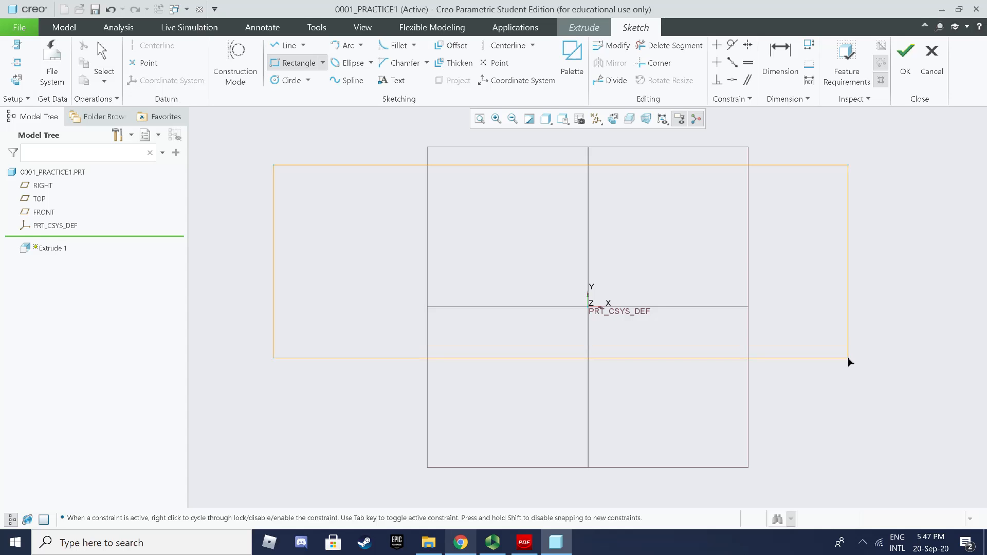
click(849, 359)
middle_click(513, 253)
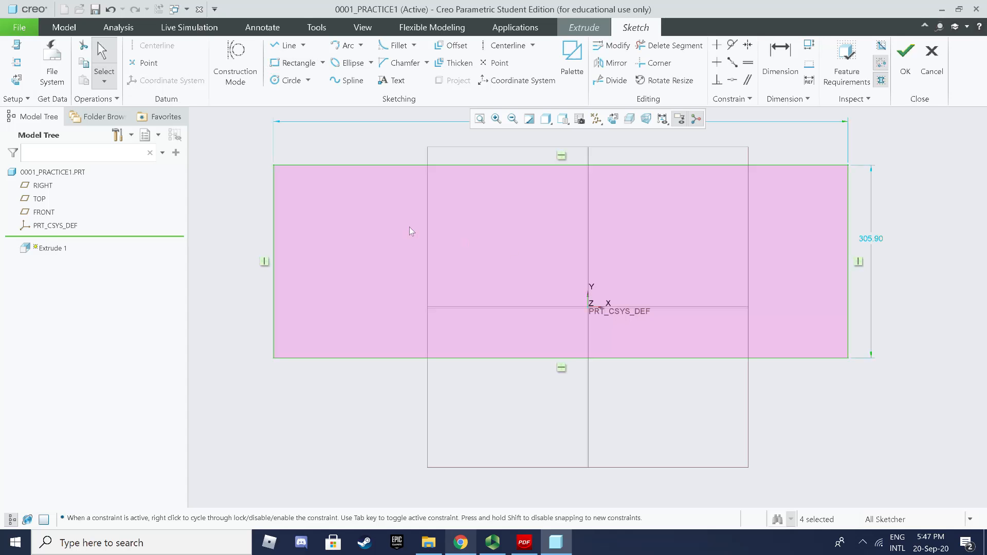
scroll(512, 287, up, 2)
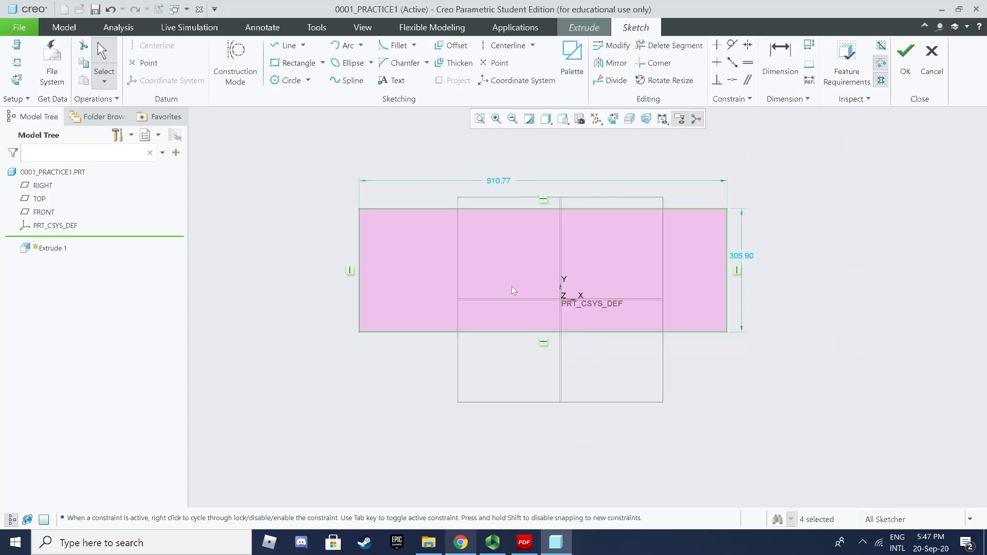
double_click(507, 180)
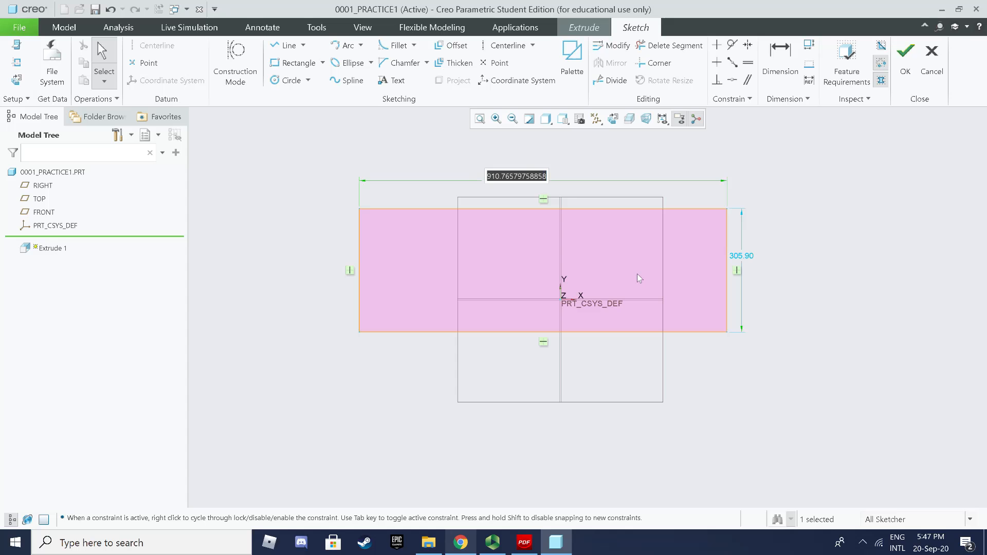
click(16, 79)
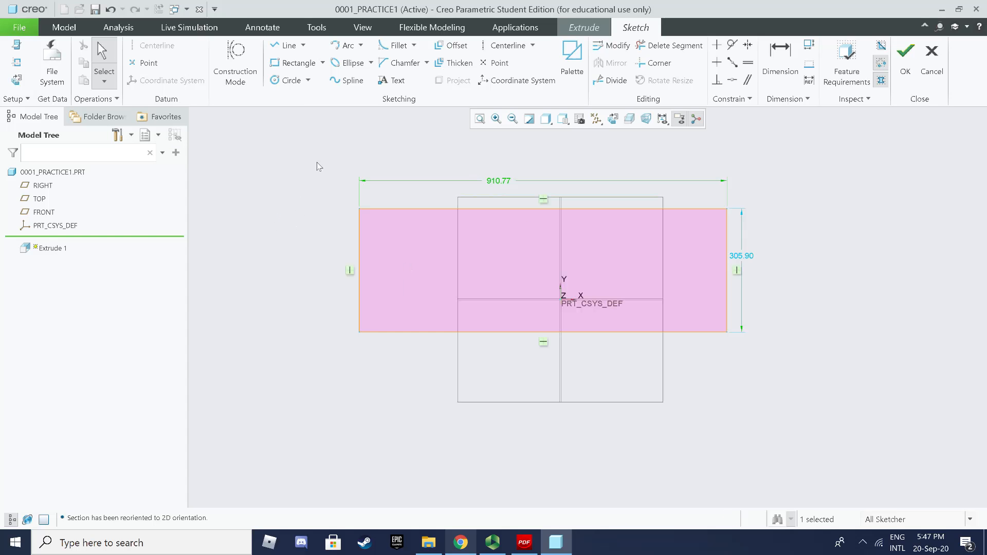
mouse_move(322, 157)
mouse_down()
mouse_move(347, 184)
mouse_move(689, 346)
mouse_move(785, 354)
mouse_up()
key(Delete)
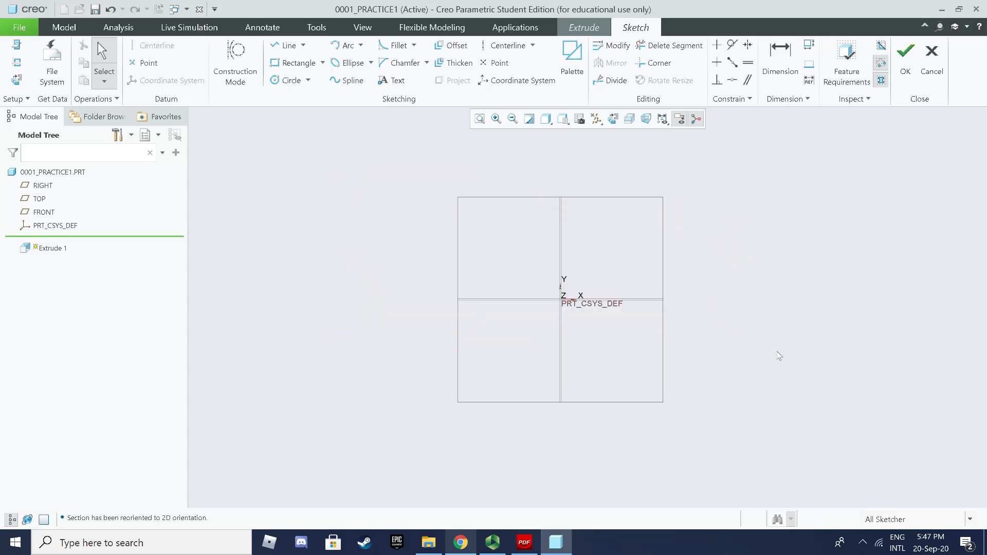
Step: Set the TOP and RIGHT planes as the sketch references
click(16, 63)
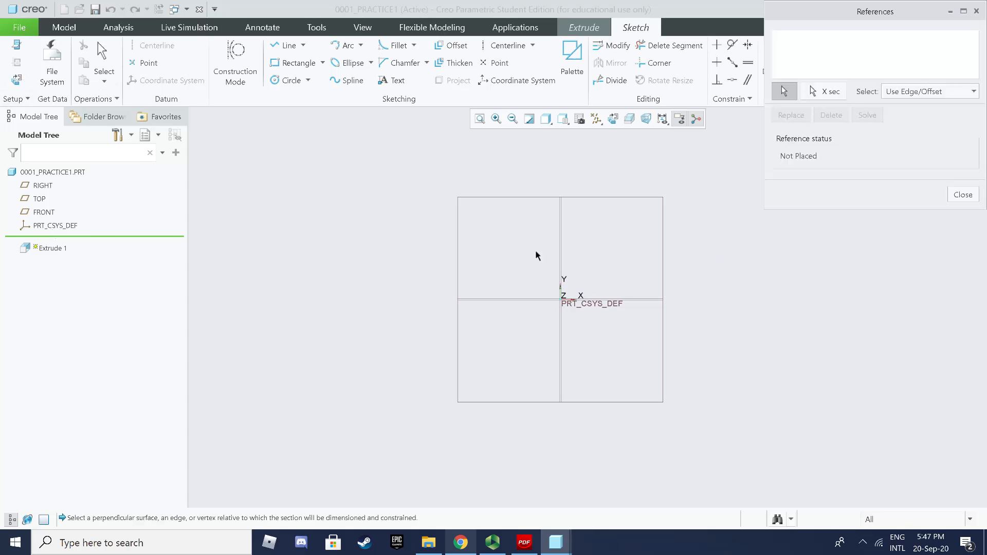
click(518, 299)
click(561, 260)
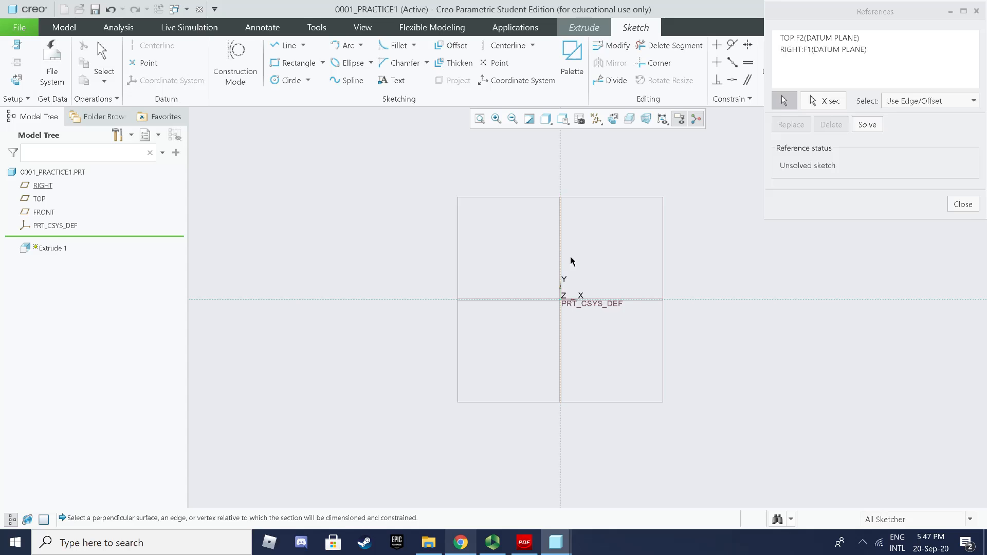
click(963, 204)
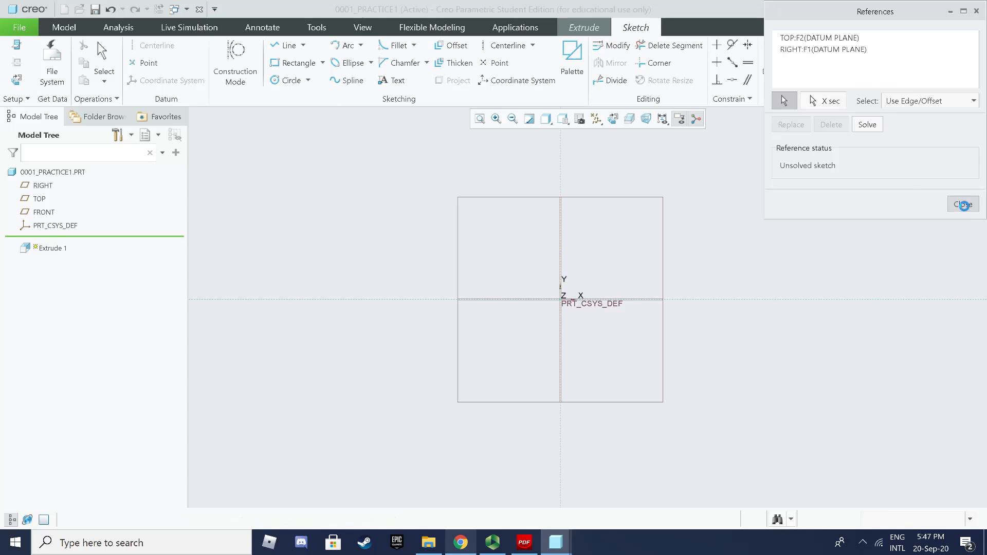
Step: Draw a rectangle of about 789.82 × 297.22 around the origin
click(309, 64)
click(428, 242)
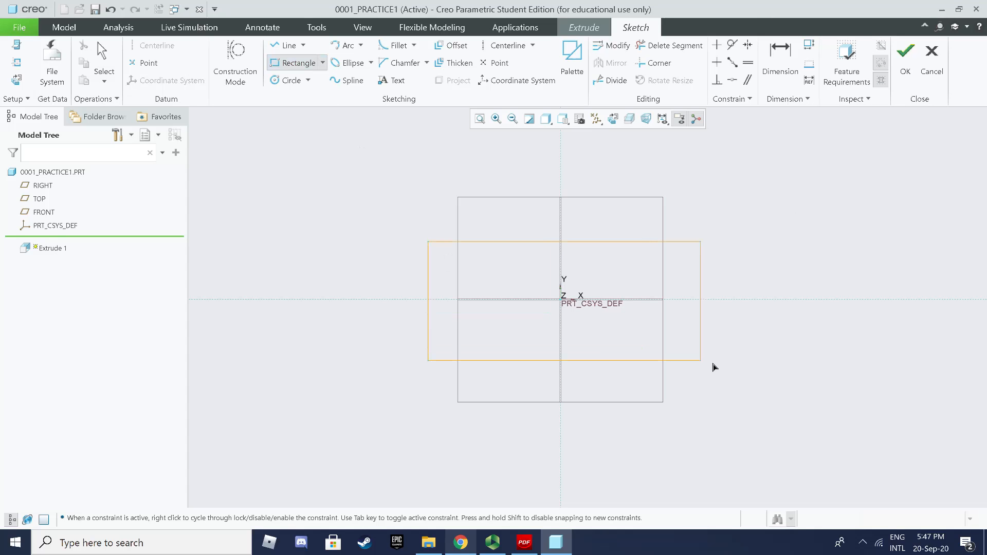
click(748, 362)
middle_click(805, 338)
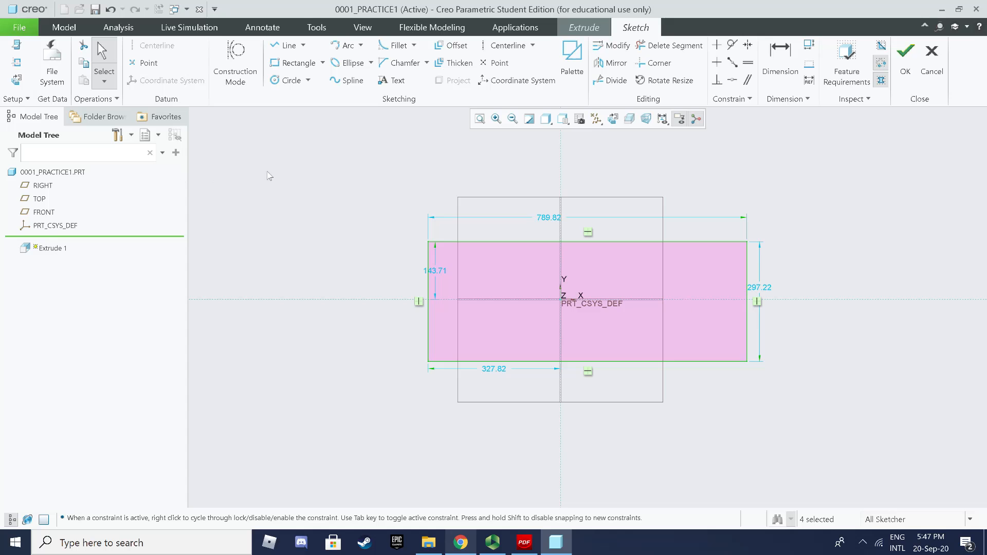
double_click(546, 219)
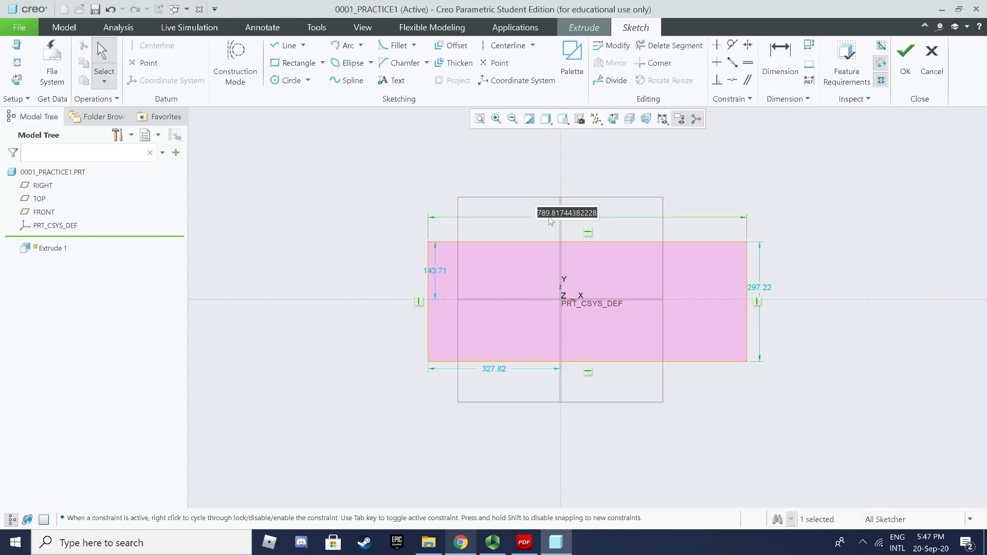
Step: Set the rectangle's width to 700 and its height to 300
text(100)
key(BackSpace)
key(BackSpace)
key(BackSpace)
text(700)
key(Return)
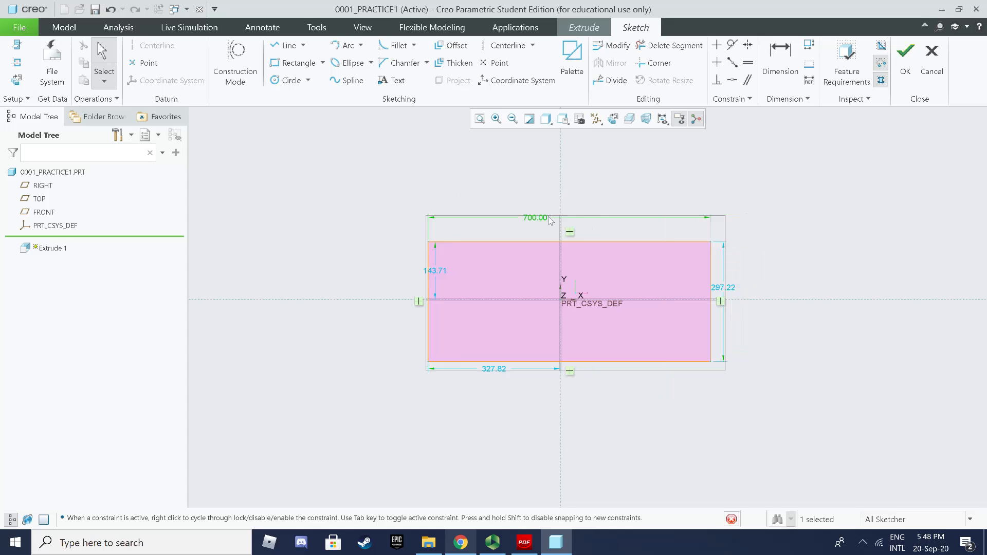
double_click(721, 286)
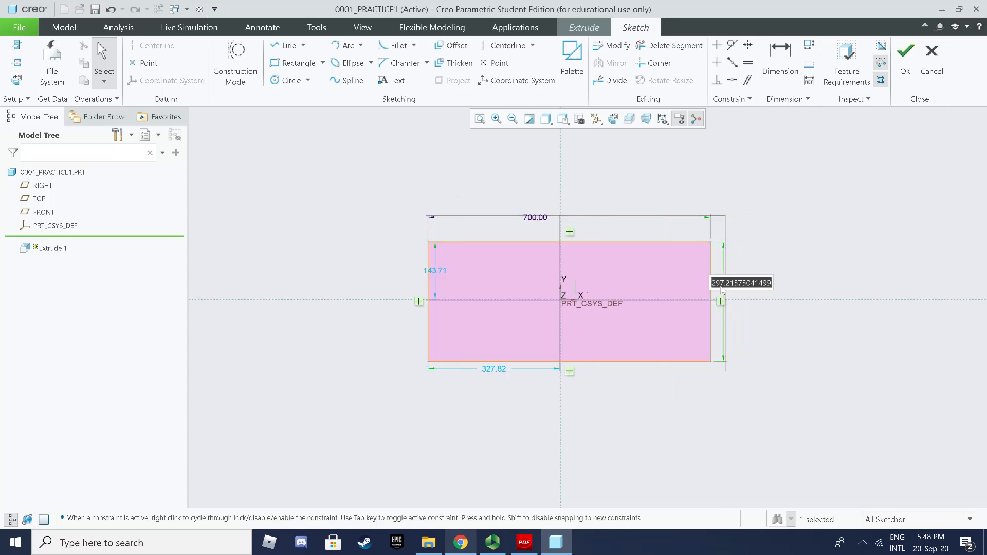
text(300)
key(Return)
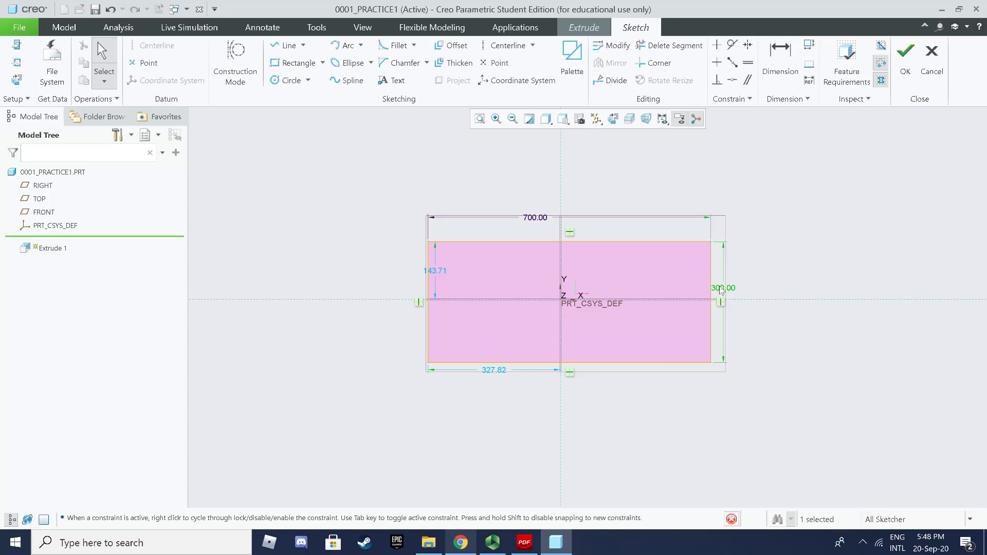
scroll(589, 266, down, 3)
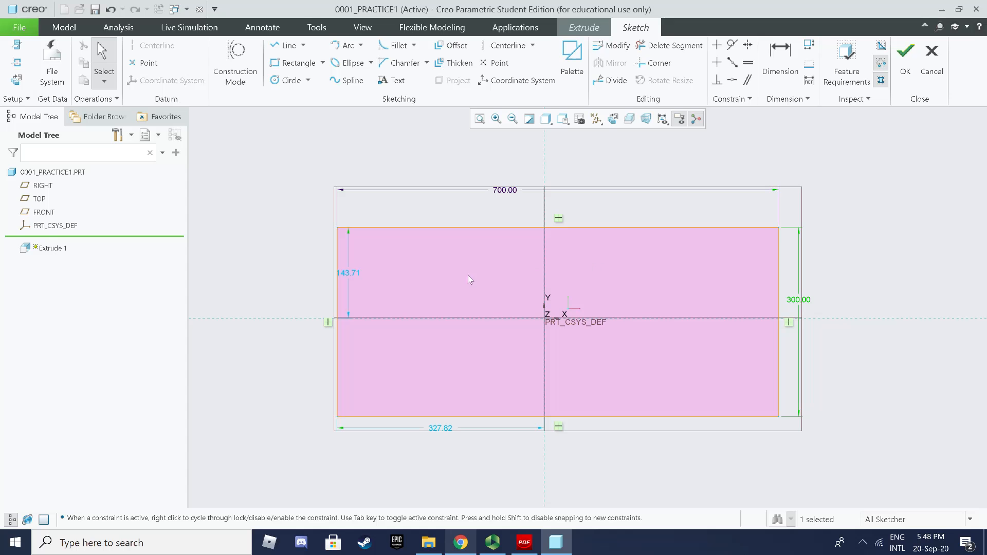
Step: Centre the rectangle by setting its offsets to 300/2 and 700/2 (150 and 350)
double_click(353, 275)
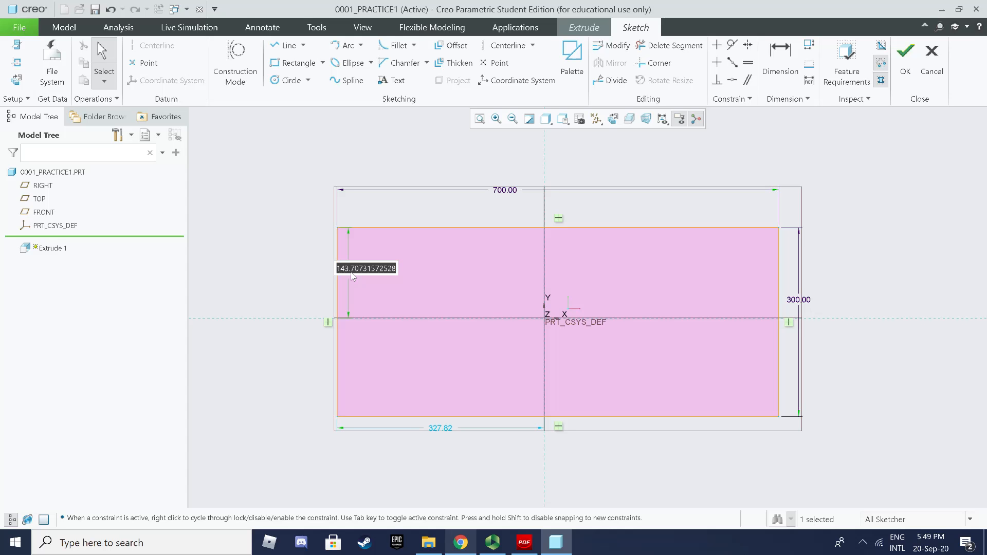
text(300/2)
key(Return)
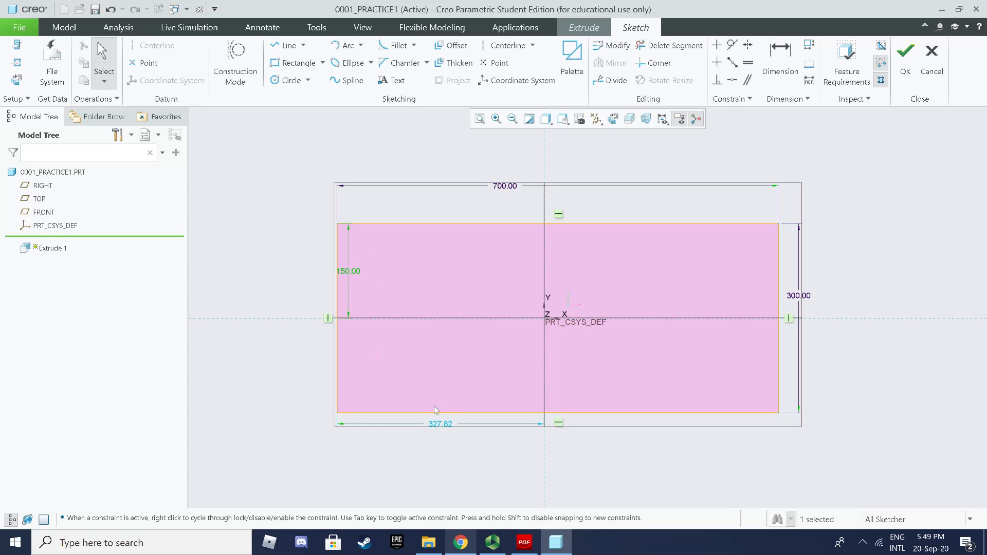
double_click(442, 424)
text(700/2)
key(Return)
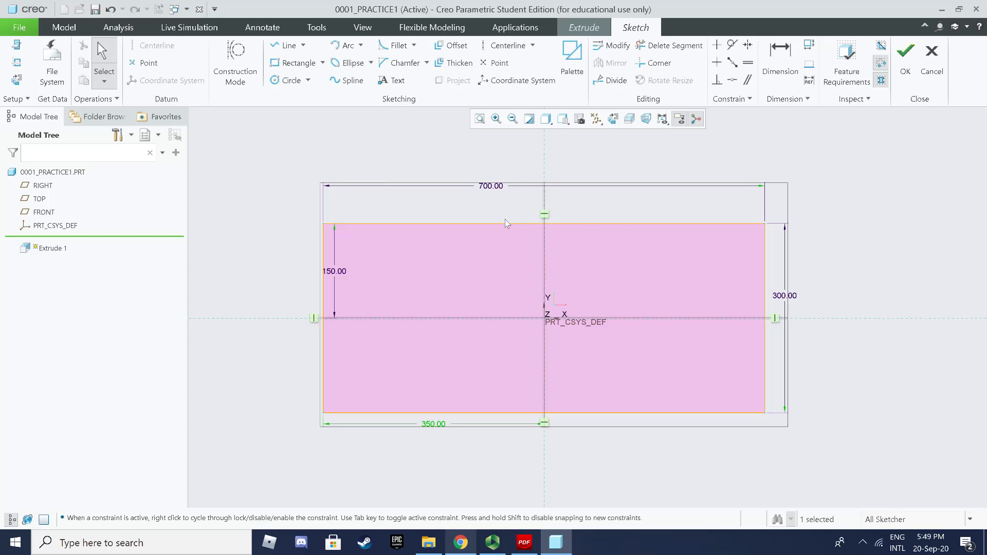
Step: Move the 150.00 and 350.00 dimension labels aside and finish the sketch
drag(334, 271, 272, 271)
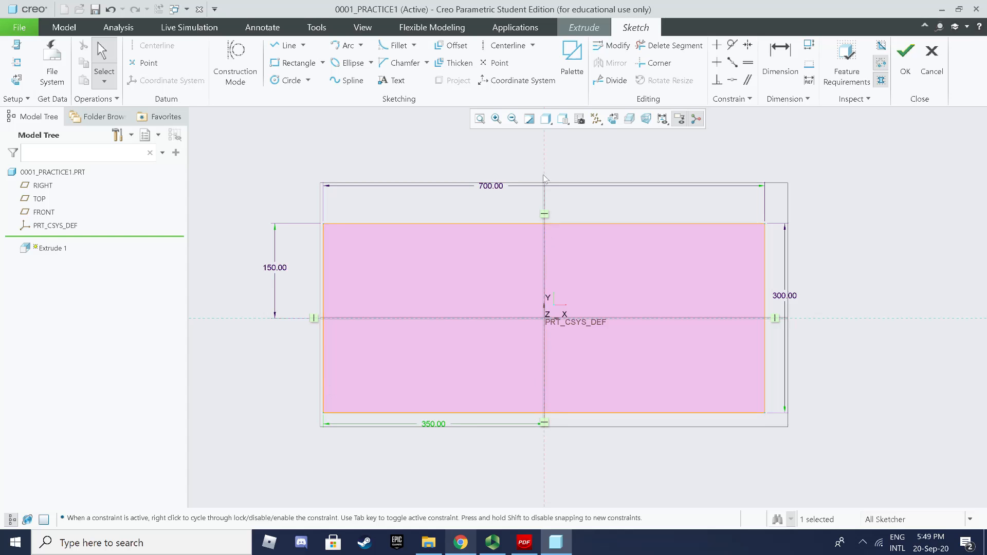
drag(433, 427, 439, 423)
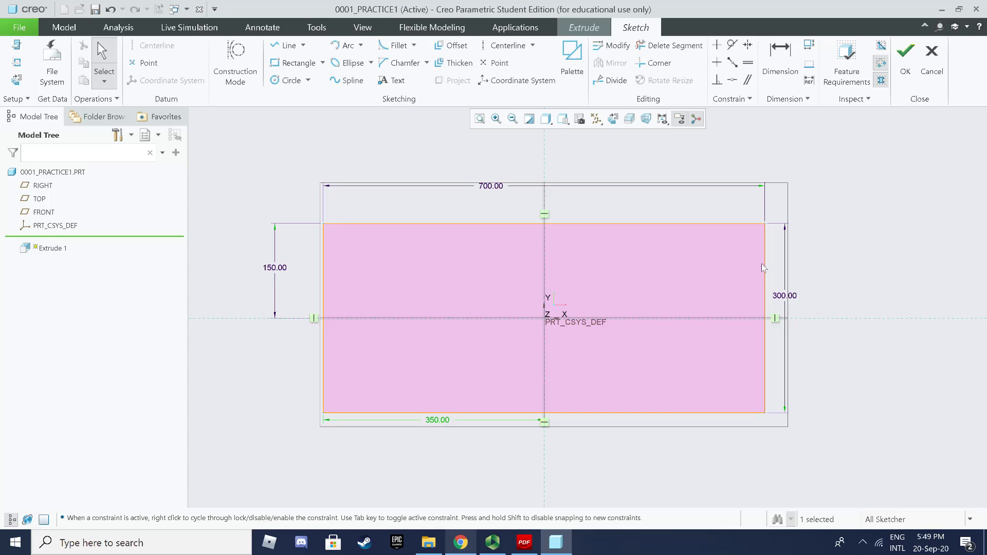
click(906, 75)
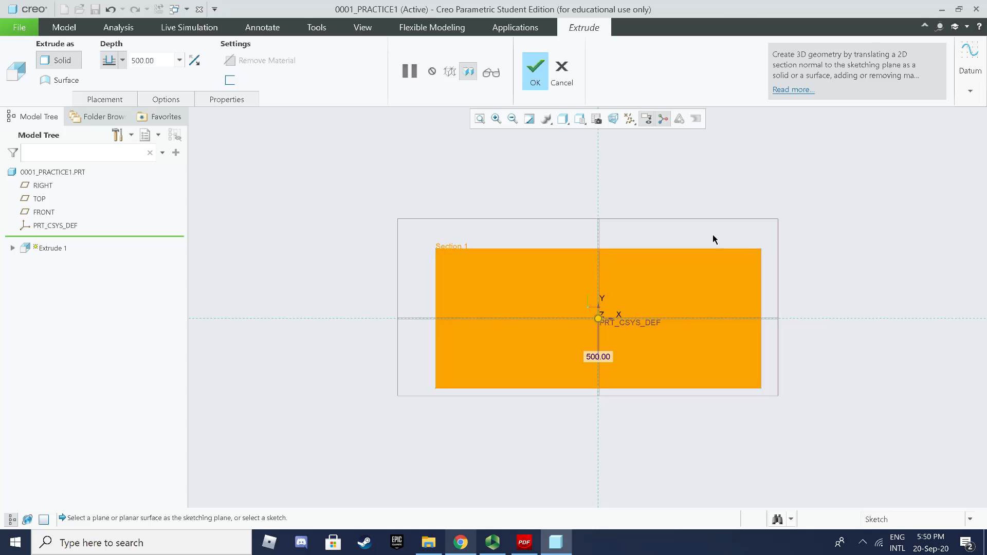
Step: Orbit and zoom to inspect the 500.00-deep box preview in 3D
middle_drag(712, 234, 680, 246)
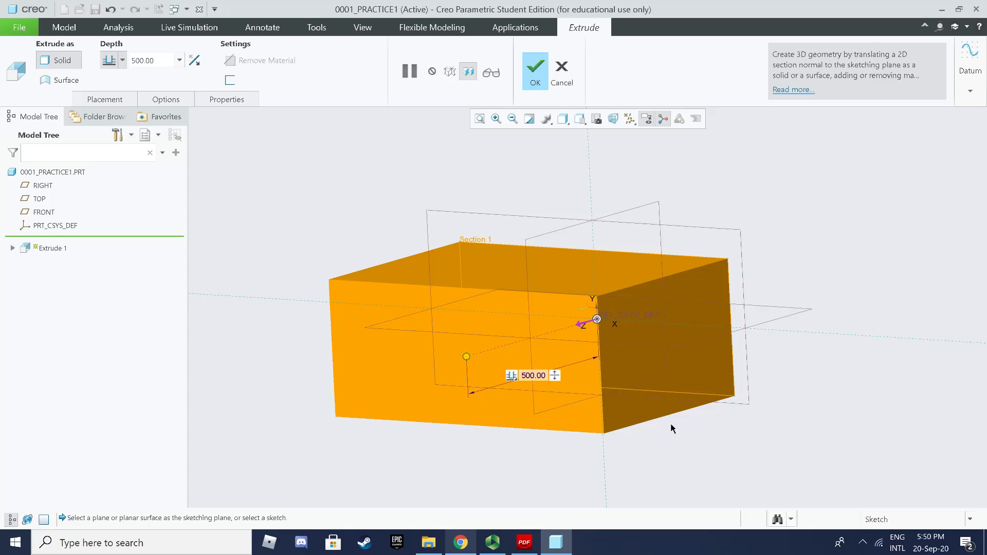
scroll(667, 415, up, 1)
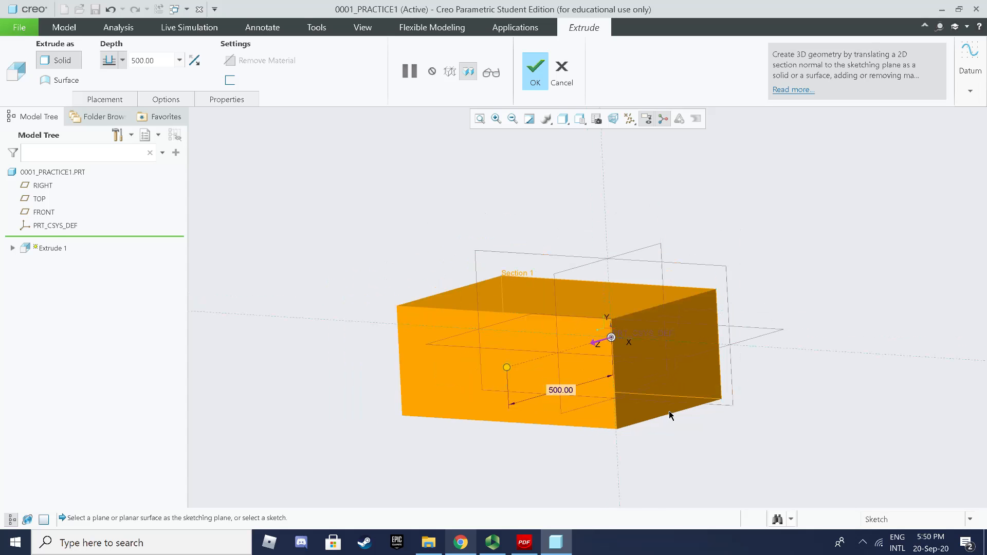
scroll(652, 409, down, 1)
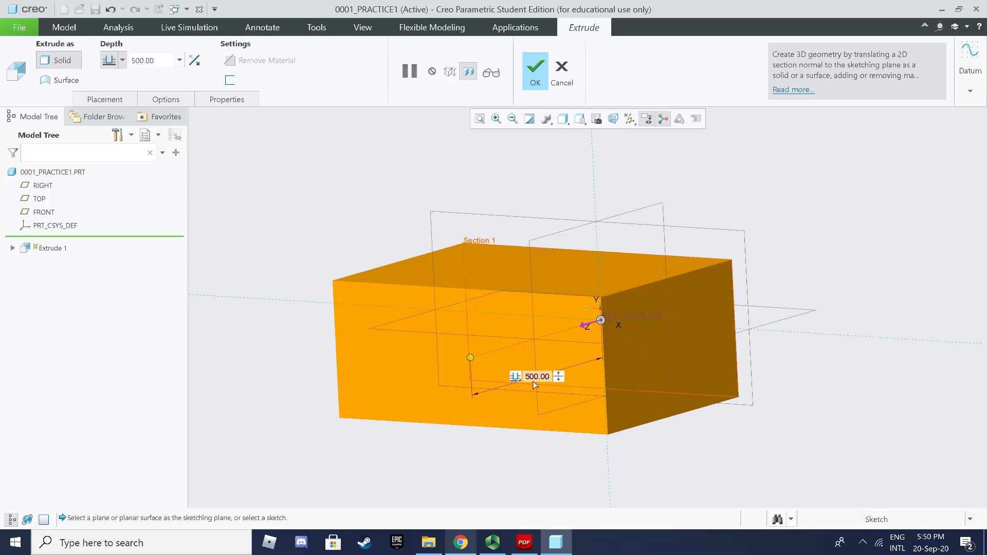
scroll(754, 344, up, 2)
middle_drag(751, 344, 724, 352)
scroll(723, 353, down, 3)
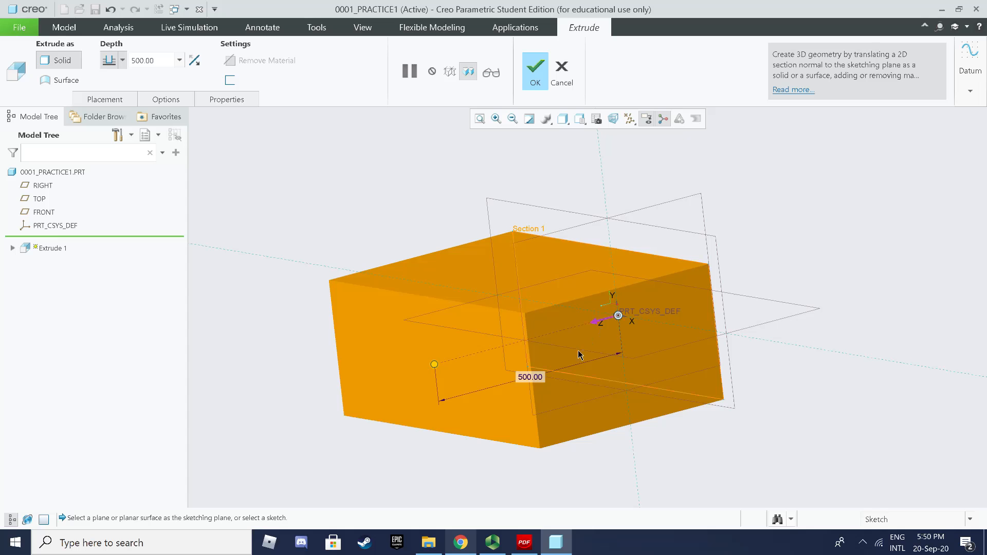
Step: Select and deselect the 500.00 depth, then bring up the depth type options
click(538, 380)
click(284, 179)
click(122, 61)
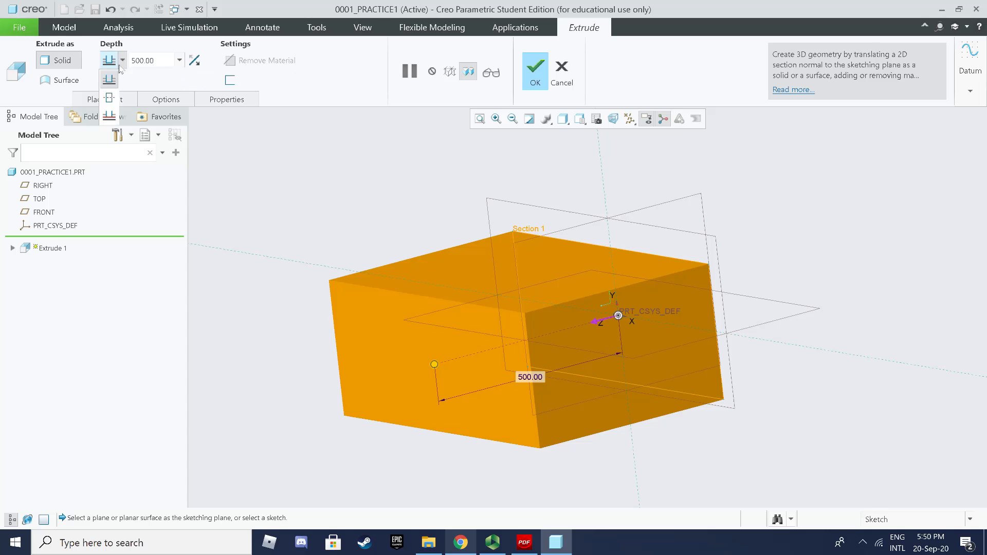
Step: Try one-sided and flipped depths, then settle on Symmetric 500 and complete Extrude 1
click(110, 97)
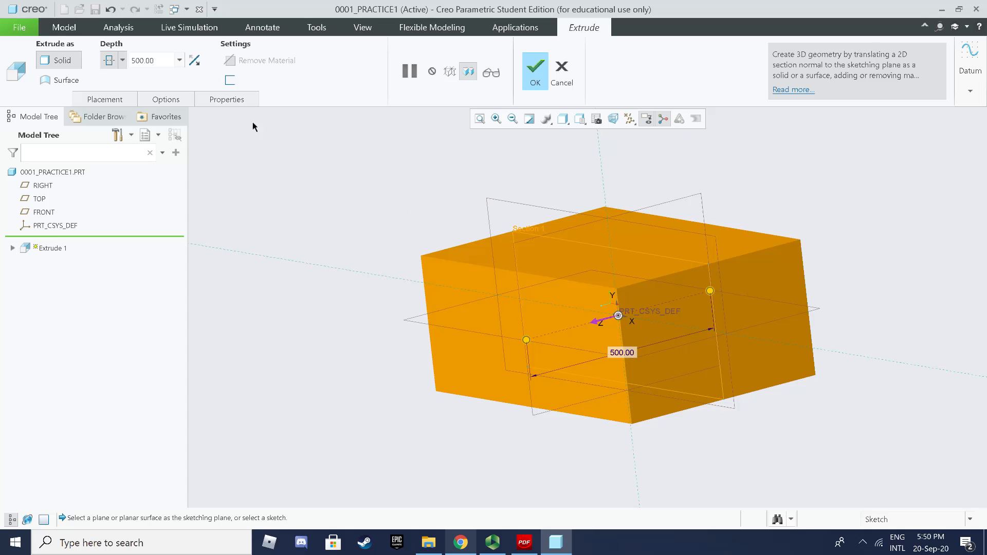
click(114, 60)
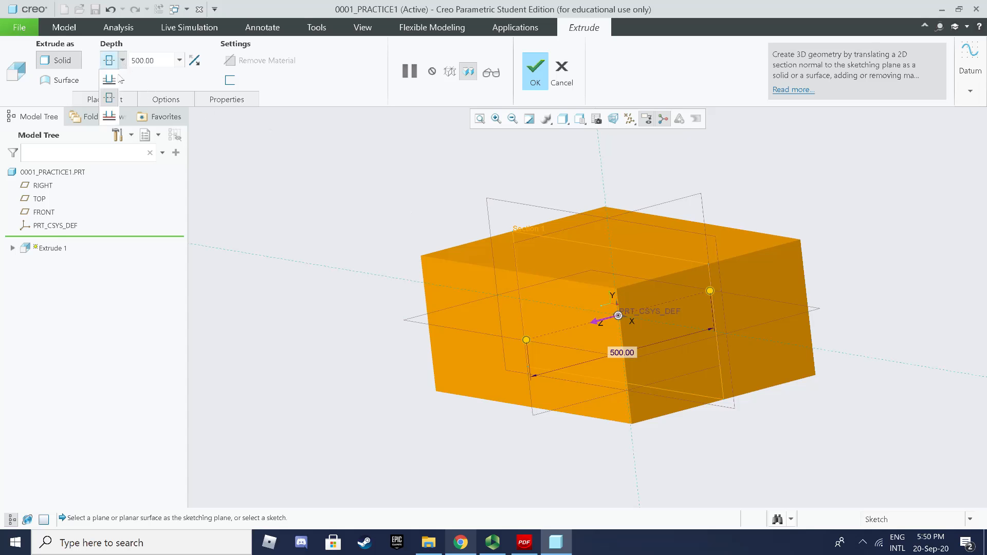
click(113, 77)
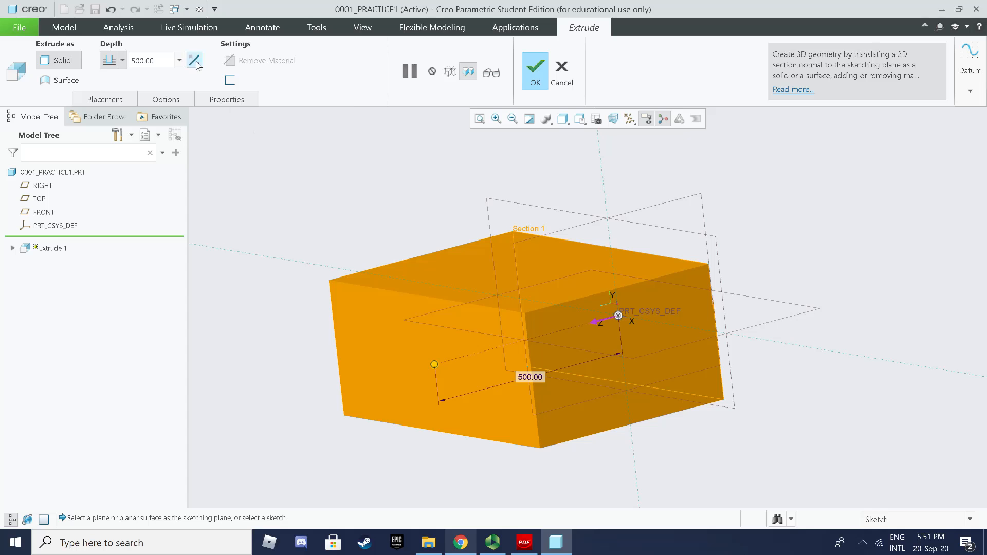
click(194, 60)
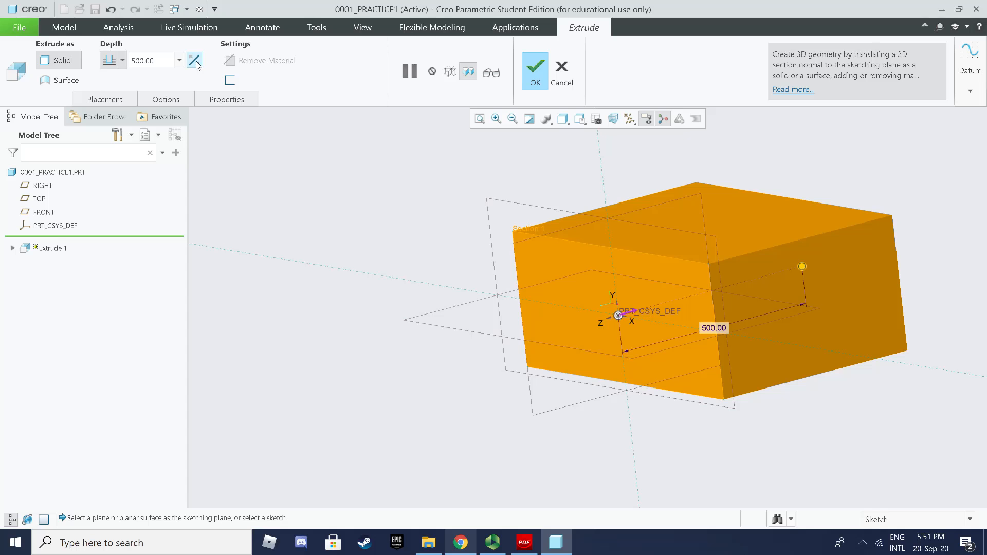
click(632, 315)
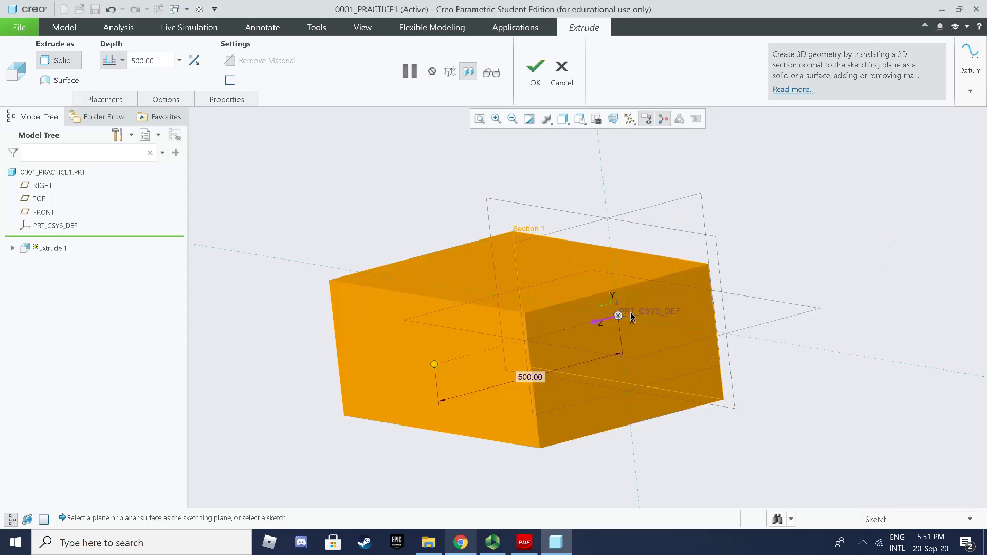
click(123, 60)
click(110, 99)
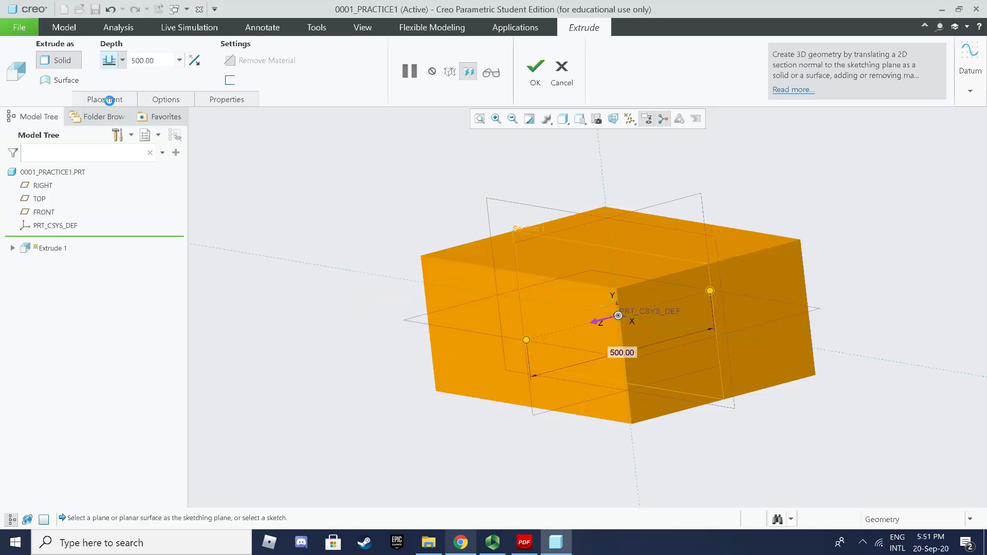
click(535, 80)
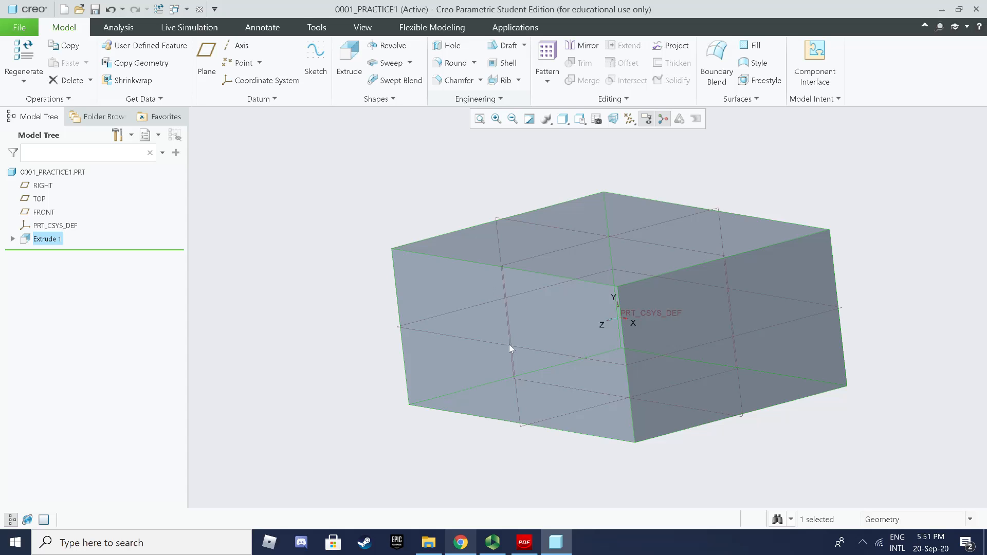
middle_drag(509, 344, 513, 310)
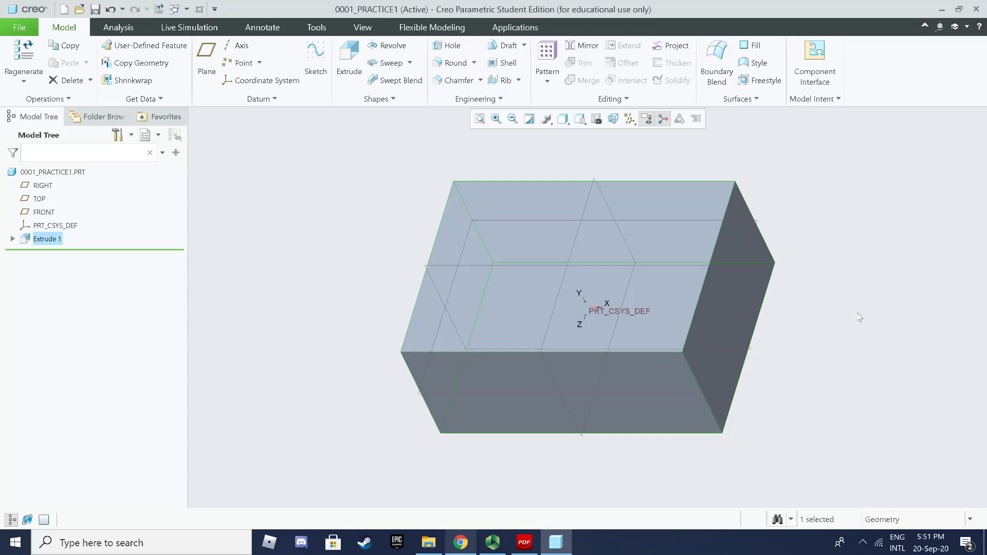
click(885, 292)
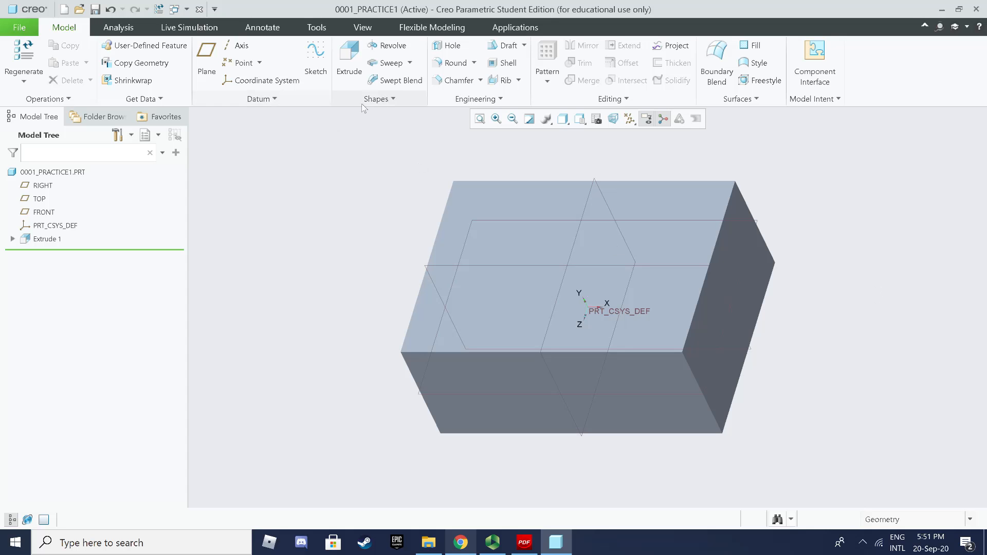
Step: Start Extrude 2 with its sketch on the block's front face
click(350, 70)
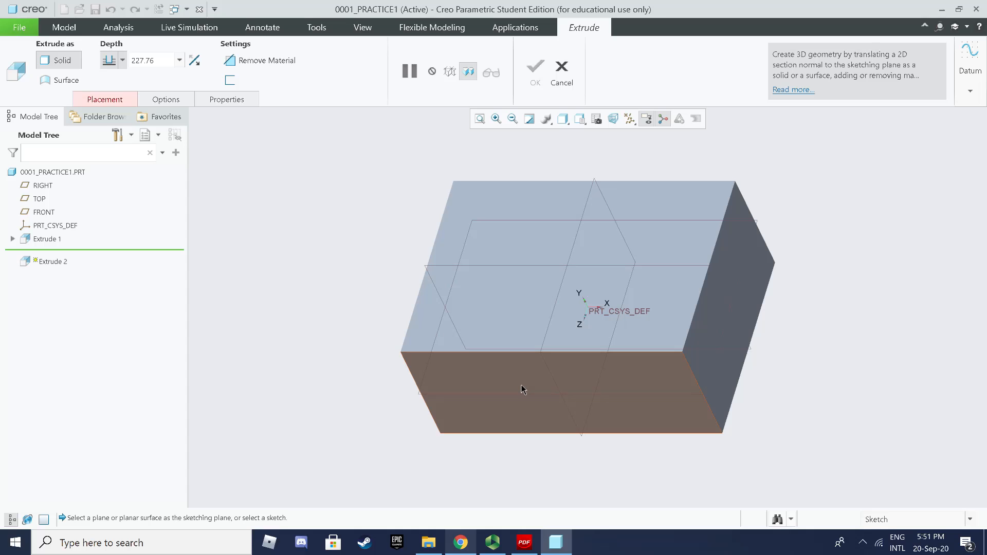
click(521, 385)
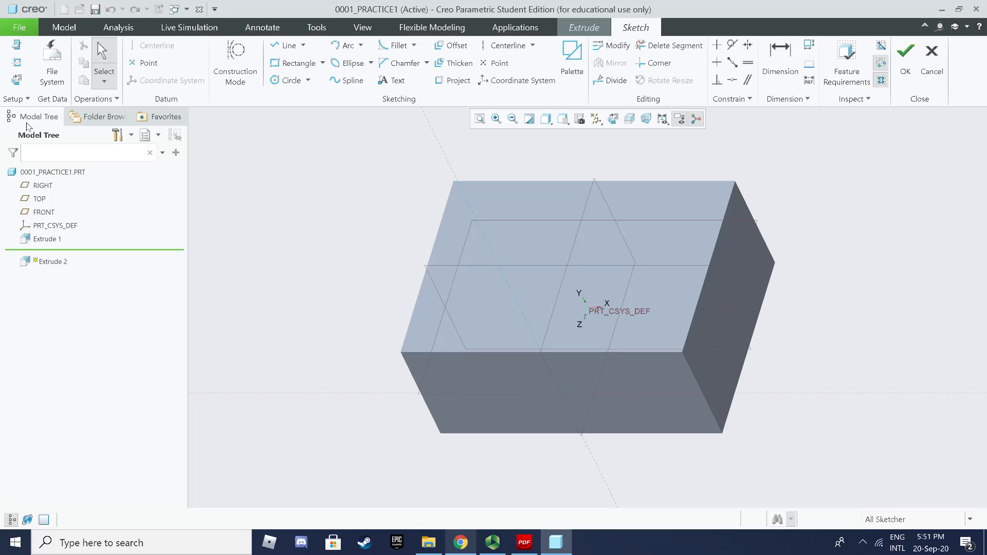
click(17, 79)
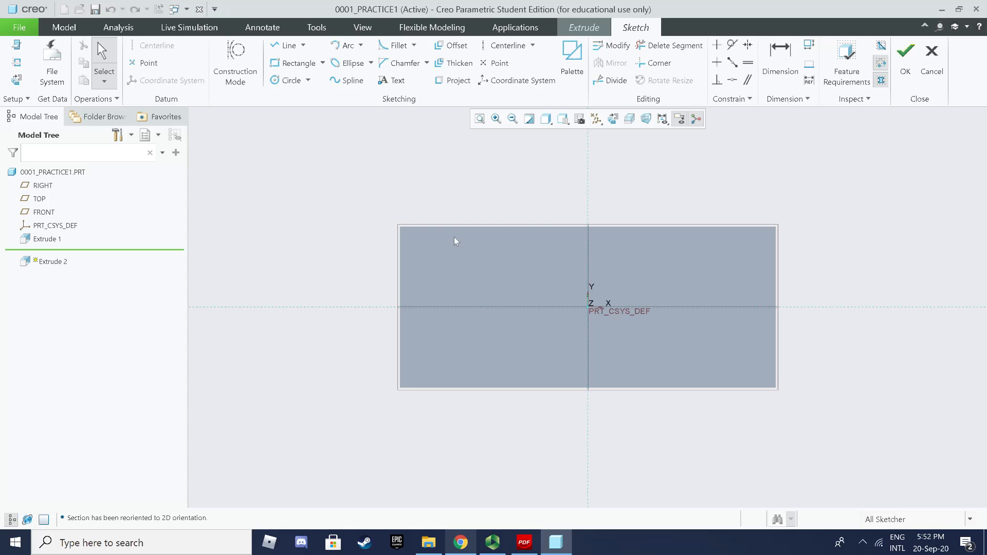
key(ctrl+d)
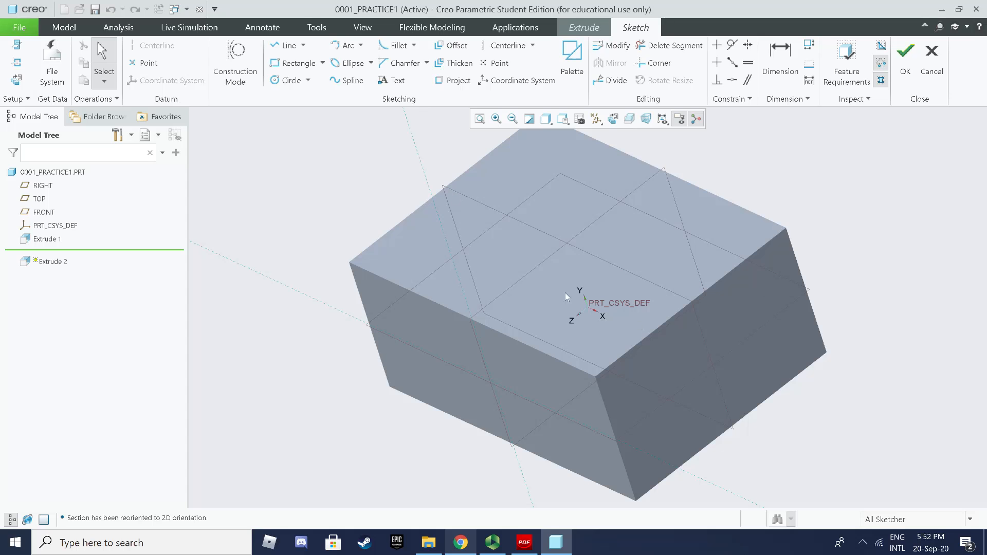
Step: Show the block in No Hidden display and view the sketch plane face-on
click(18, 82)
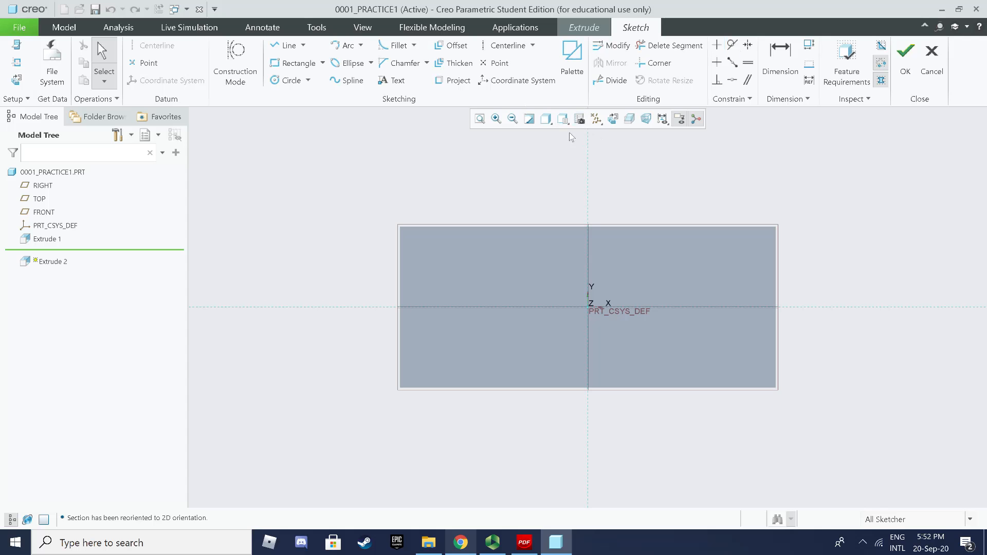
click(548, 124)
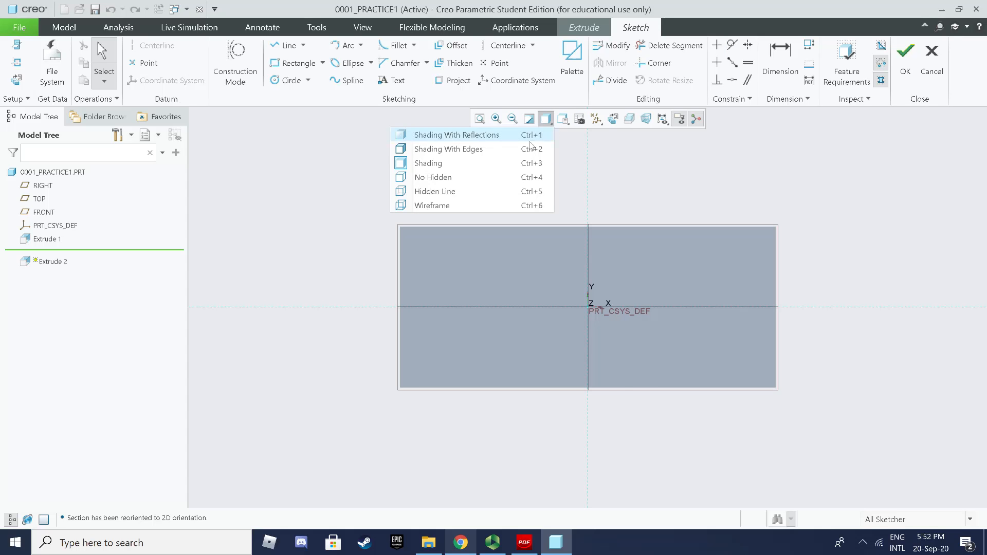
click(440, 178)
key(ctrl+d)
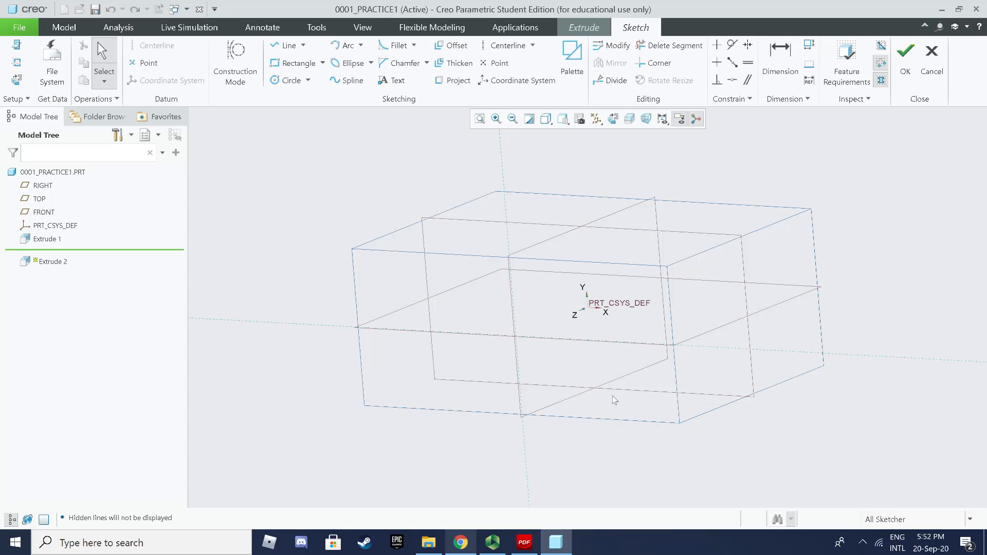
click(21, 80)
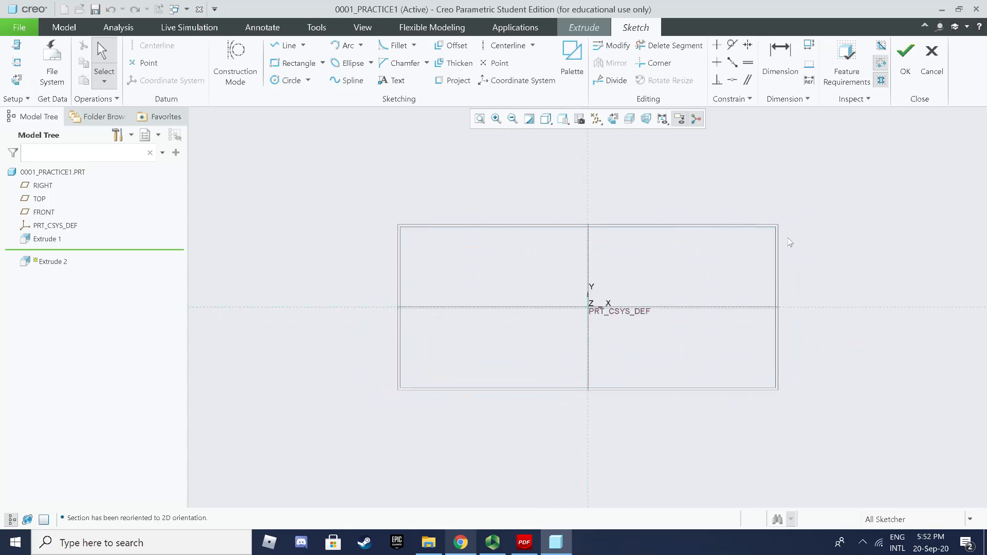
scroll(820, 275, down, 1)
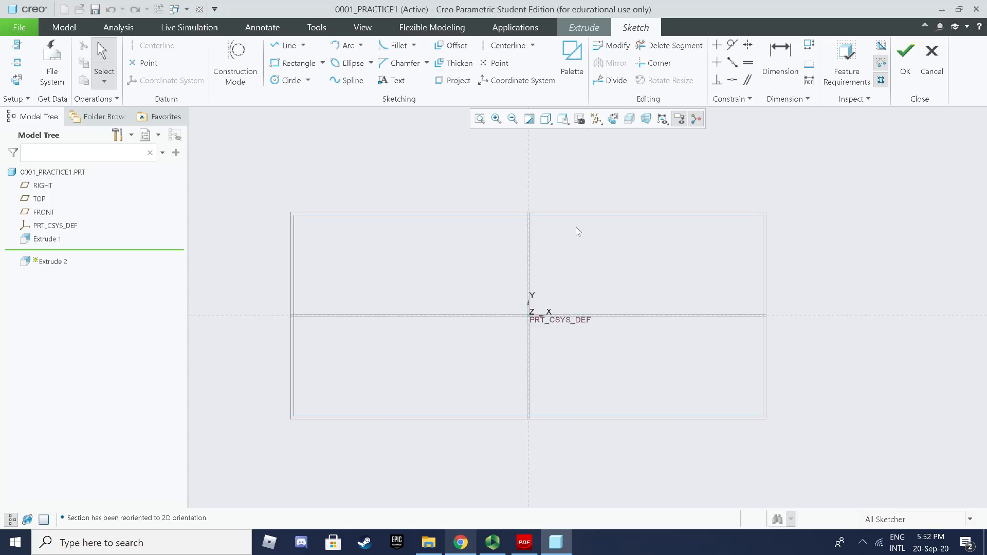
click(23, 67)
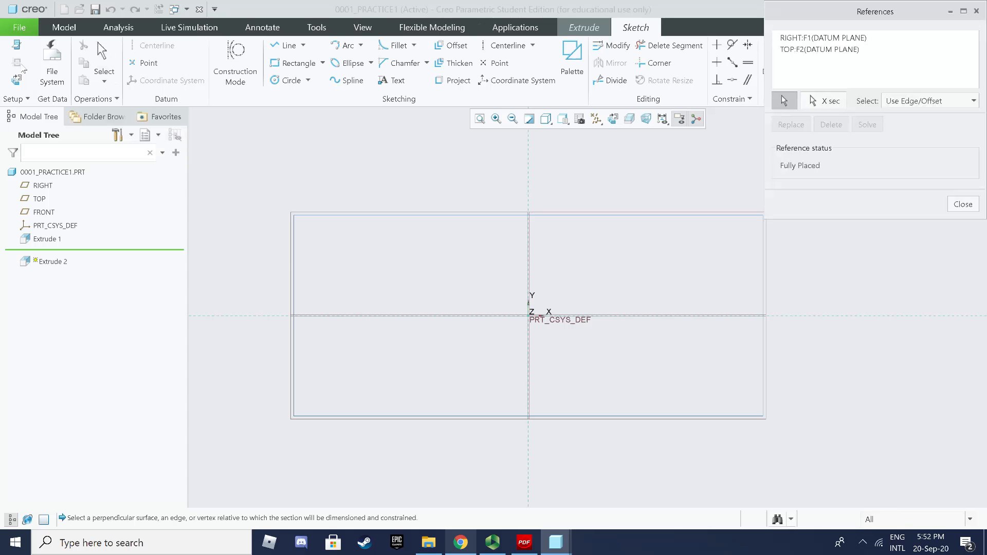
Step: Add the block's left, top and bottom edges as sketch references
click(296, 257)
click(349, 215)
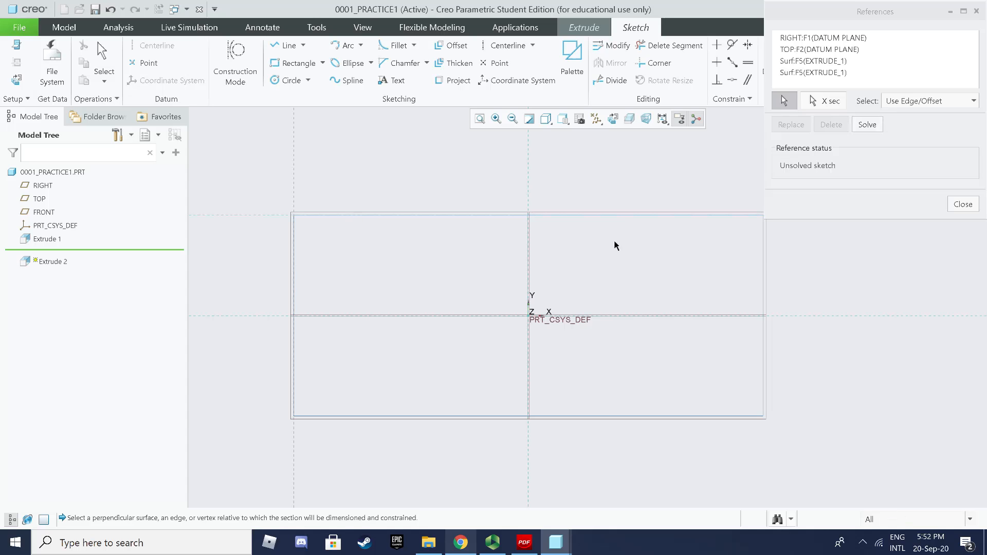
click(637, 415)
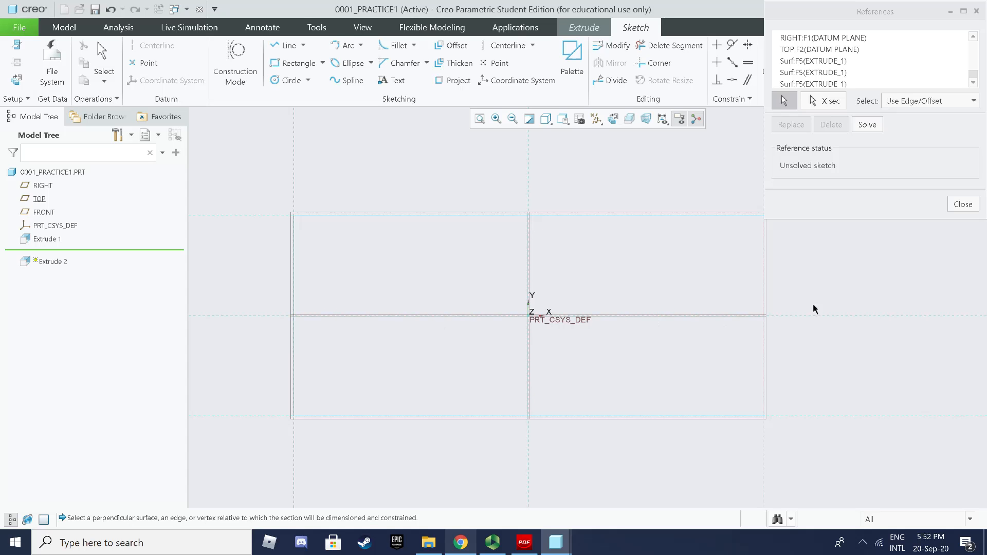
click(961, 204)
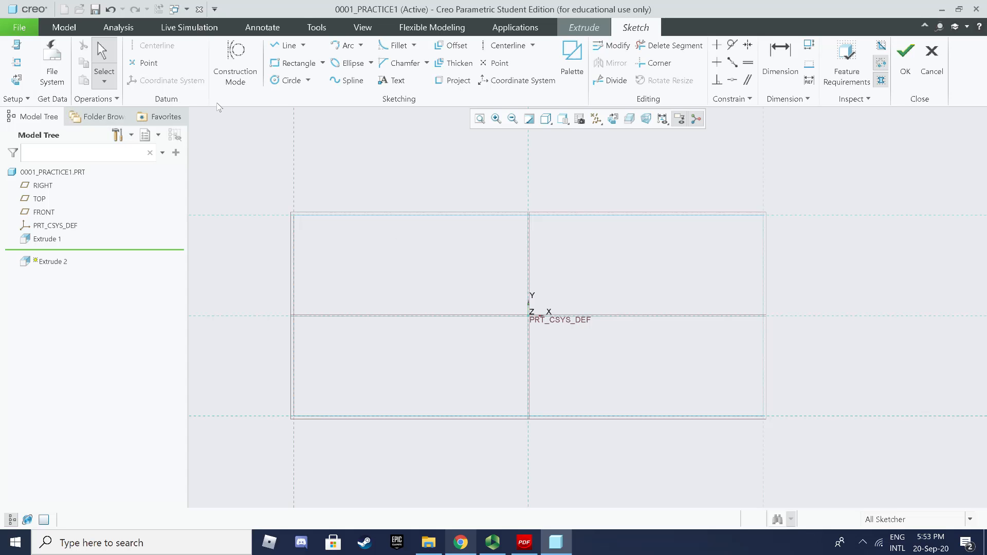
Step: Sketch a circle to the left of the origin
click(286, 81)
click(388, 267)
click(390, 290)
middle_click(472, 281)
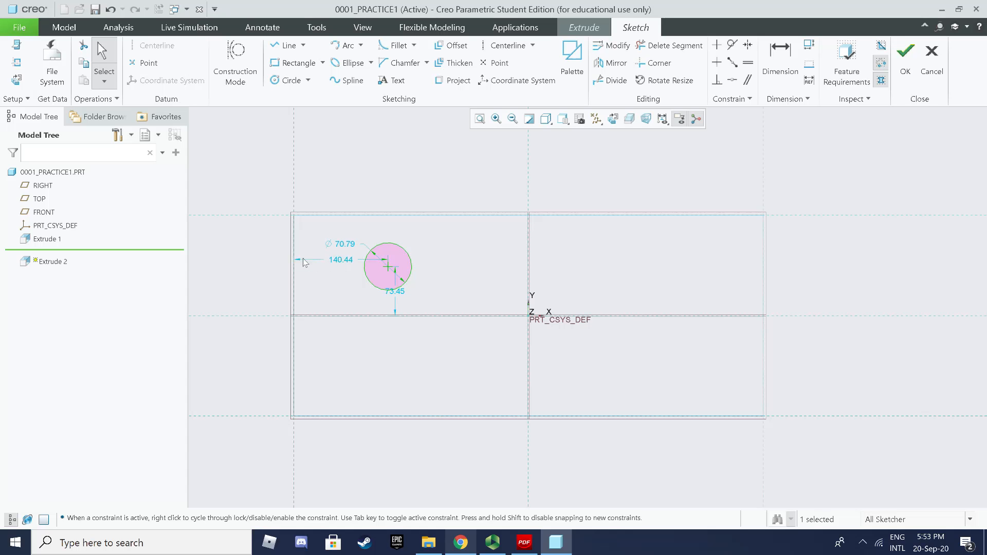
Step: Dimension the circle: vertical offset 0, 150 from the left edge, diameter 60
double_click(395, 291)
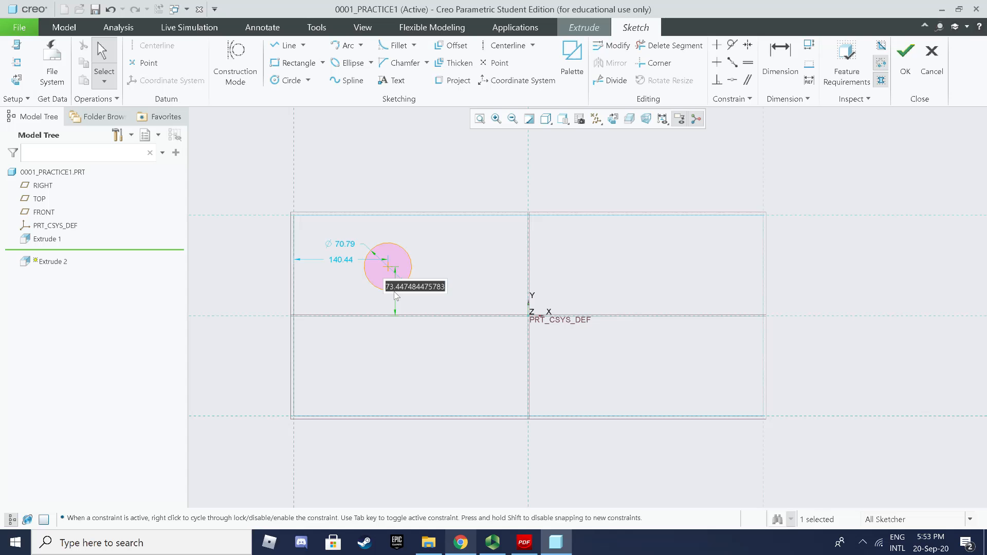
text(0)
key(Return)
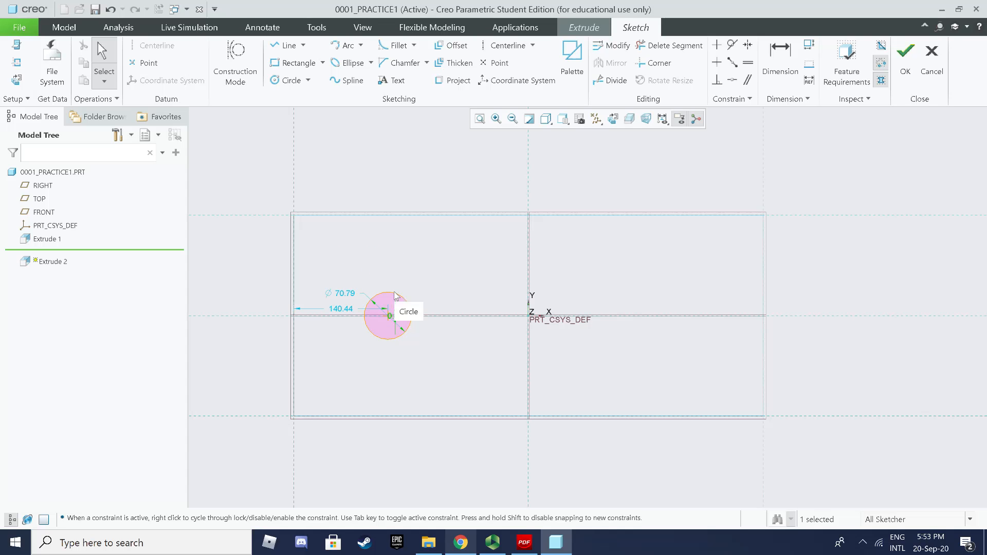
scroll(395, 297, up, 2)
double_click(330, 310)
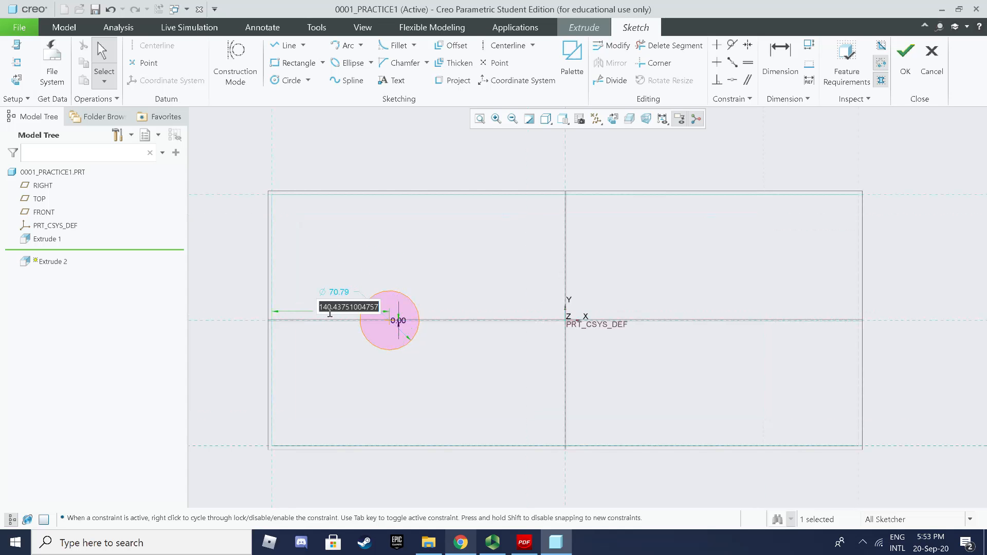
text(150)
key(Return)
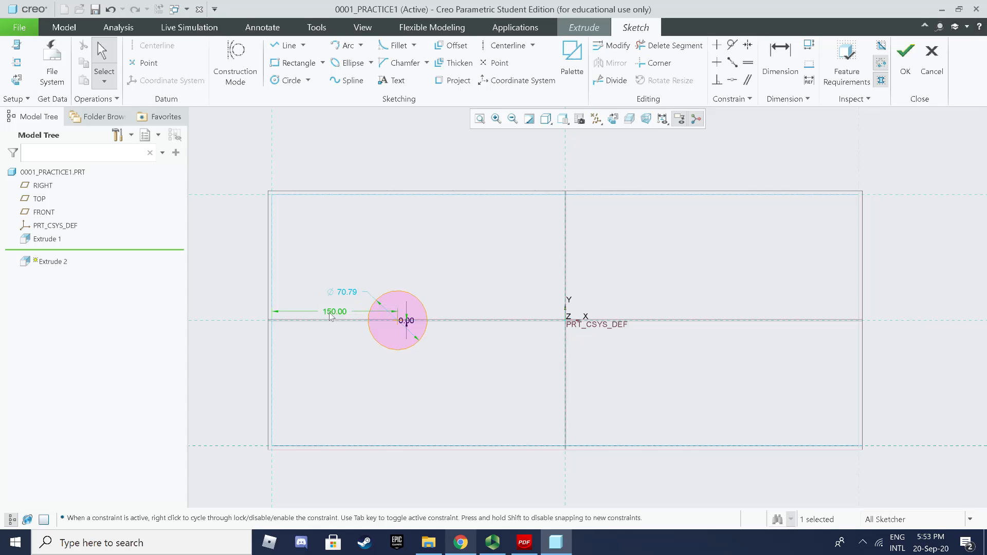
double_click(347, 292)
text(60)
key(Return)
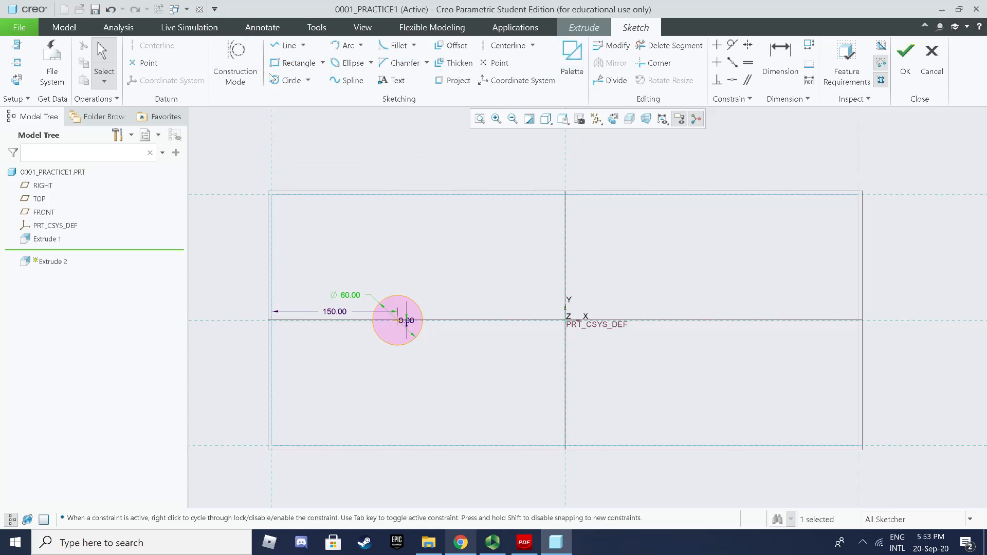
click(286, 82)
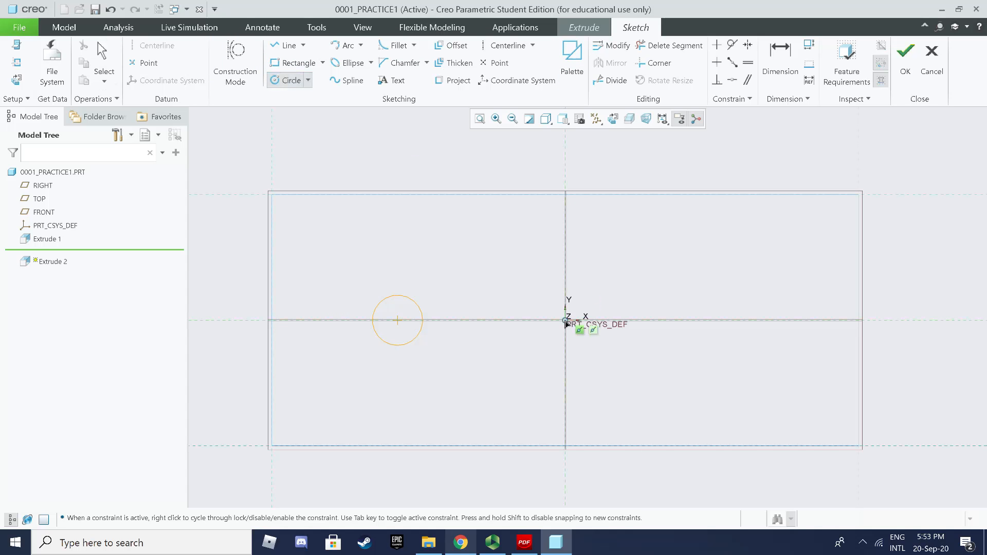
Step: Sketch a second circle centred at the origin
click(566, 320)
click(575, 346)
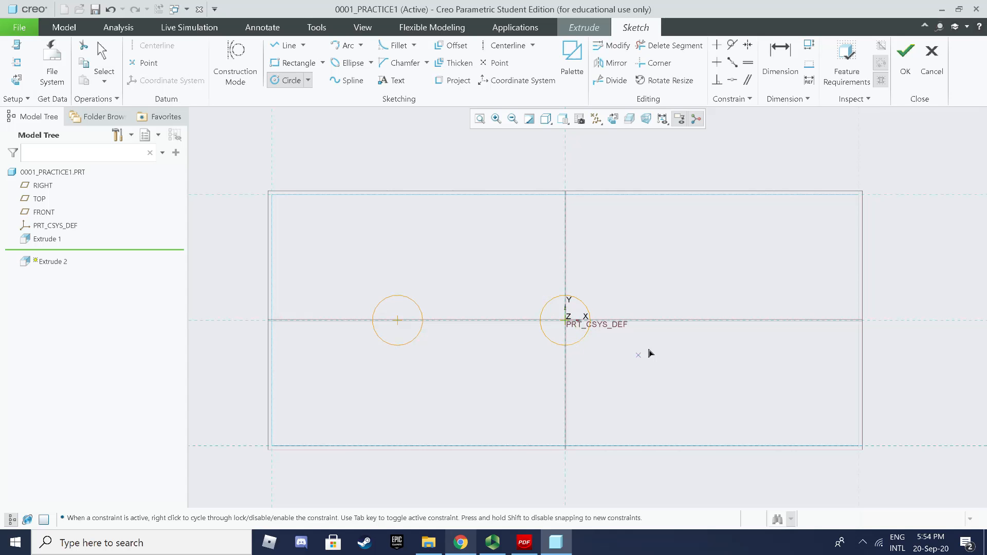
middle_click(649, 352)
scroll(555, 322, down, 2)
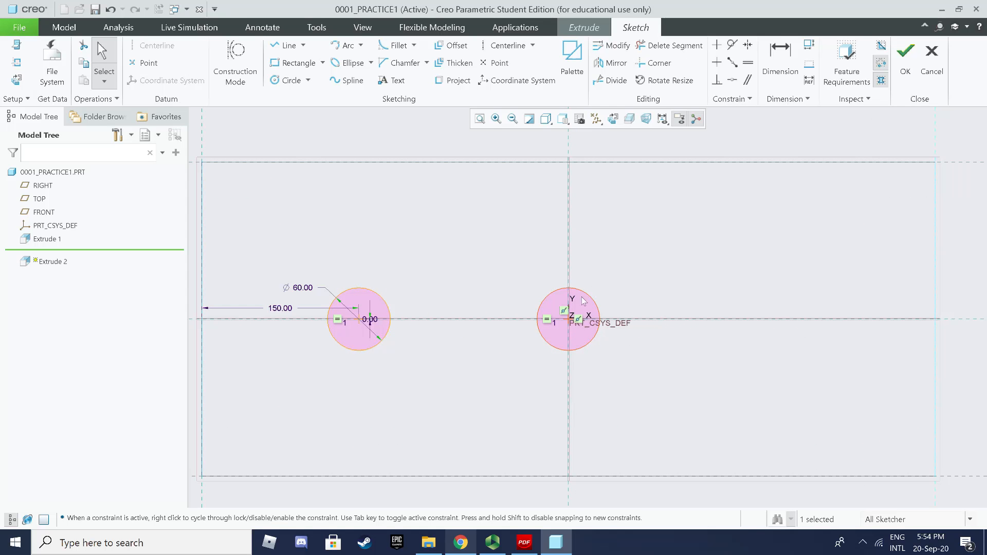
scroll(802, 336, up, 2)
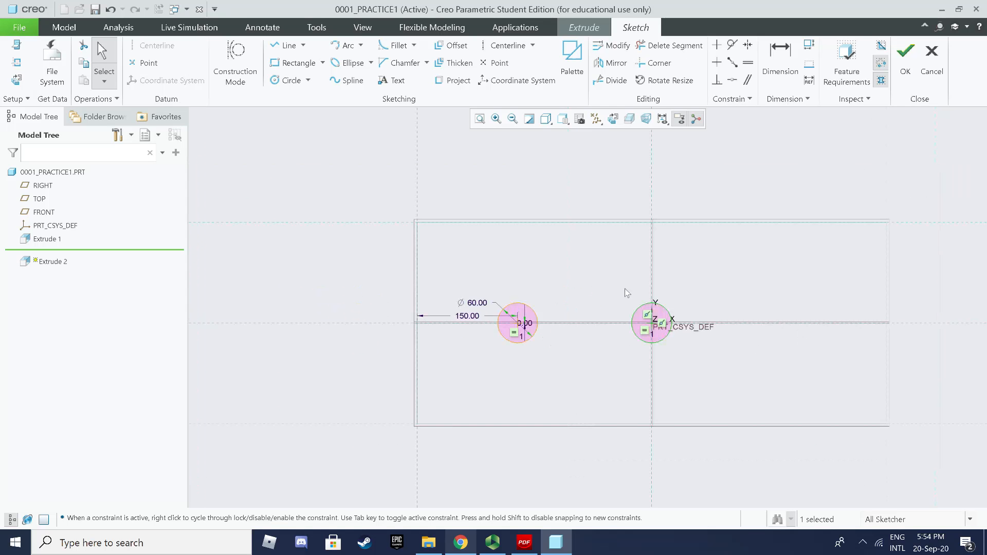
Step: Add a third equal circle right of the origin, 150 from the right edge
click(276, 81)
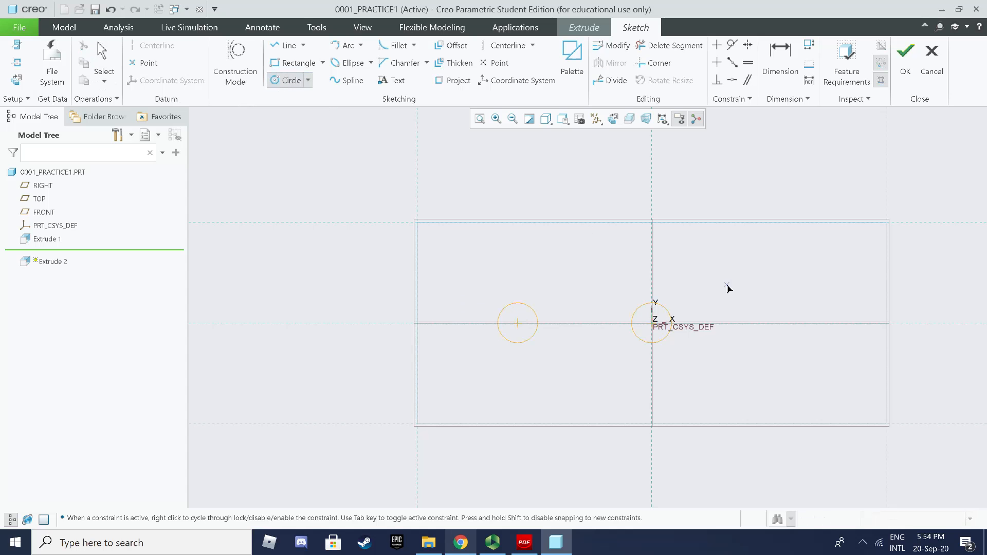
click(806, 324)
click(808, 347)
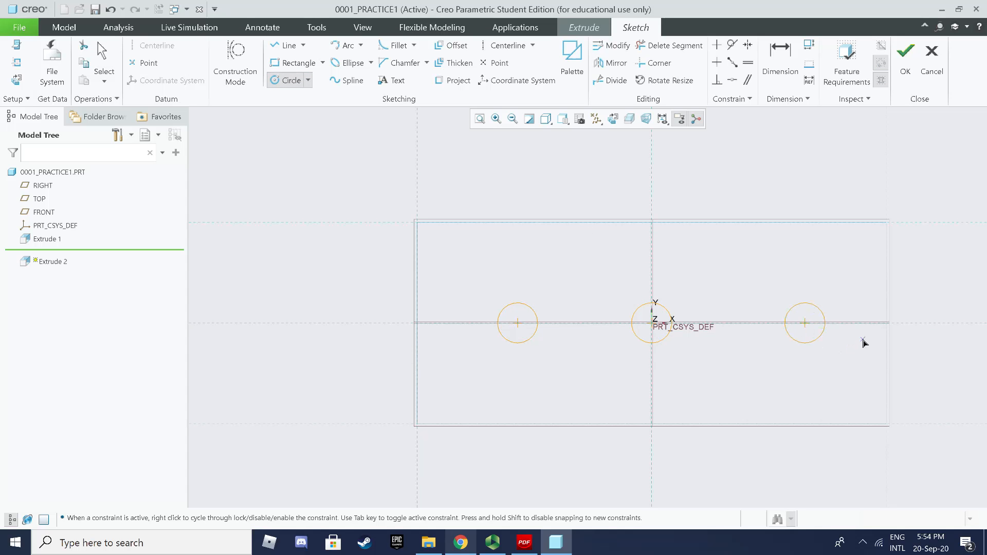
middle_click(863, 339)
scroll(863, 339, down, 2)
double_click(842, 328)
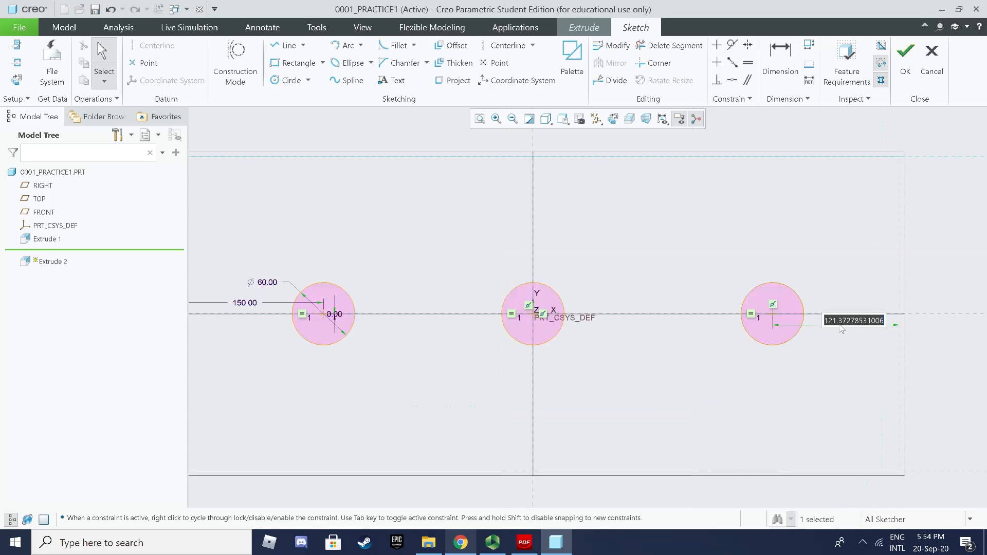
text(150)
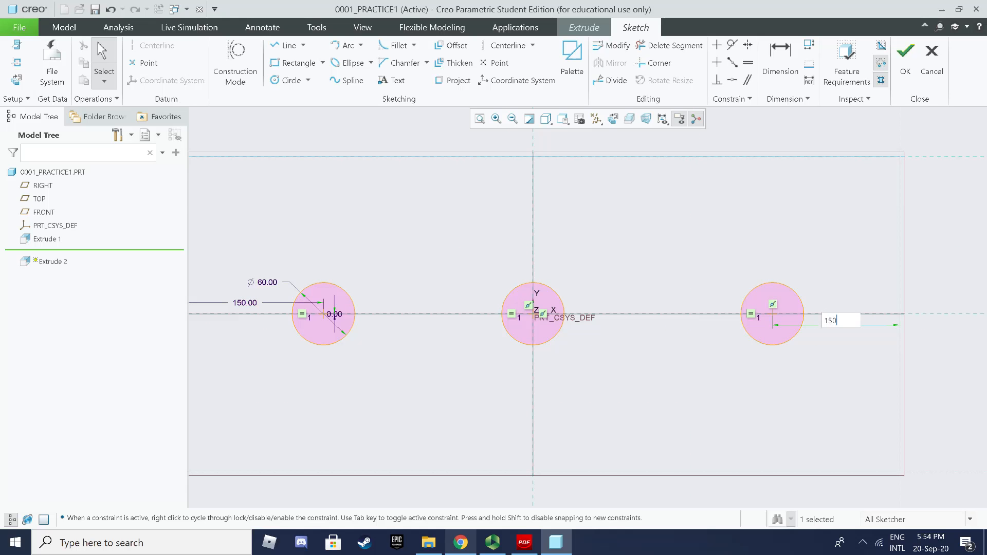
key(Return)
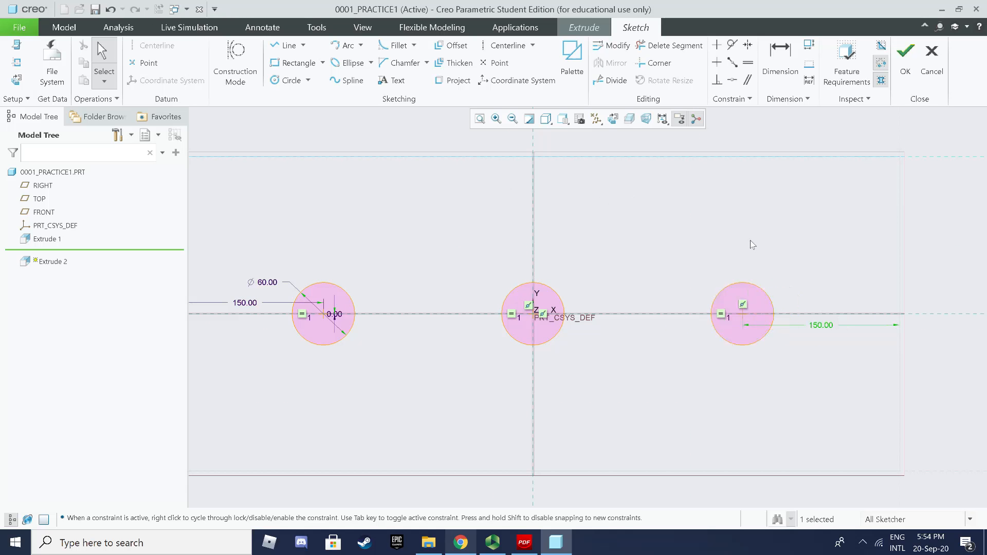
scroll(750, 240, up, 2)
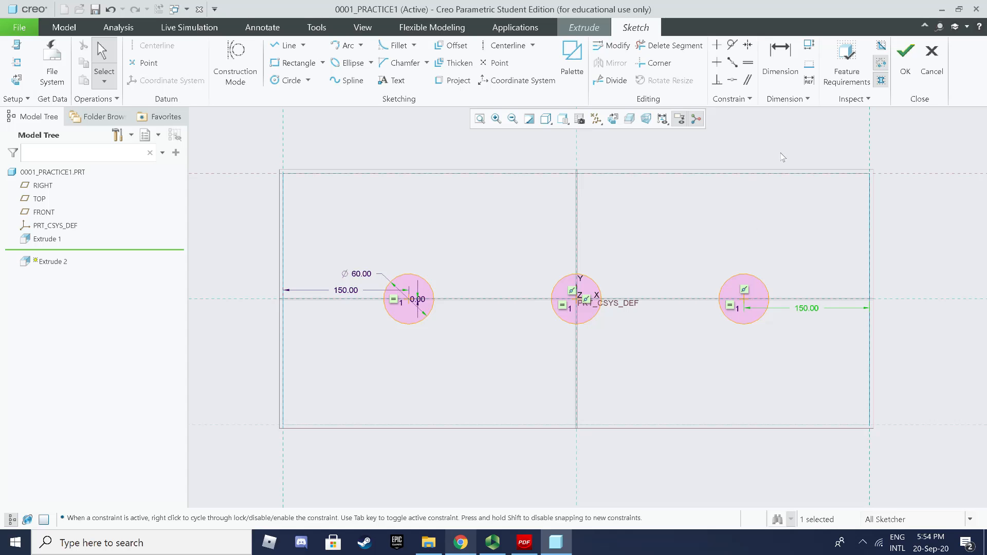
Step: Add a vertical dimension to the right circle
click(788, 56)
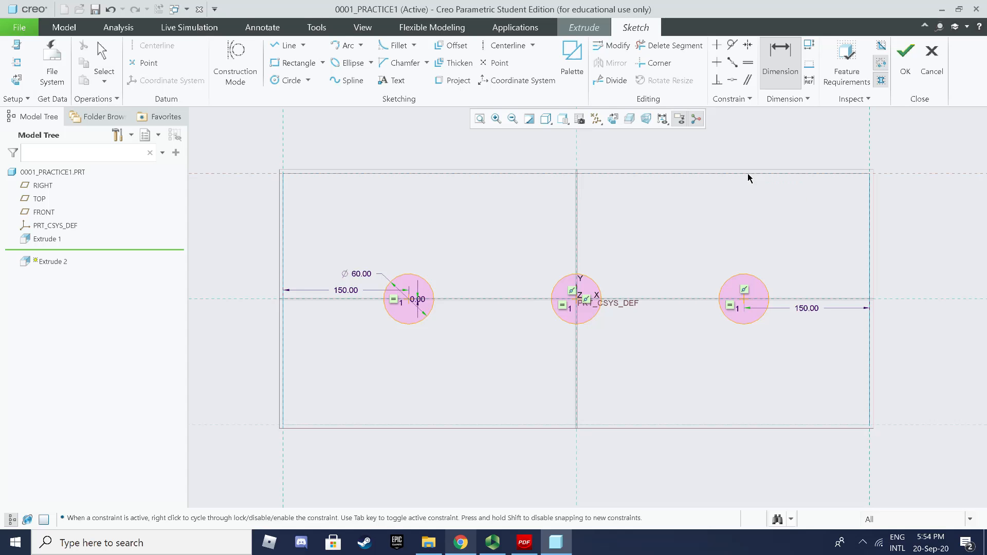
click(742, 299)
middle_click(813, 263)
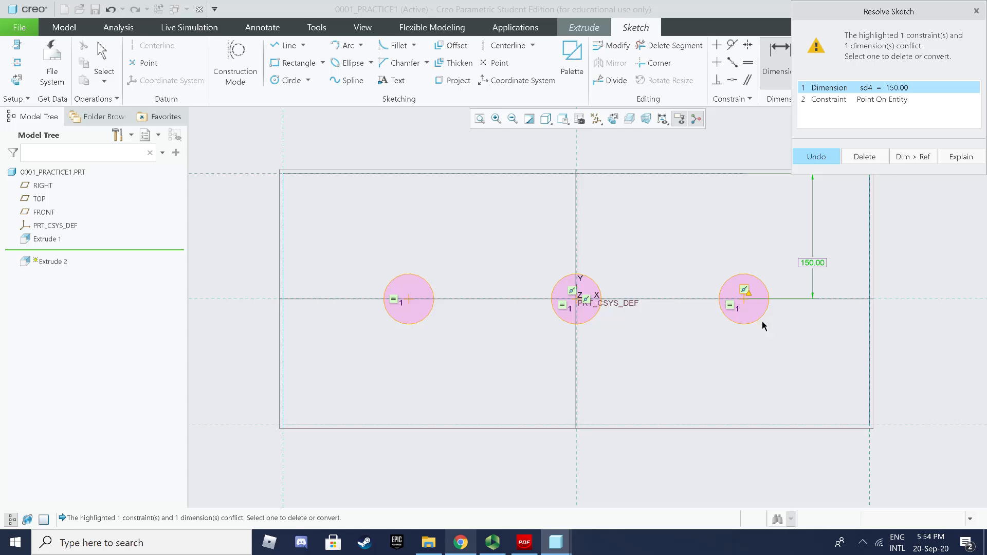
Step: Convert the conflicting dimension to a reference, then delete the 150.00 REF dimension
click(923, 157)
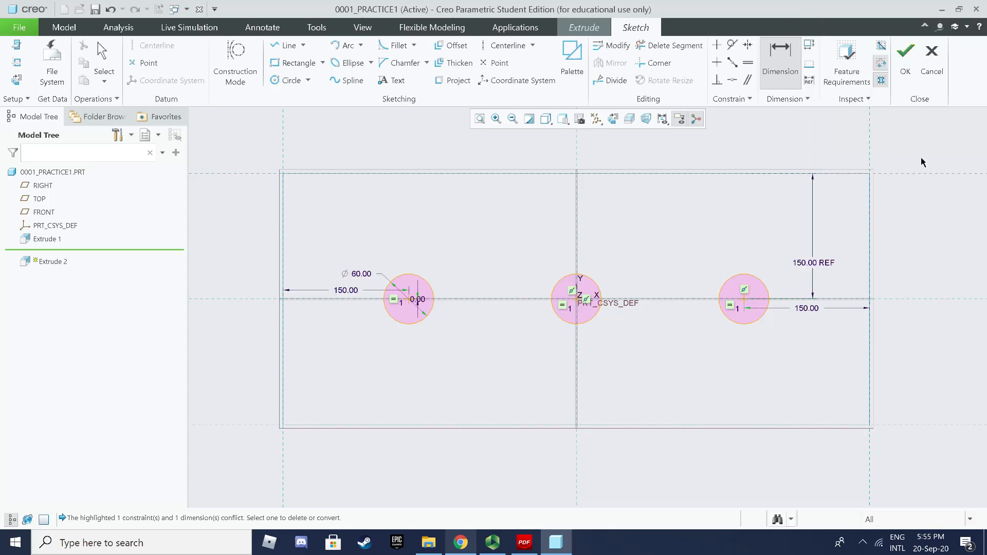
double_click(816, 266)
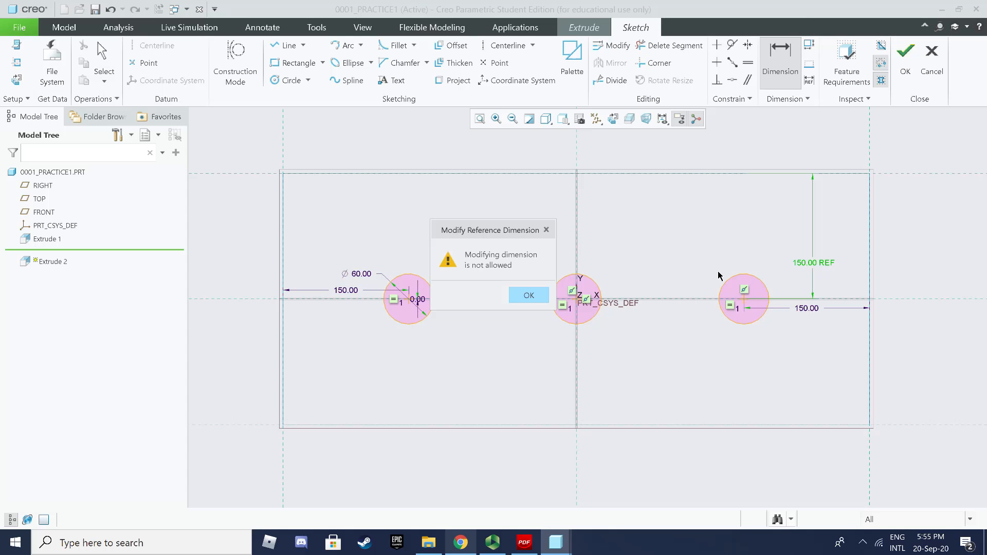
click(538, 295)
click(815, 262)
key(Delete)
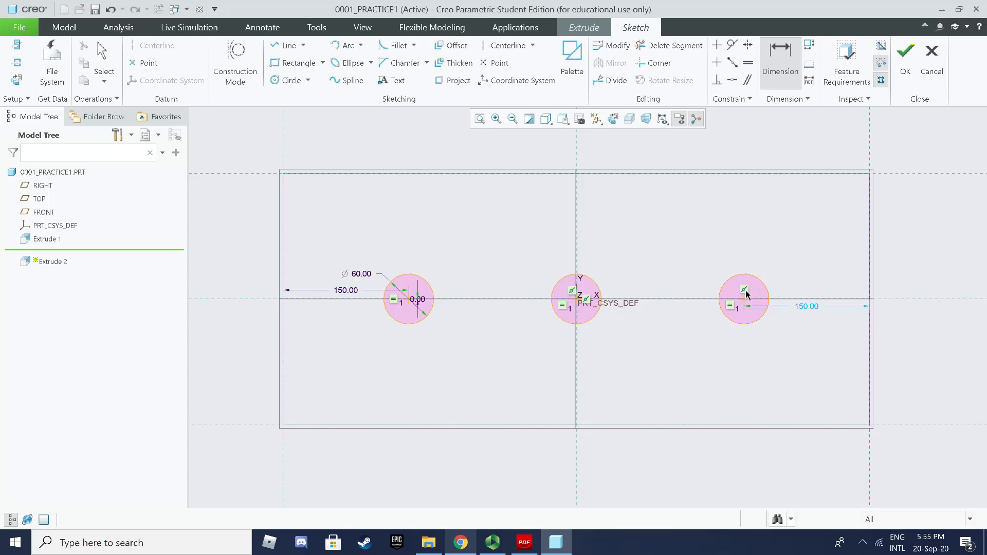
Step: Select the right circle and attempt another dimension on it
click(752, 319)
middle_click(754, 350)
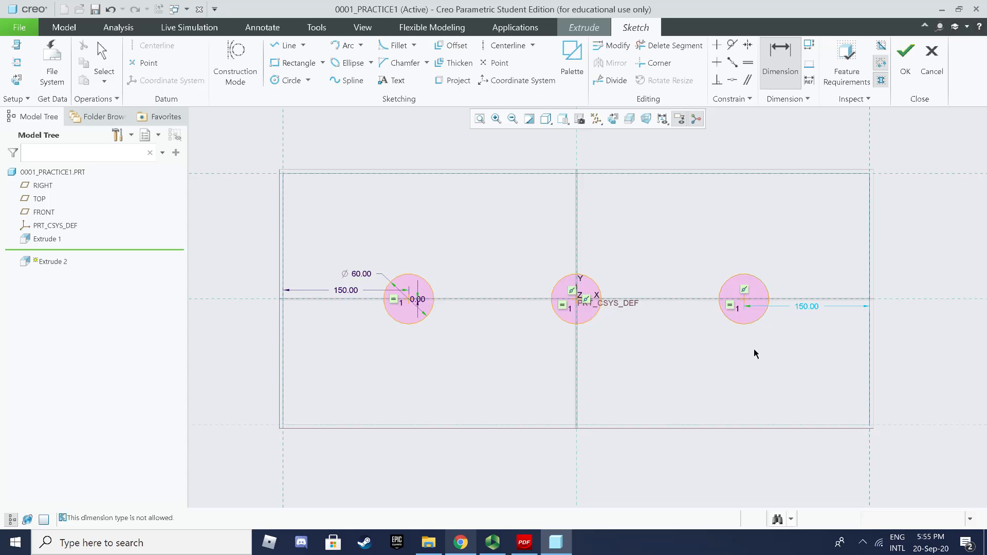
click(741, 324)
Step: Finish the hole sketch and preview the extrusion shaded in the default 3-D view
click(906, 65)
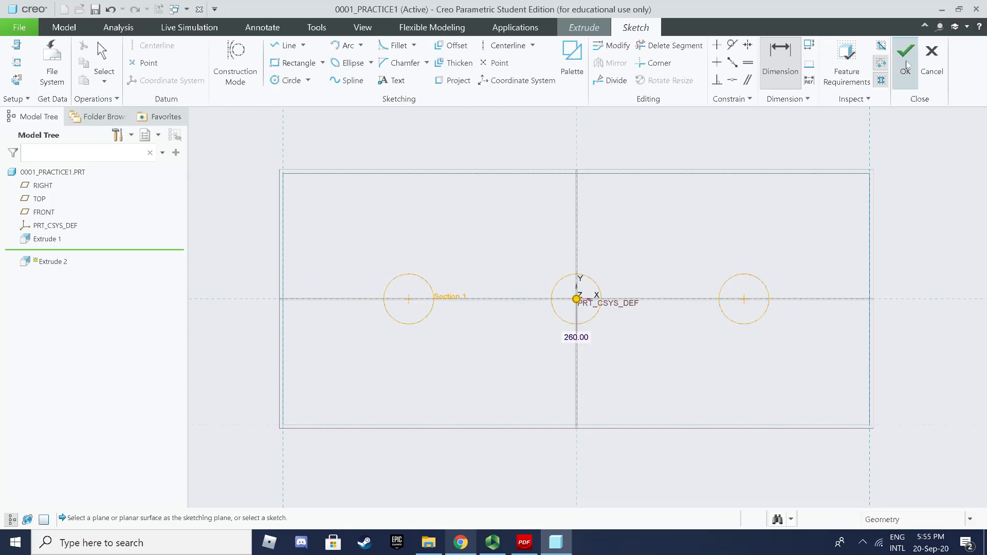
click(563, 119)
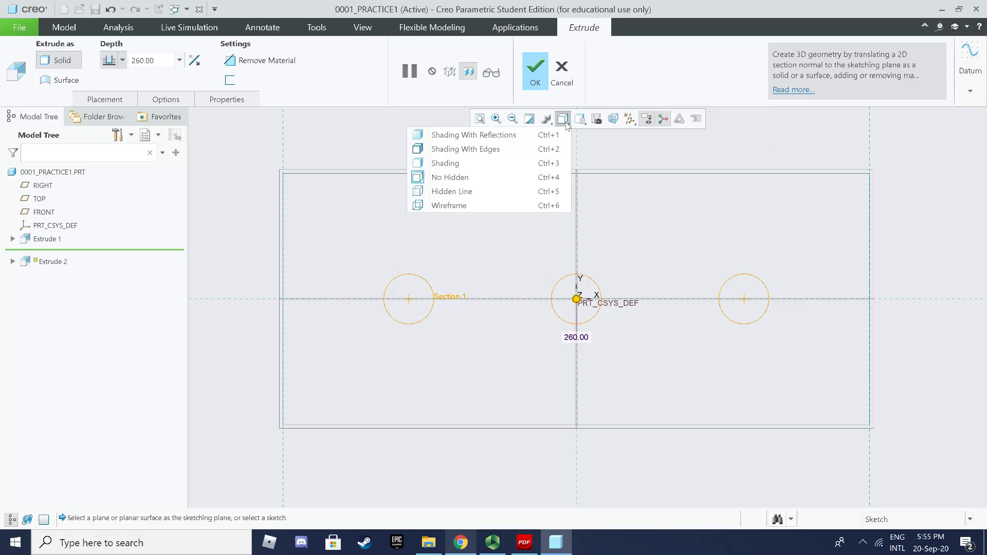
click(520, 161)
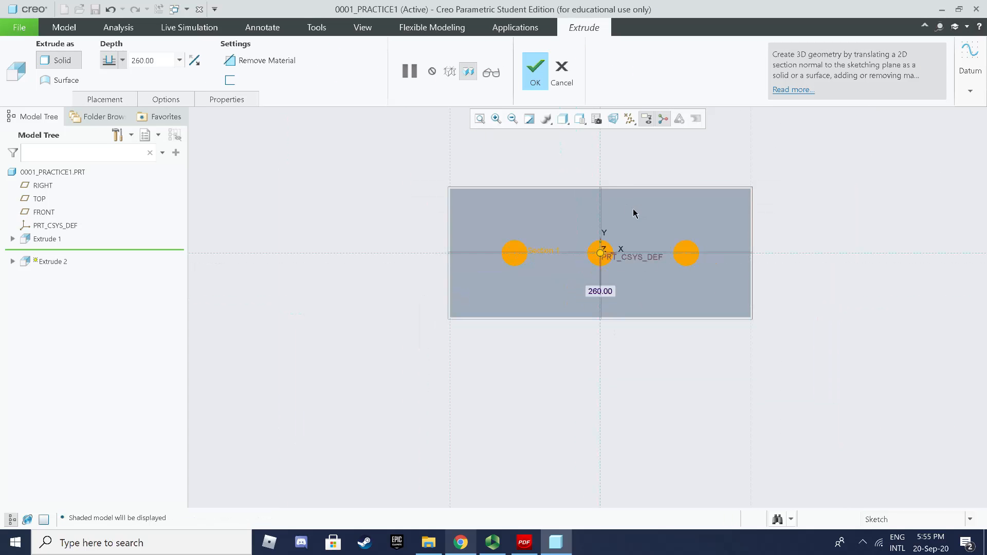
key(ctrl+d)
scroll(576, 209, up, 3)
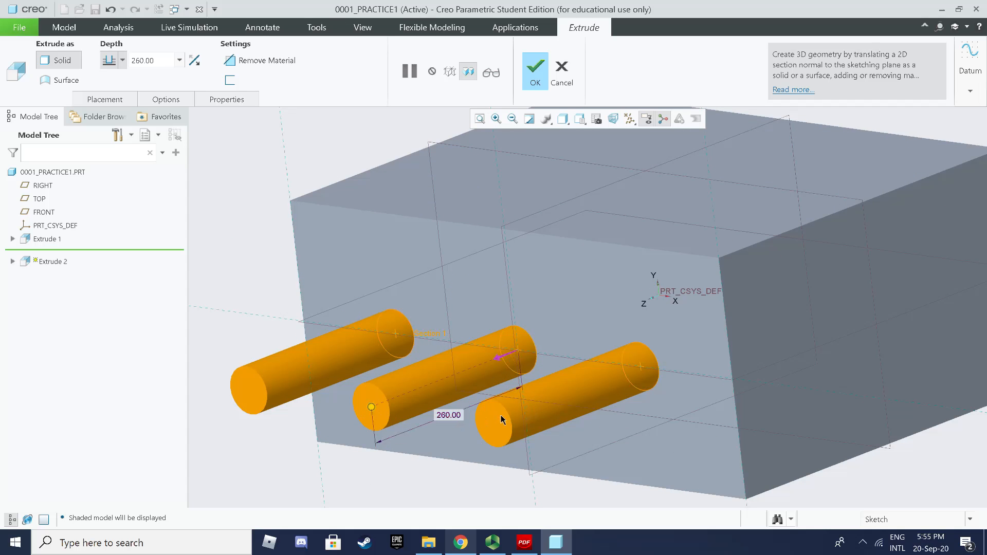
Step: Make the extrusion remove material at a depth of 500, cutting three holes
mouse_move(450, 417)
click(500, 361)
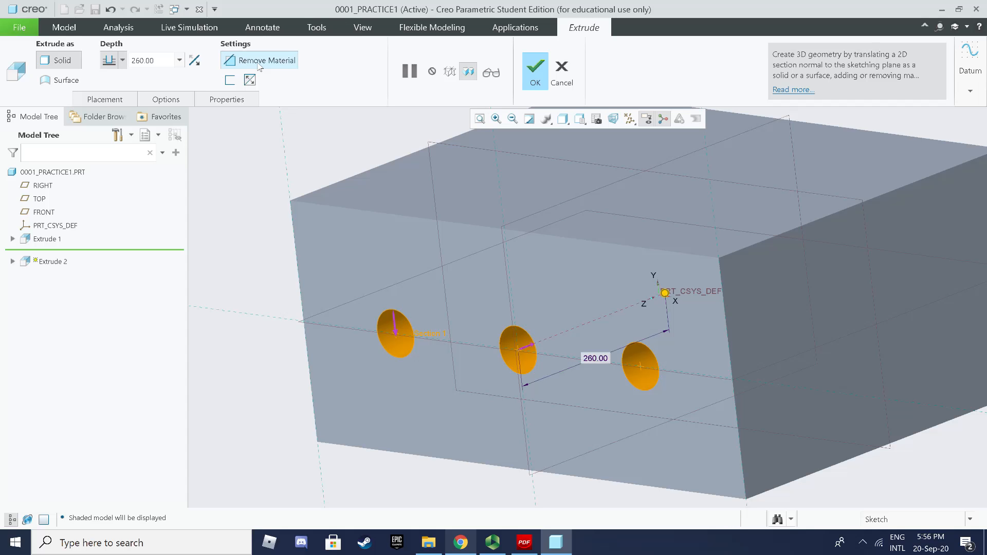
middle_drag(416, 301, 452, 290)
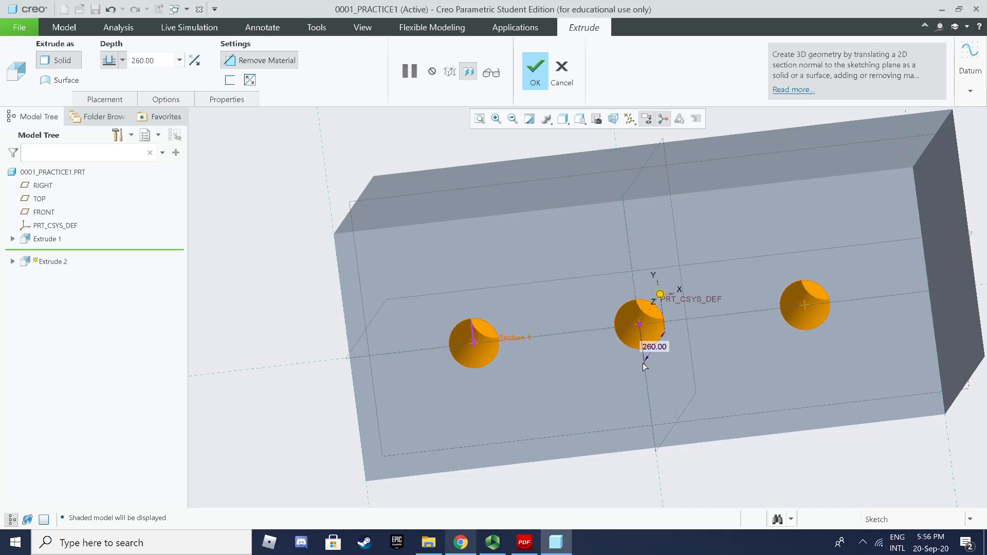
scroll(620, 365, up, 2)
double_click(653, 348)
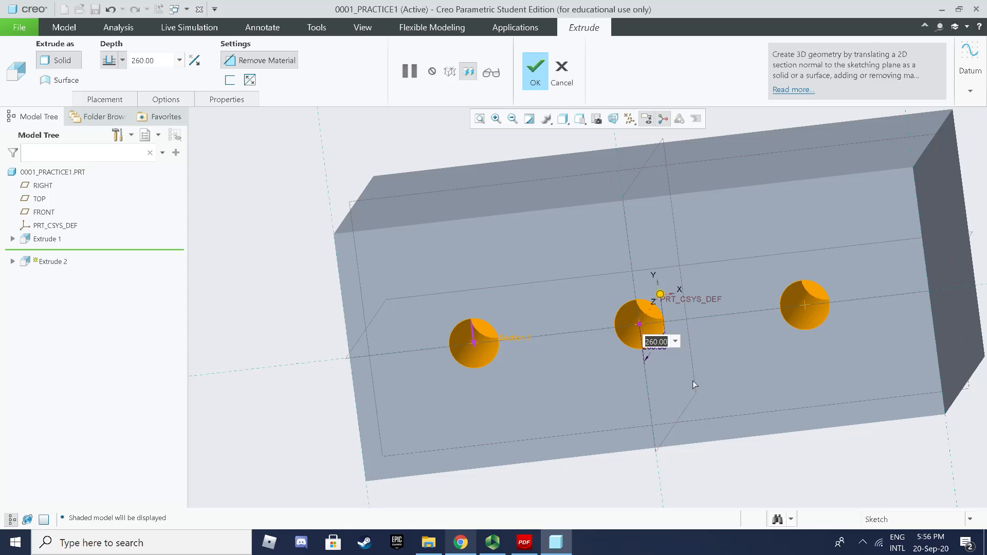
text(500)
key(Return)
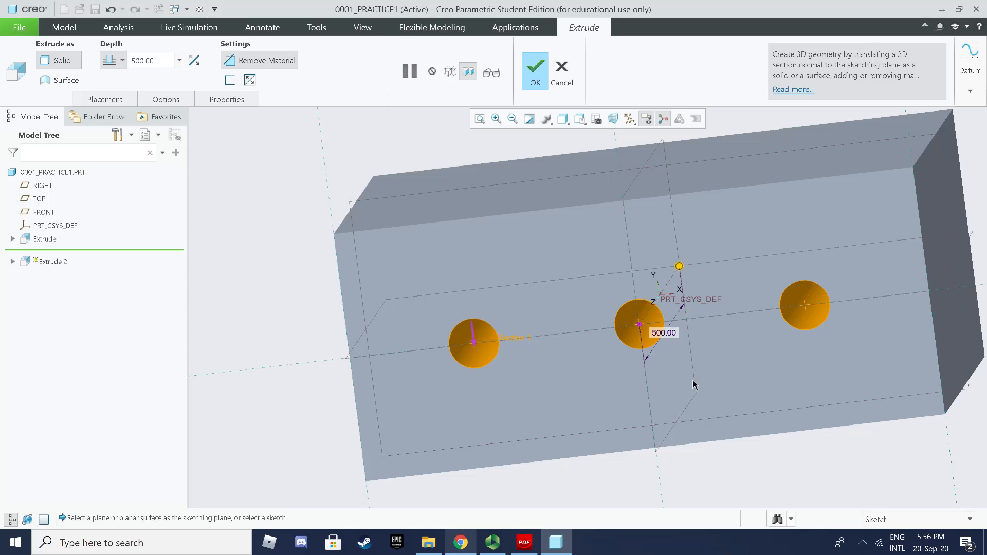
mouse_move(690, 383)
middle_down()
mouse_move(674, 369)
mouse_move(684, 362)
mouse_move(680, 371)
middle_up()
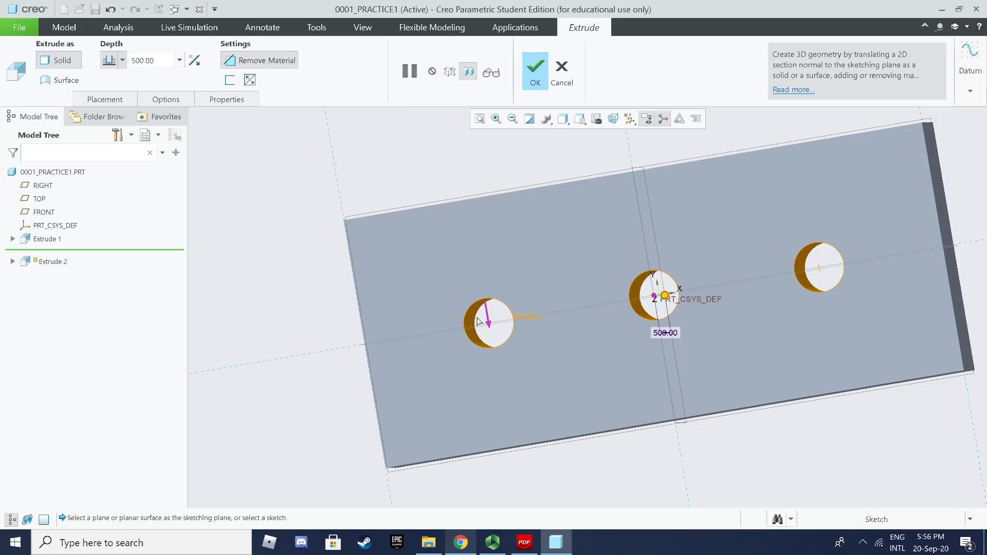
Step: Inspect the cut from the RIGHT view, then return to the default orientation
click(579, 119)
click(540, 203)
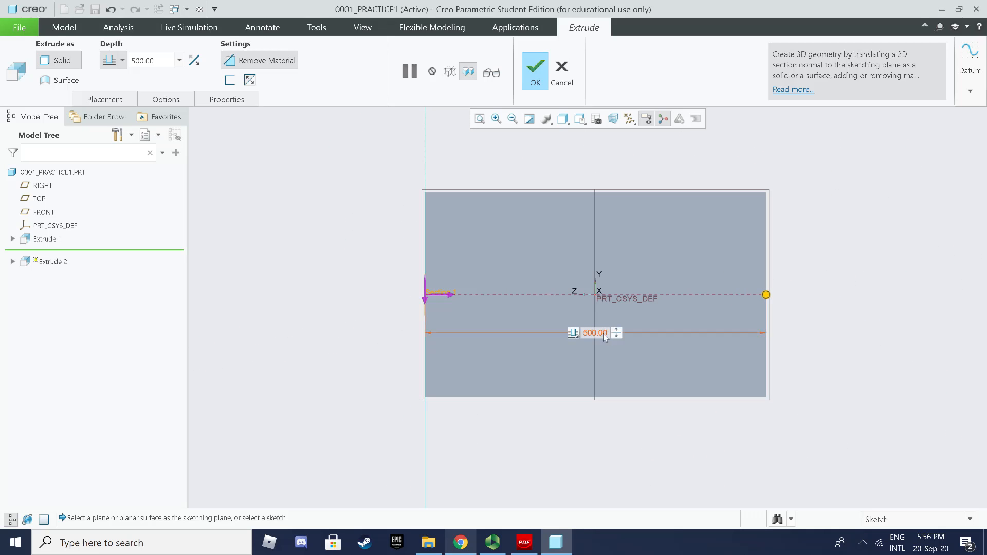
scroll(606, 336, up, 3)
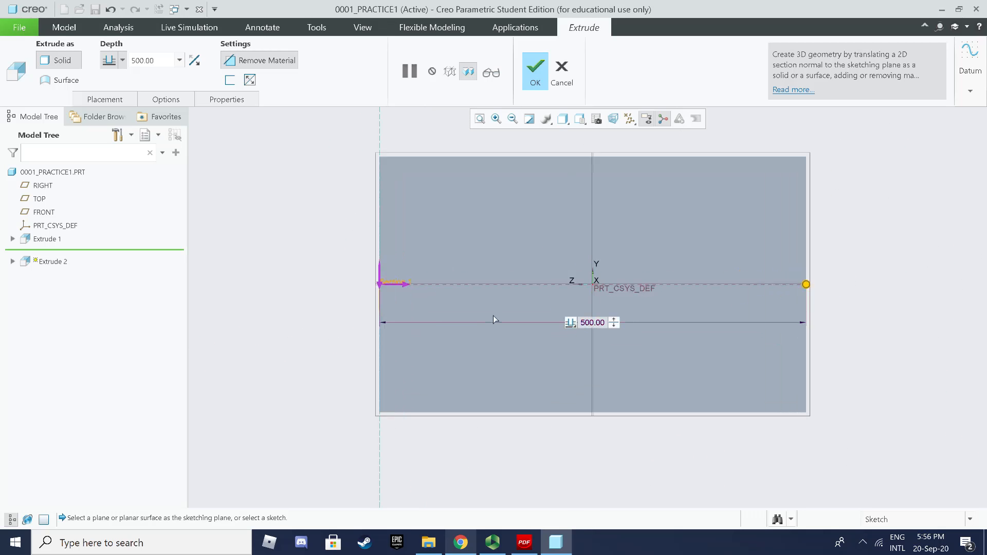
key(ctrl+d)
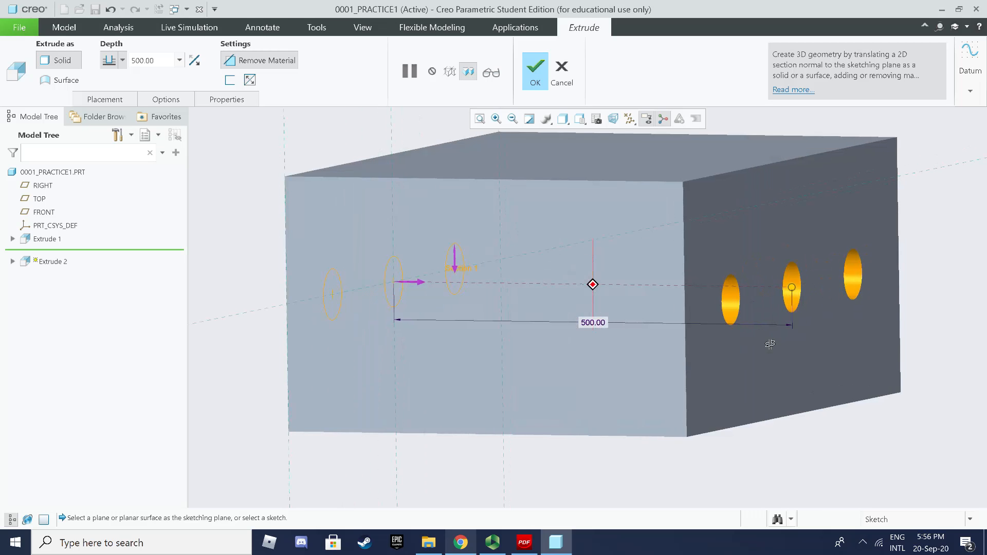
Step: Try a 499 depth, set it back to 500, and finish the Extrude 2 cut
double_click(602, 323)
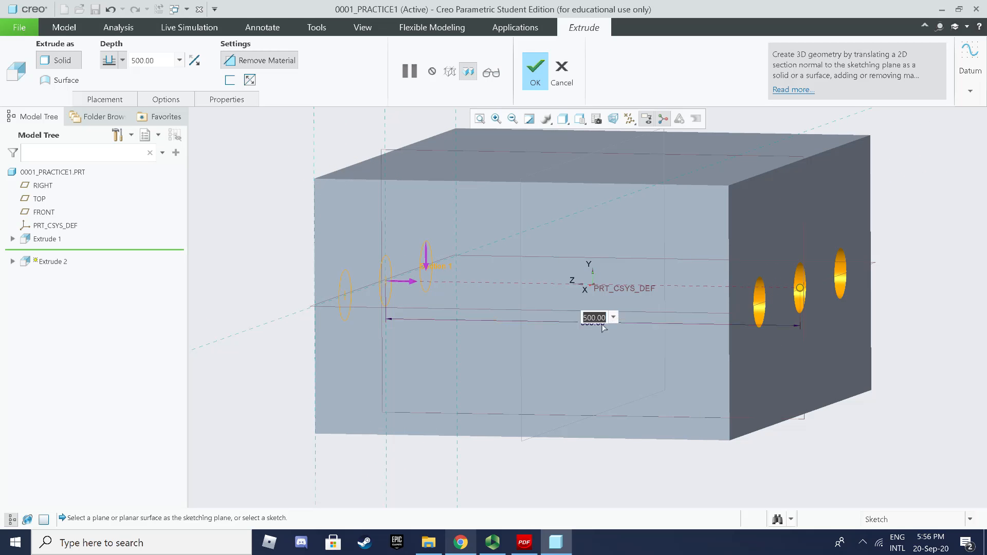
text(499)
key(Return)
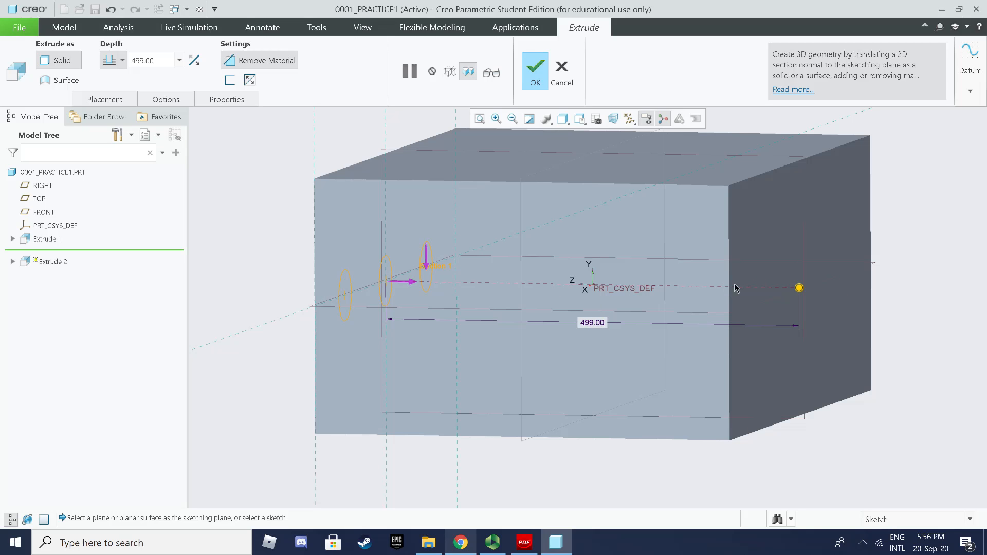
mouse_move(728, 282)
middle_down()
mouse_move(747, 282)
mouse_move(733, 286)
middle_up()
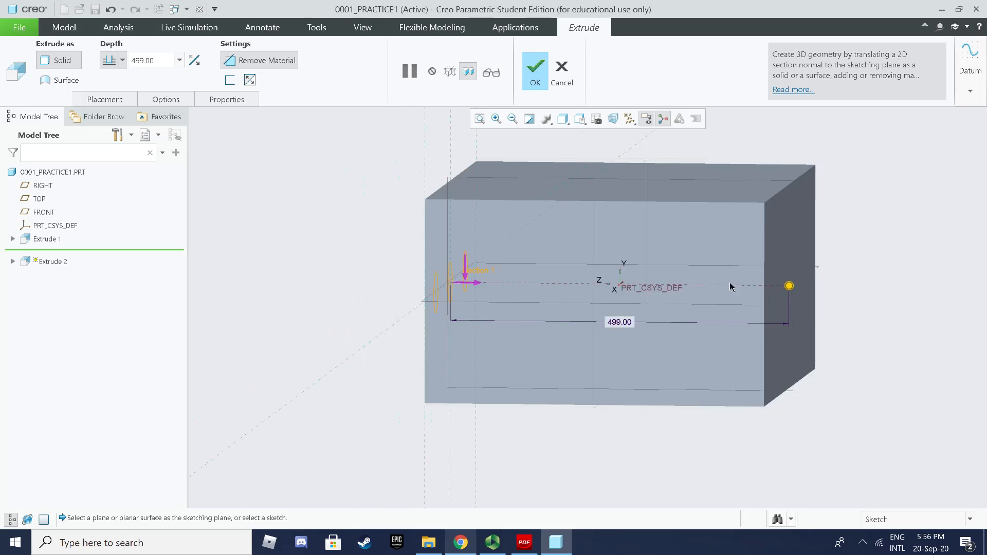
double_click(627, 328)
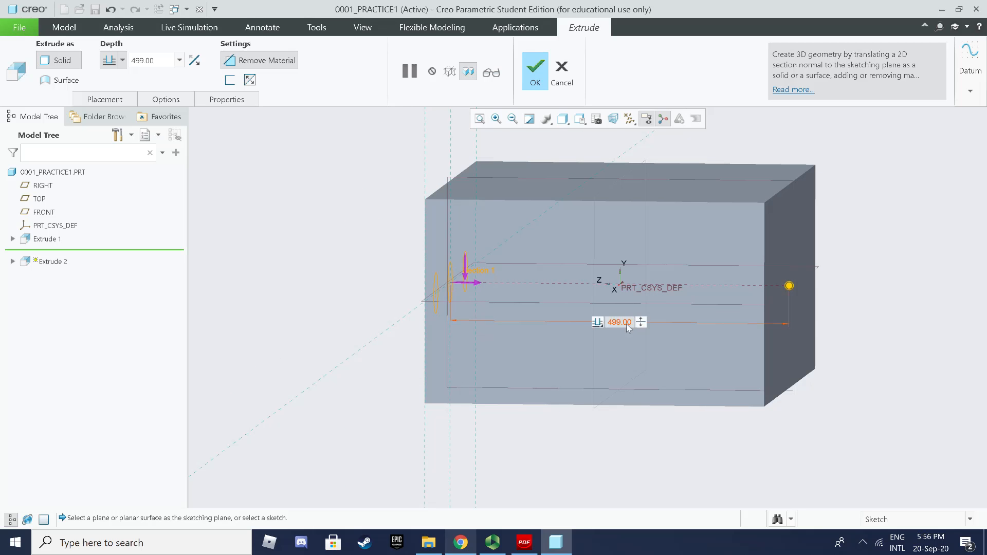
text(50)
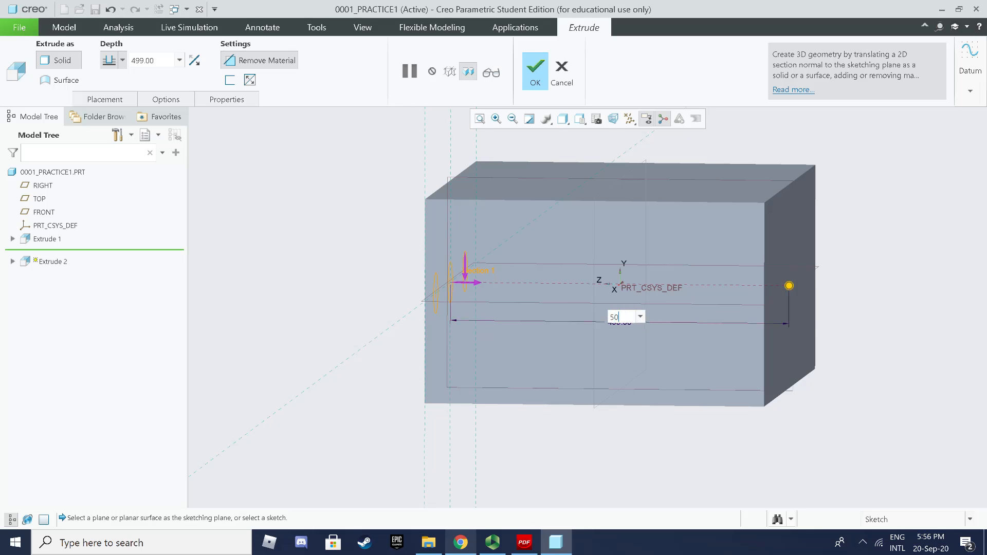
text(0)
key(Return)
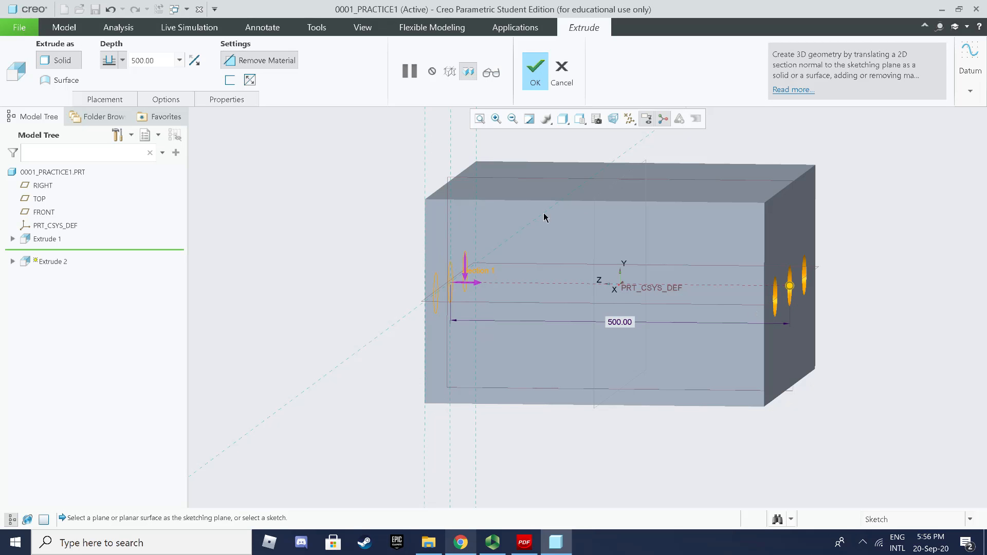
click(539, 85)
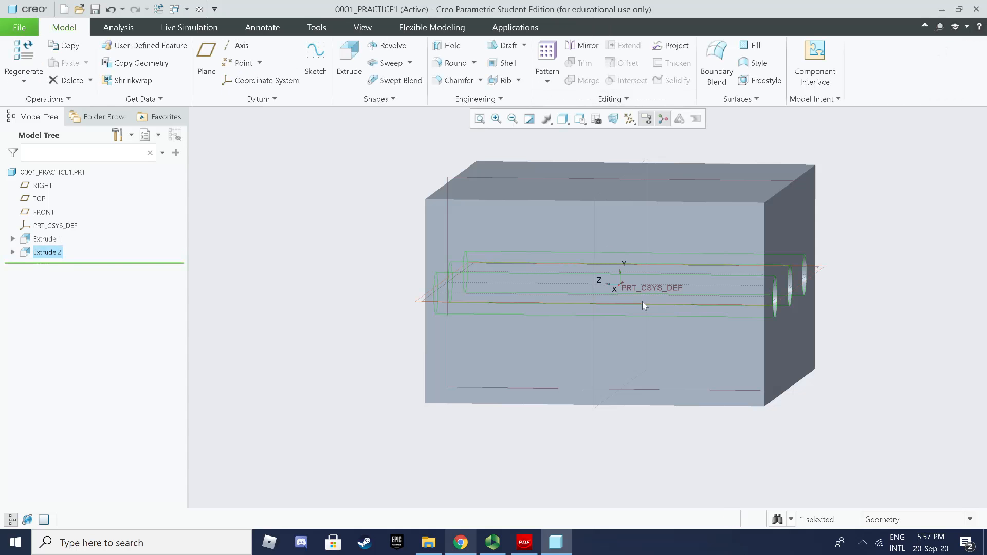
Step: Orbit to the block's top face, clear the selection, and start a new extrude
middle_drag(642, 301, 557, 316)
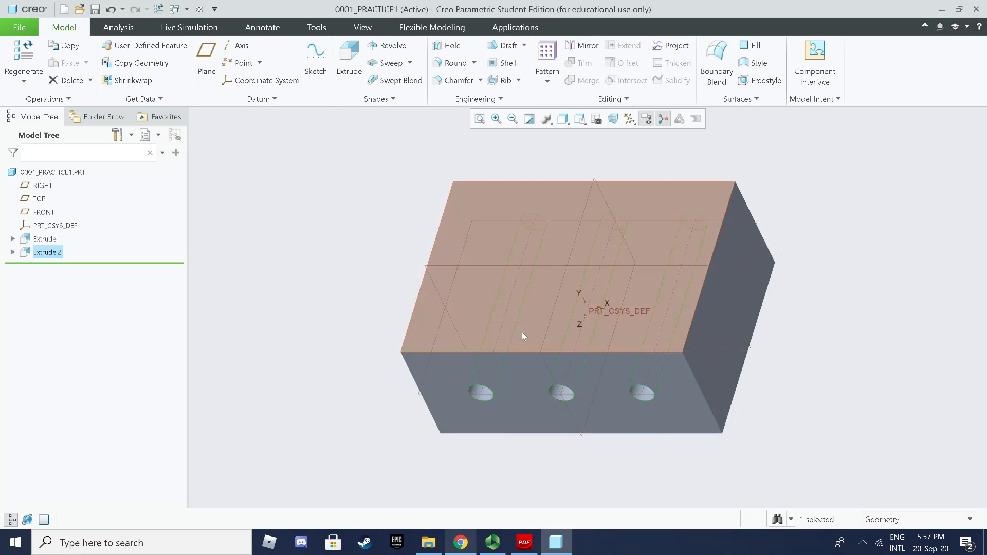
click(835, 266)
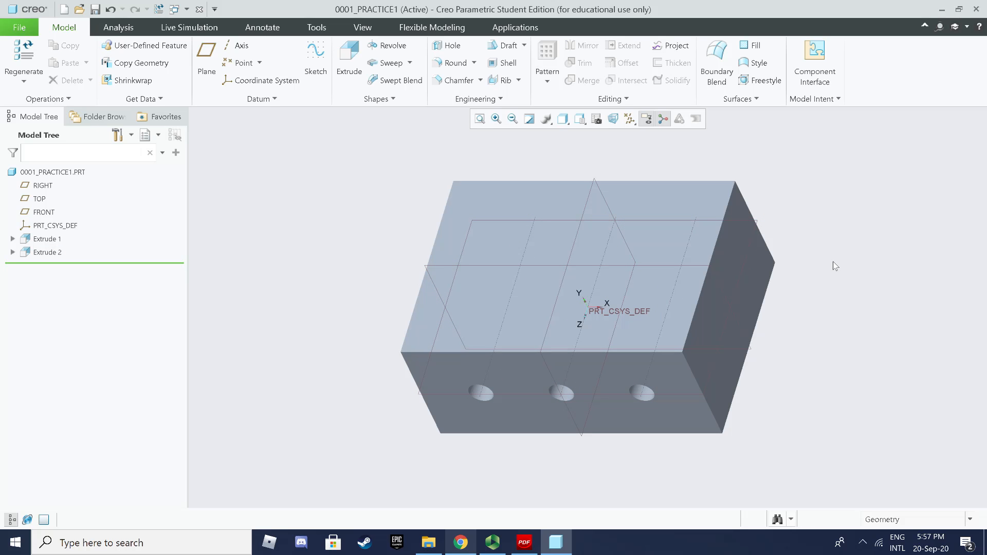
click(349, 67)
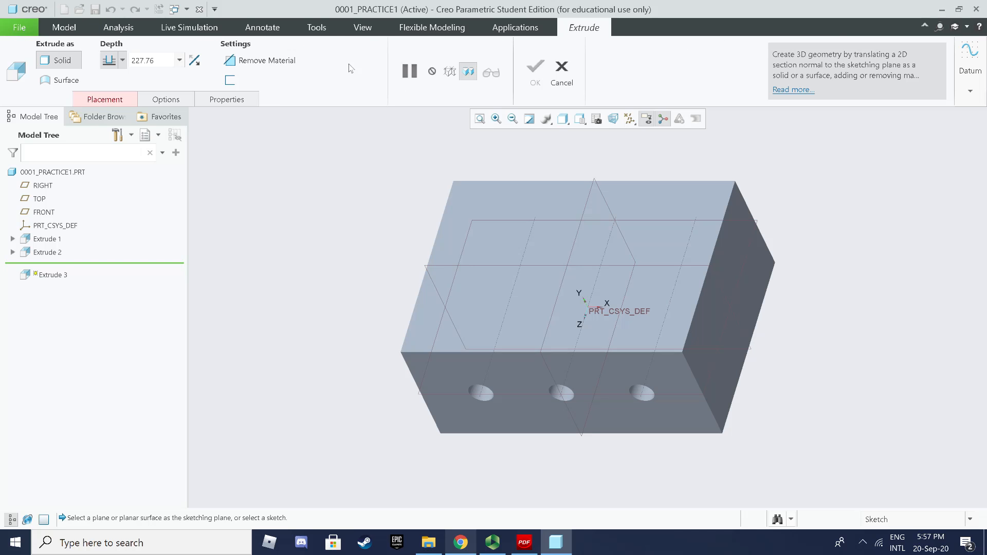
Step: Sketch on the block's top face, viewed flat with No Hidden display
click(518, 226)
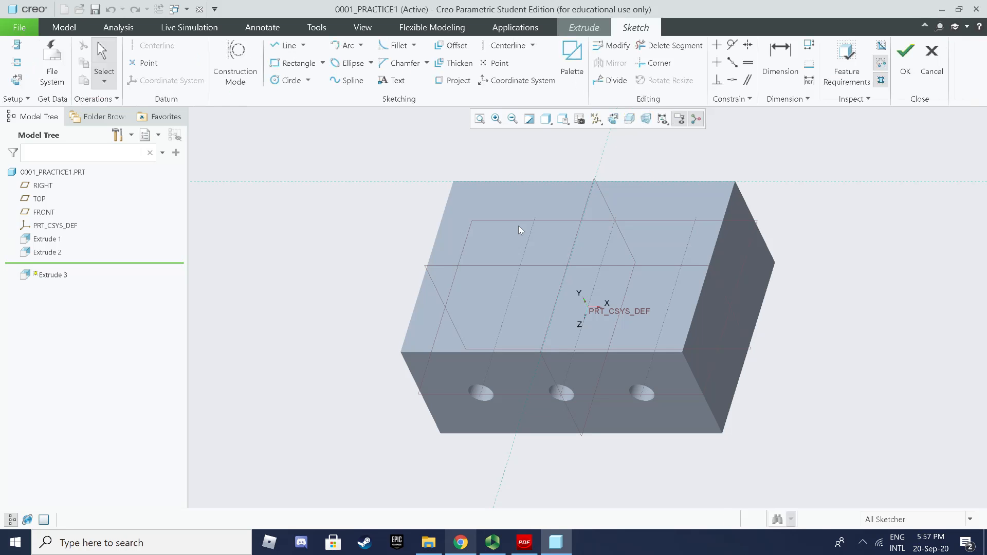
click(17, 82)
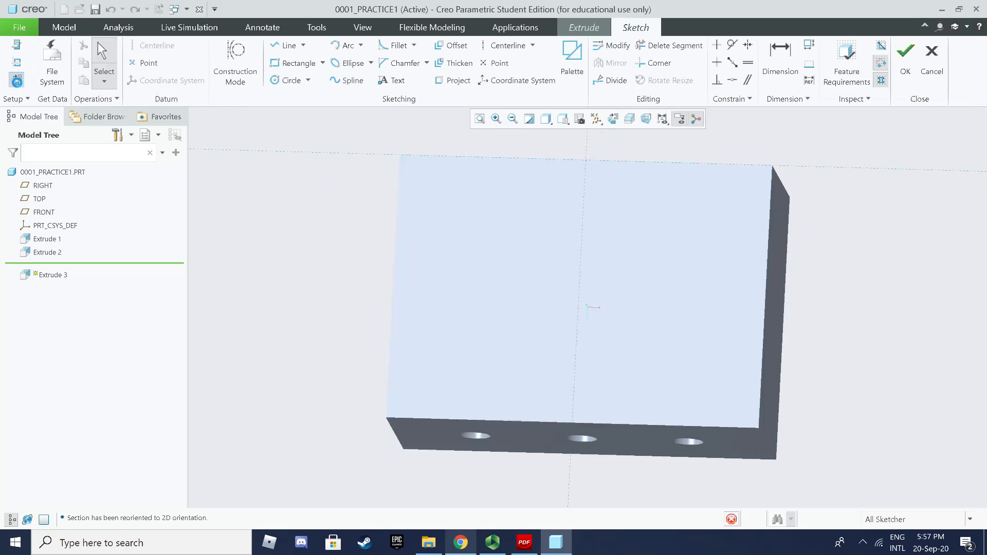
click(549, 123)
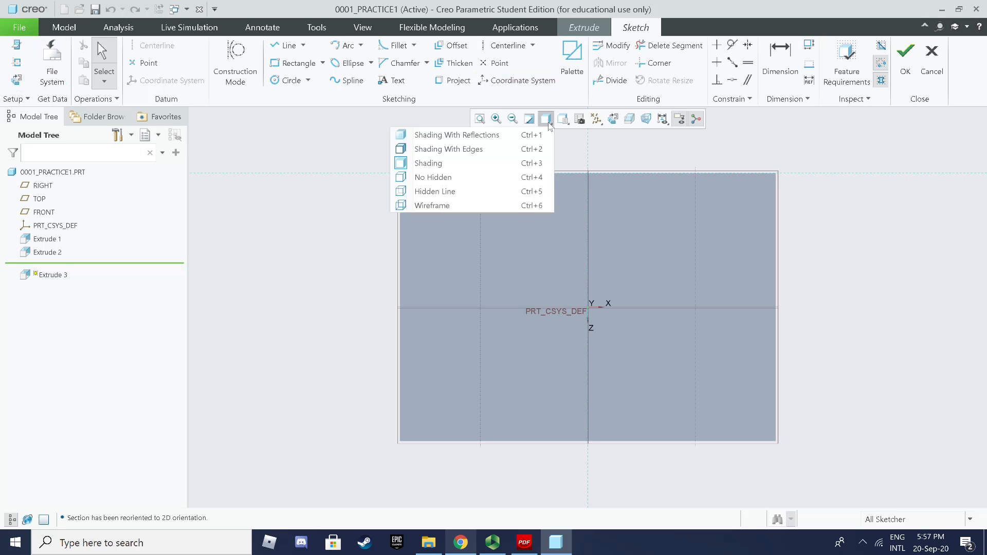
click(467, 177)
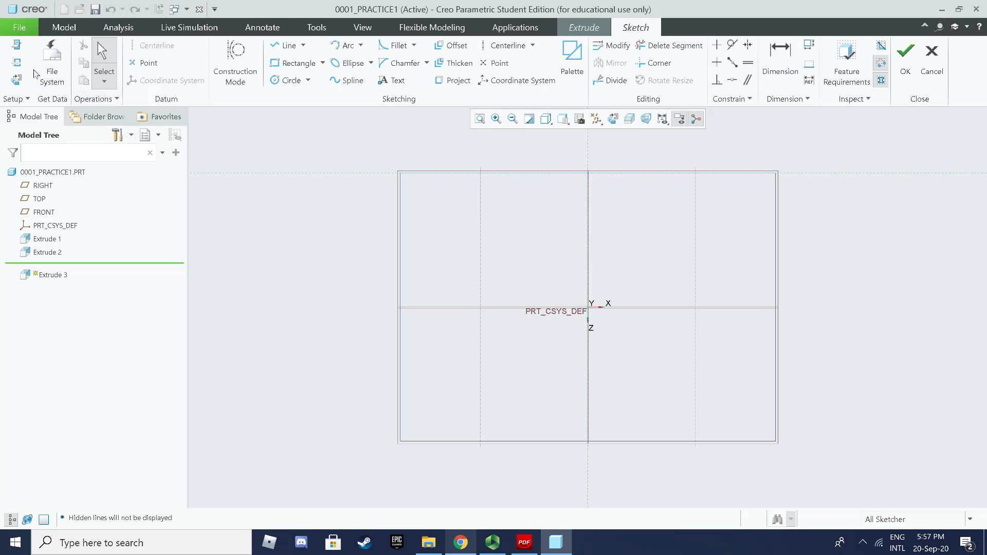
Step: Add the face's left, right and bottom edges as sketch references
click(18, 64)
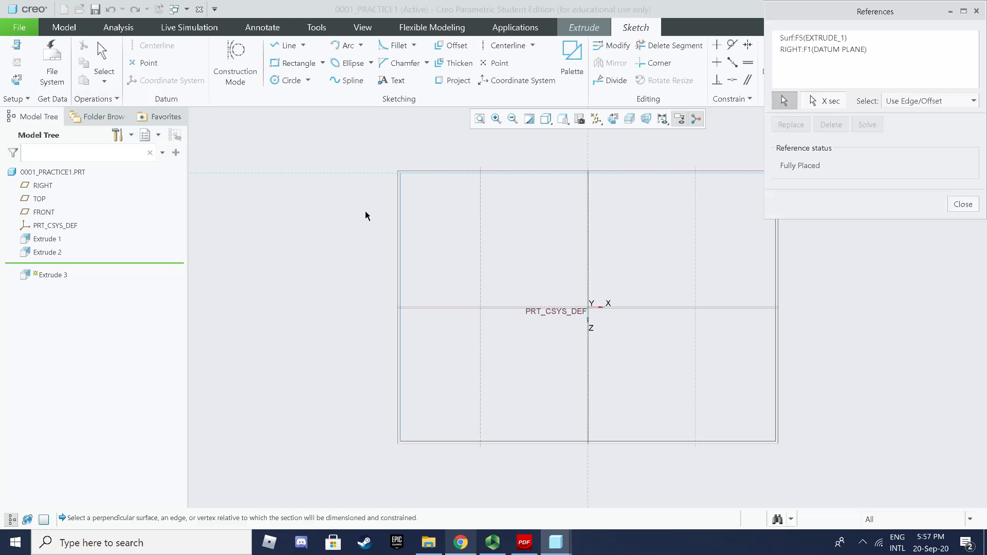
click(400, 216)
click(775, 401)
click(670, 441)
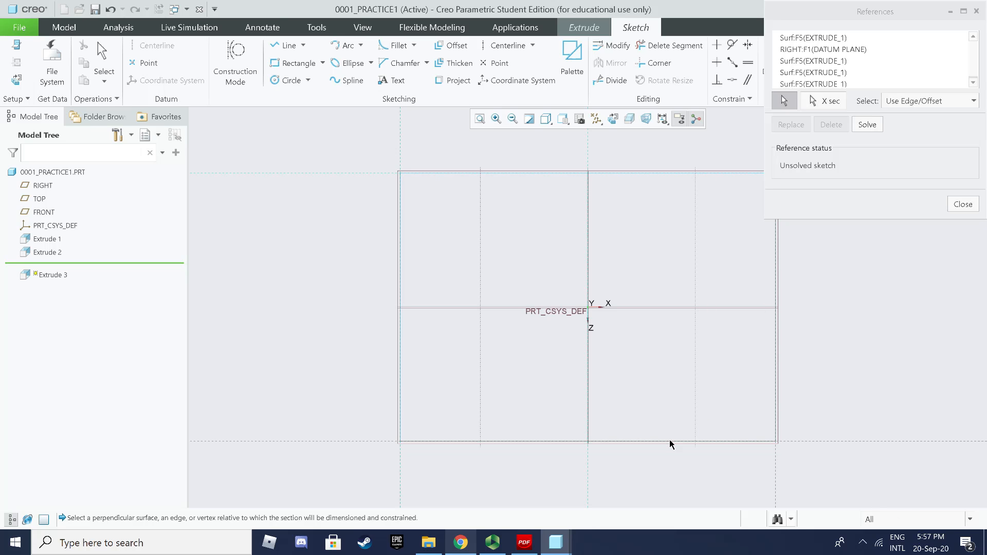
click(960, 205)
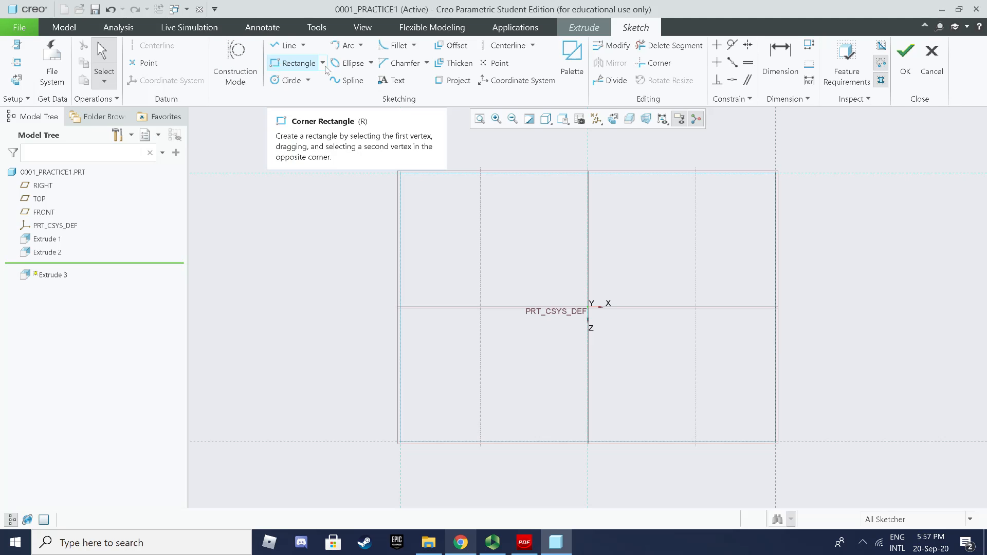
Step: Place a 3-Sided Triangle from the Sketcher Palette near the upper-left corner, scaled to 40
click(578, 55)
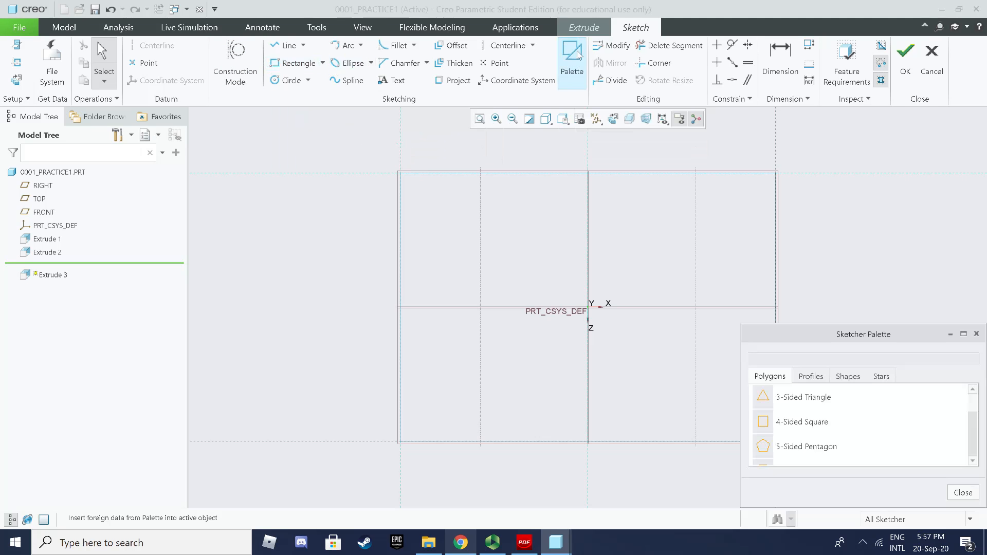
click(803, 398)
drag(763, 397, 588, 278)
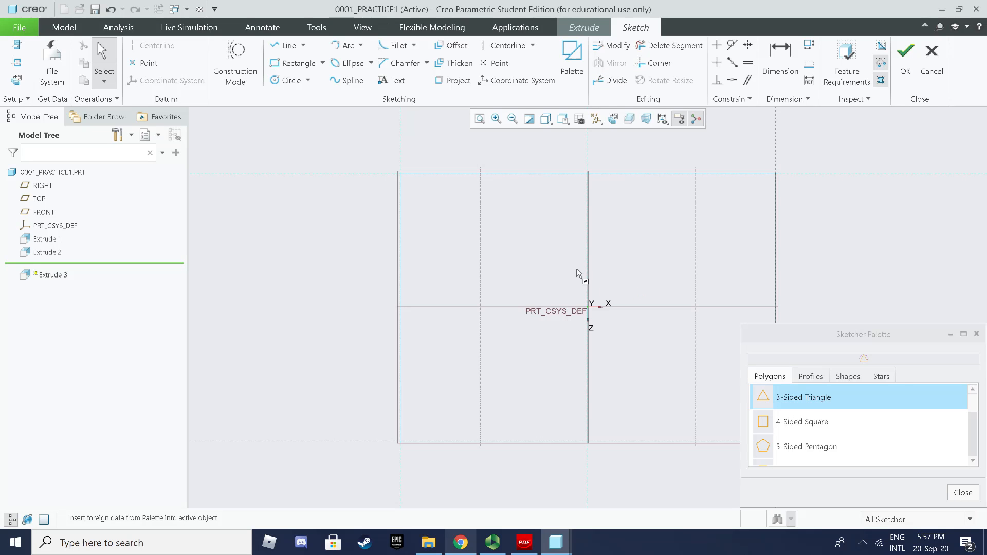
drag(536, 247, 431, 209)
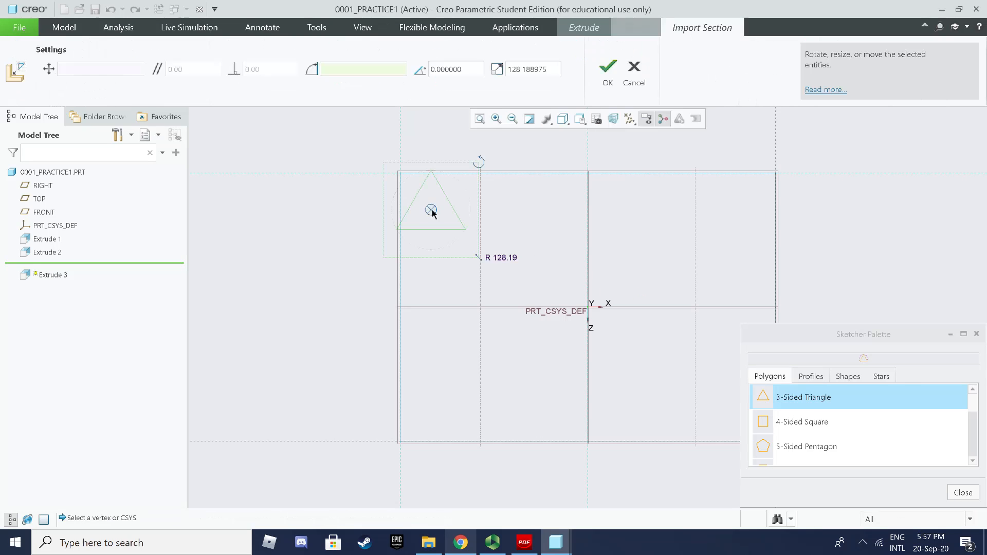
click(964, 495)
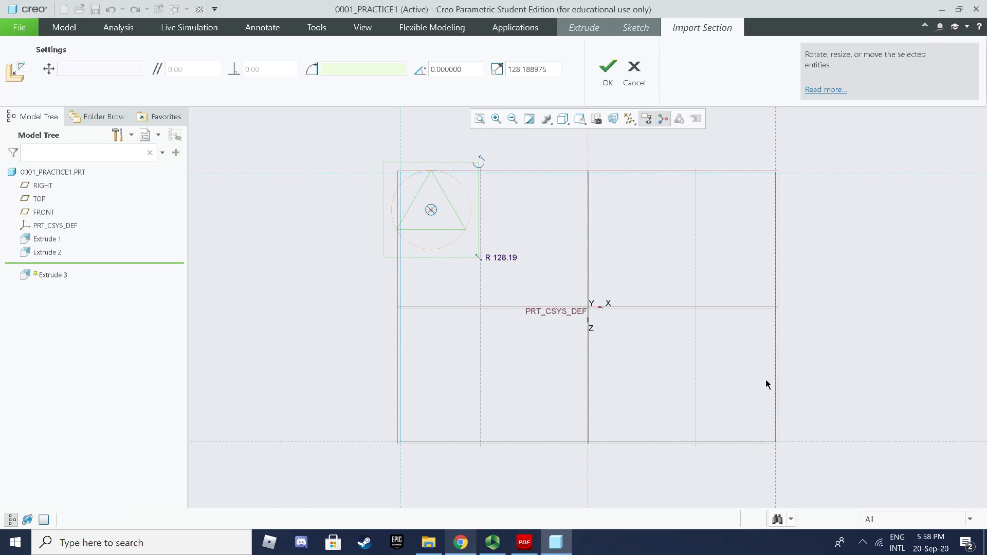
drag(439, 221, 445, 224)
scroll(457, 178, down, 1)
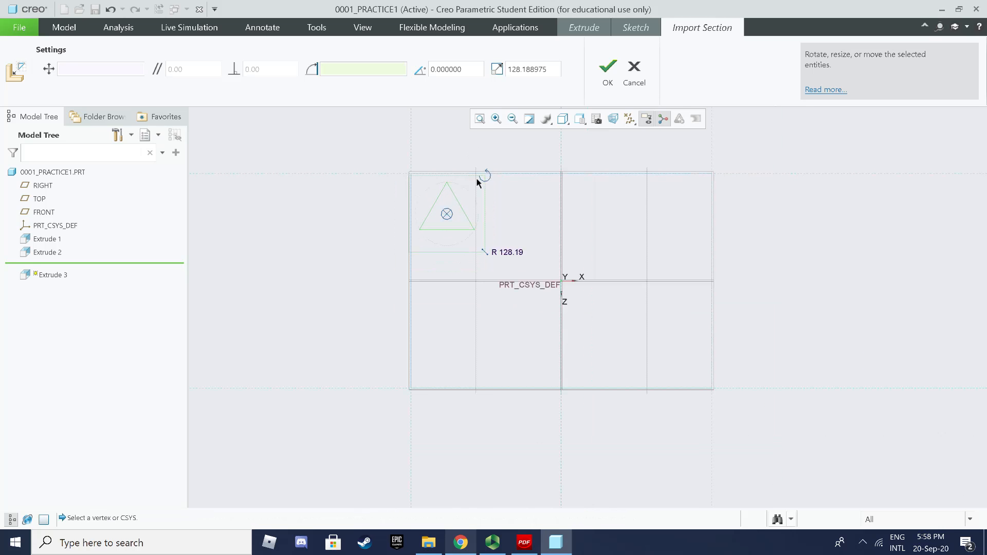
double_click(539, 70)
text(40)
key(Return)
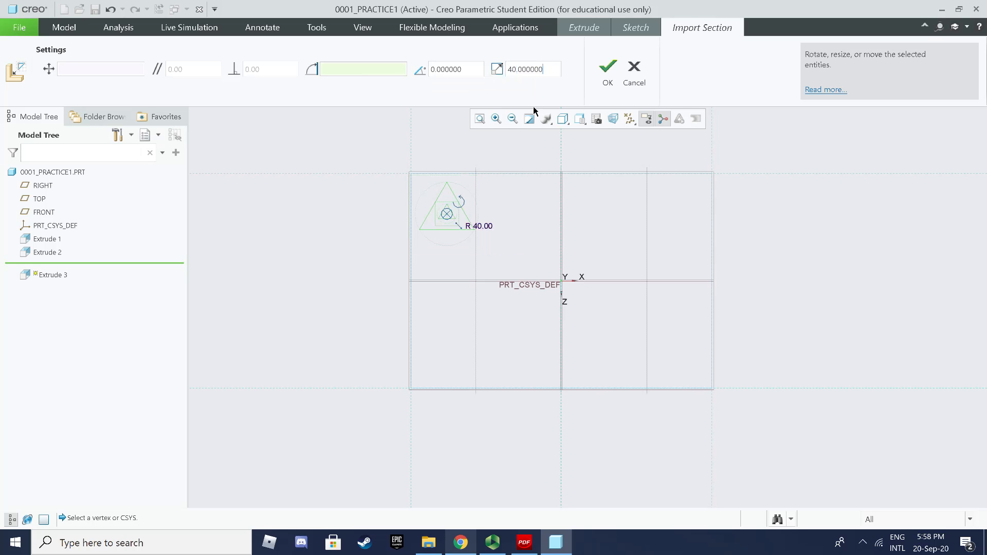
click(605, 72)
Step: Position the triangle 50 from the top edge and 50 from the left edge
scroll(421, 196, up, 3)
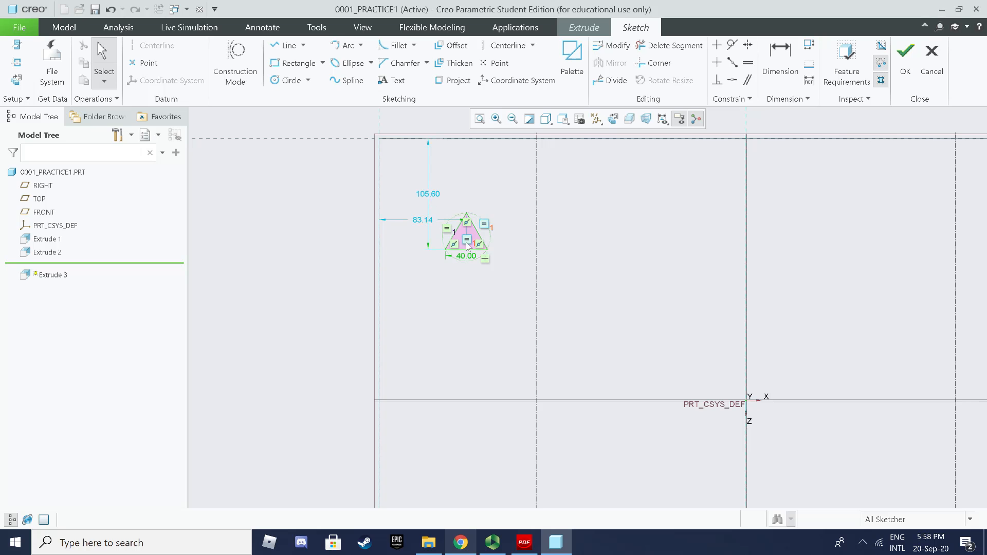
scroll(467, 246, up, 5)
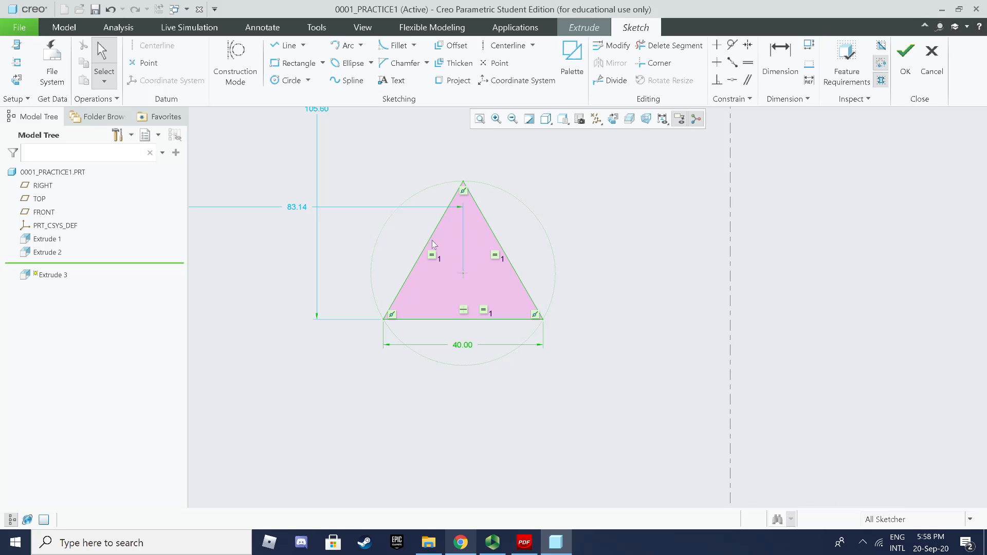
scroll(349, 242, down, 5)
double_click(328, 192)
text(100)
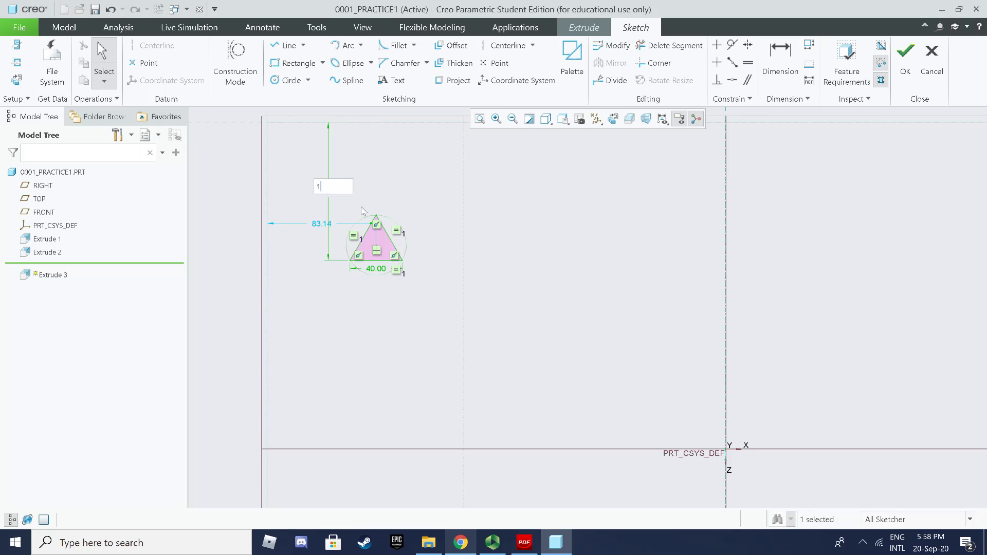
key(Return)
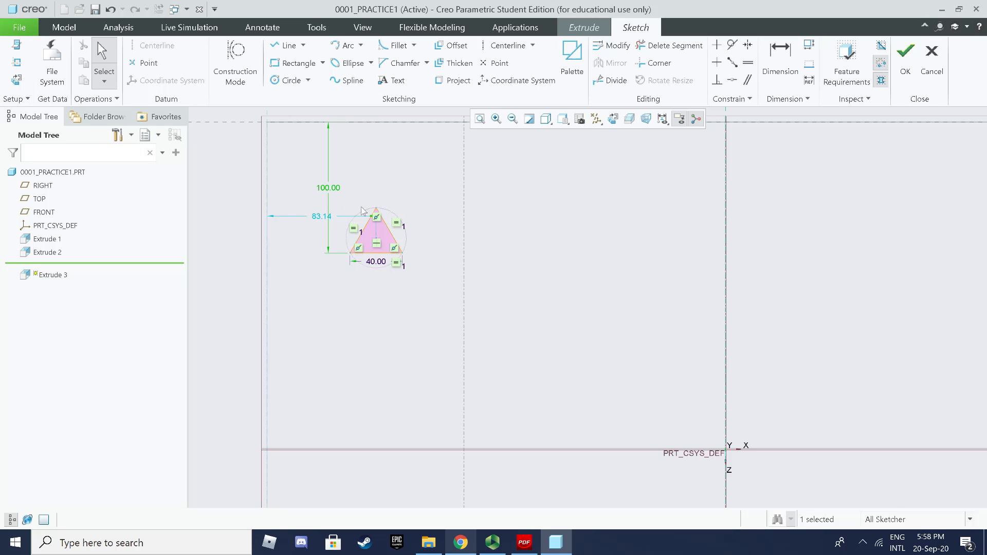
double_click(322, 216)
text(10)
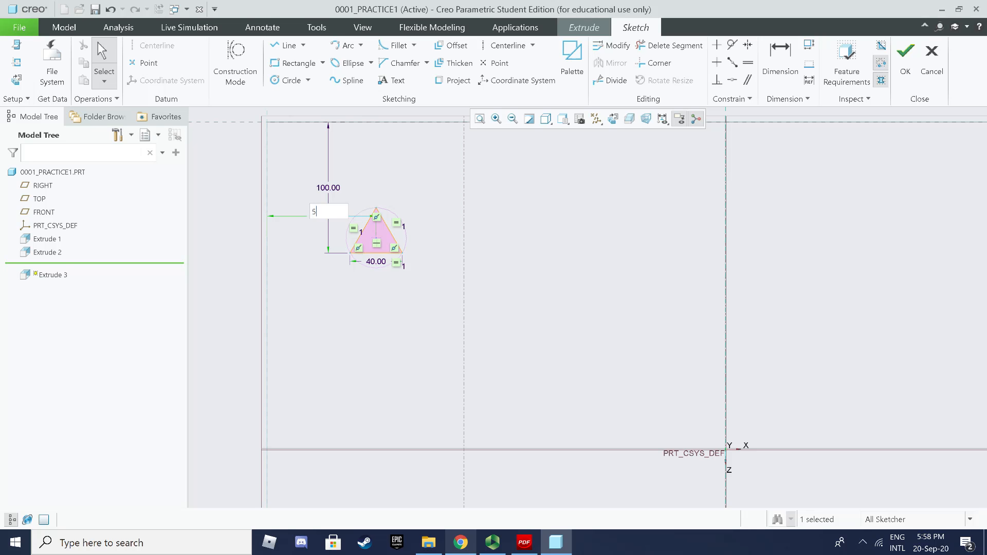
text(50)
key(Return)
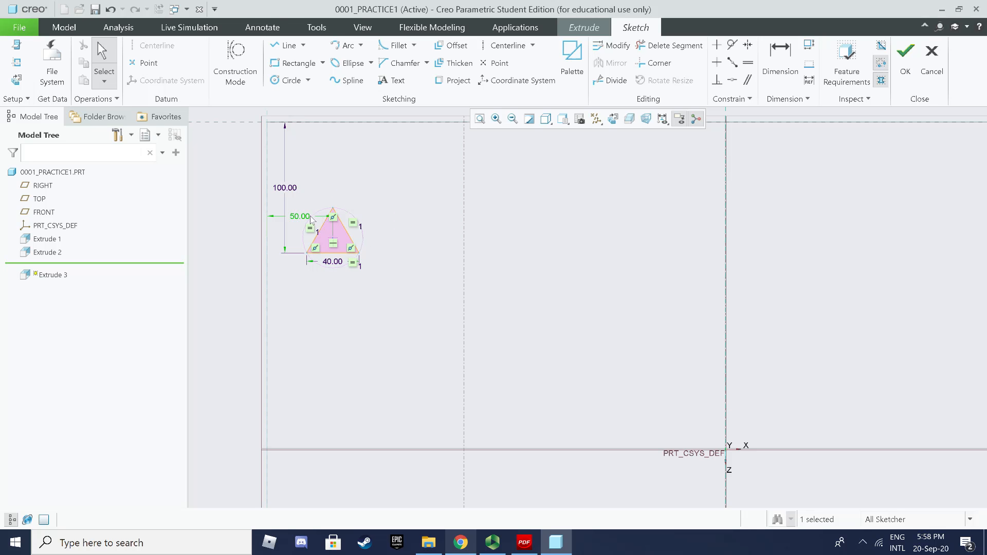
double_click(289, 187)
text(50)
key(Return)
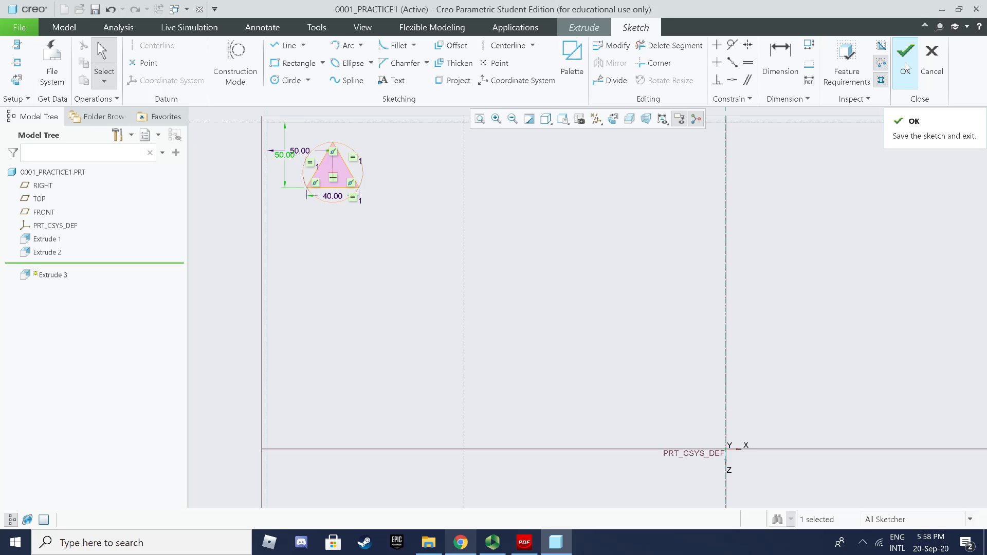
Step: Finish the triangle sketch, show it shaded, and extrude the boss 10 high
click(906, 66)
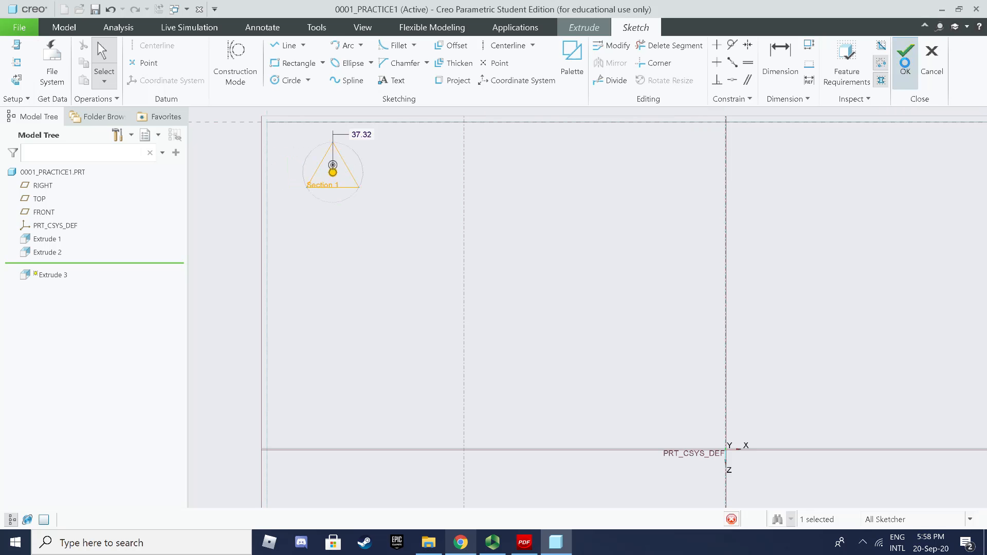
click(580, 118)
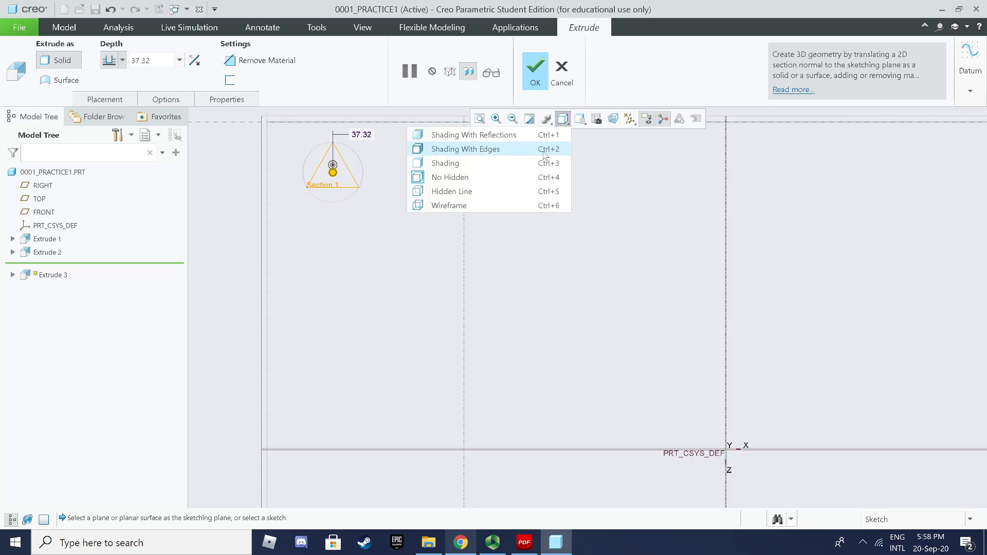
click(518, 161)
middle_drag(511, 176, 463, 159)
scroll(484, 142, down, 4)
scroll(464, 183, up, 3)
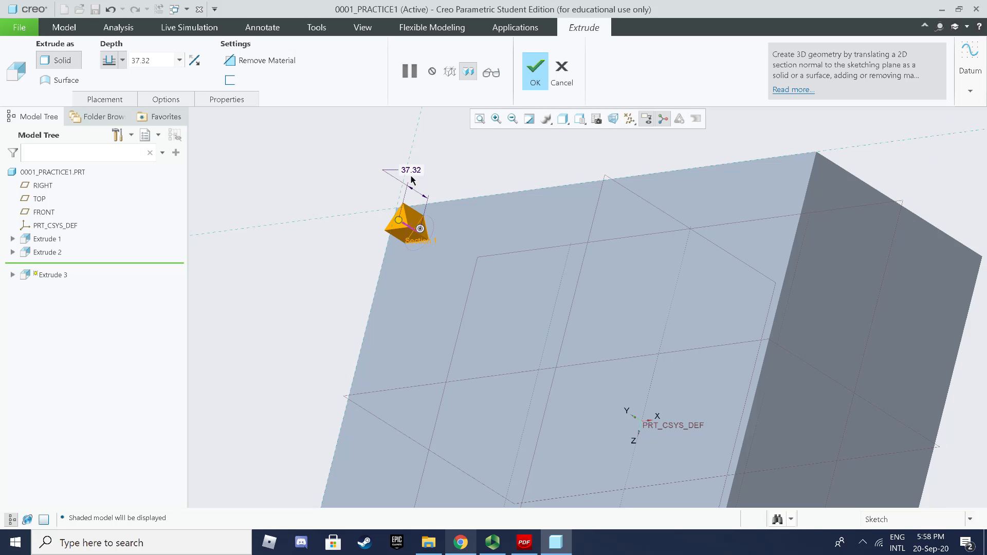
double_click(411, 170)
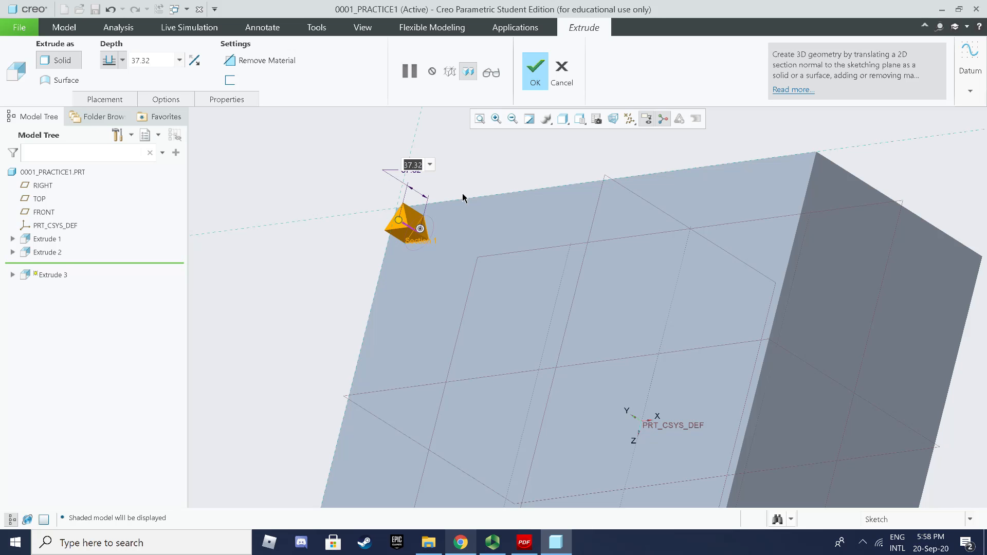
text(10)
key(Return)
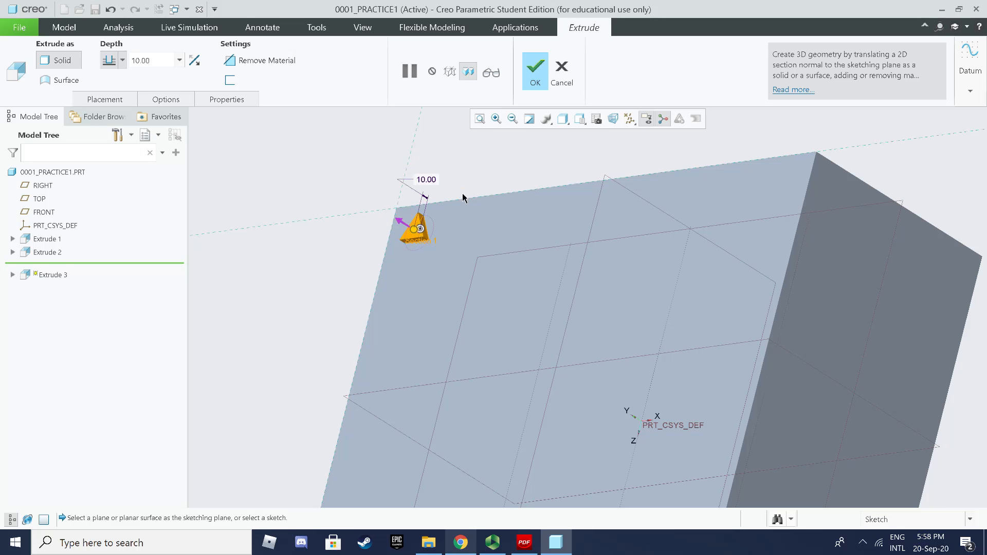
click(530, 81)
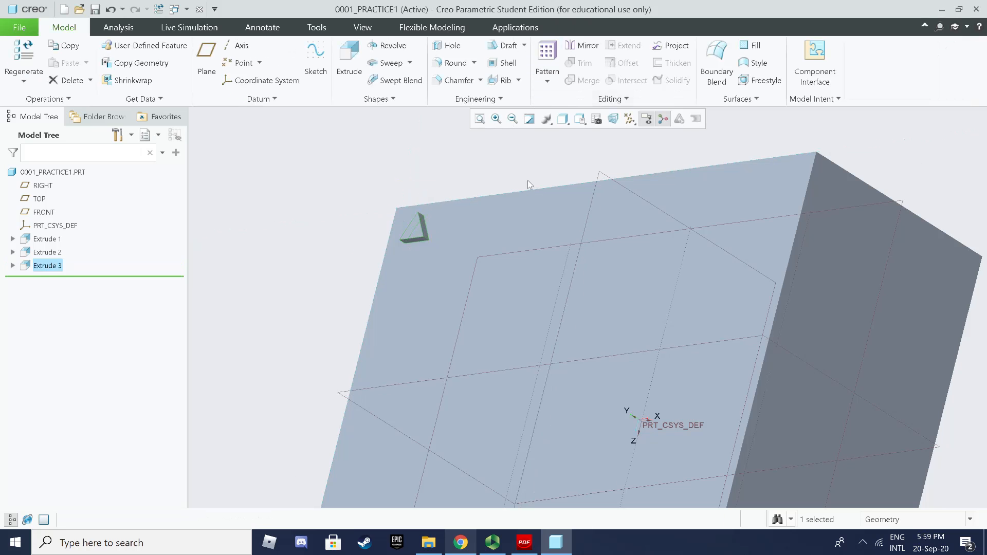
Step: Select Extrude 3 in the Model Tree and start a Pattern of it
scroll(529, 180, down, 1)
mouse_move(529, 180)
middle_down()
mouse_move(556, 186)
mouse_move(578, 159)
mouse_move(557, 178)
mouse_move(514, 175)
mouse_move(511, 189)
middle_up()
scroll(555, 187, up, 5)
scroll(637, 180, down, 2)
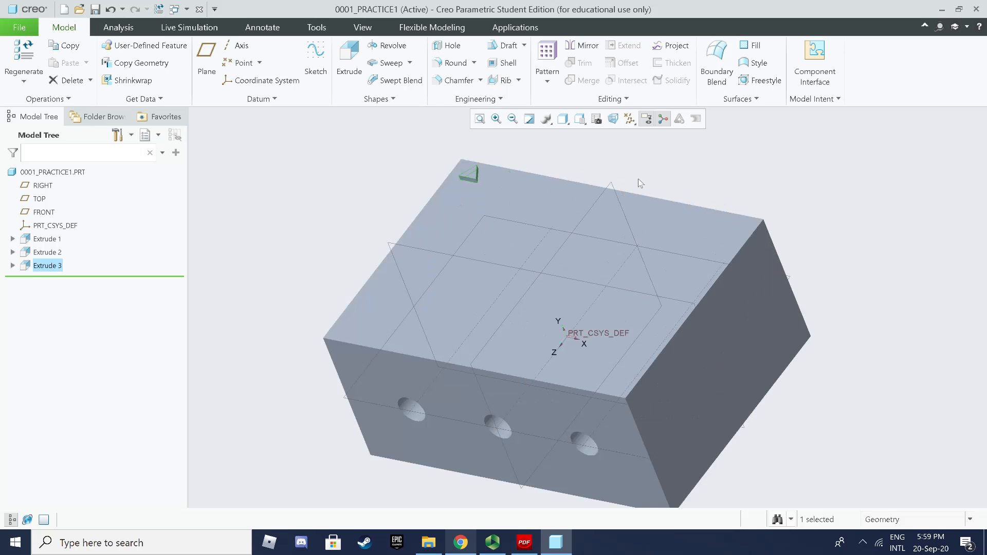
scroll(611, 185, down, 2)
click(638, 167)
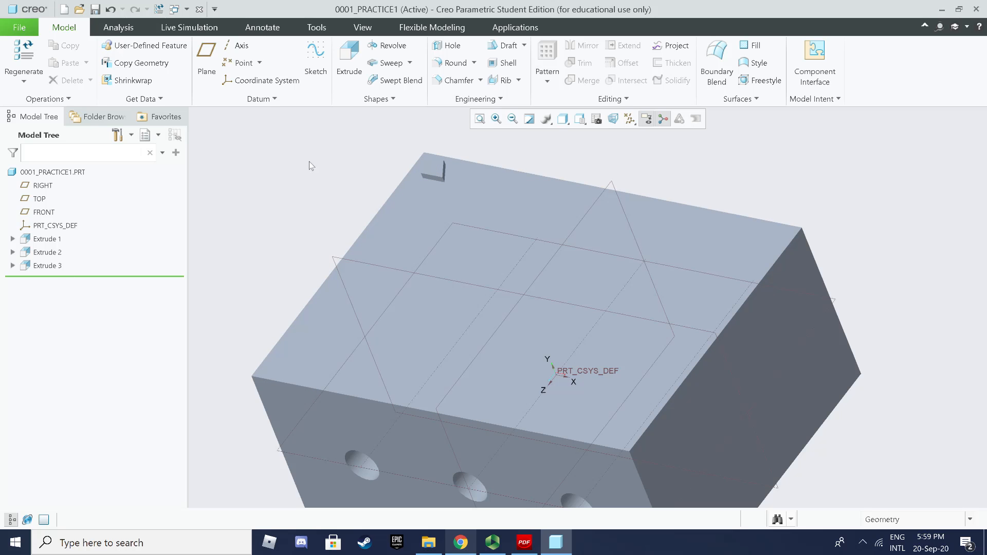
click(54, 266)
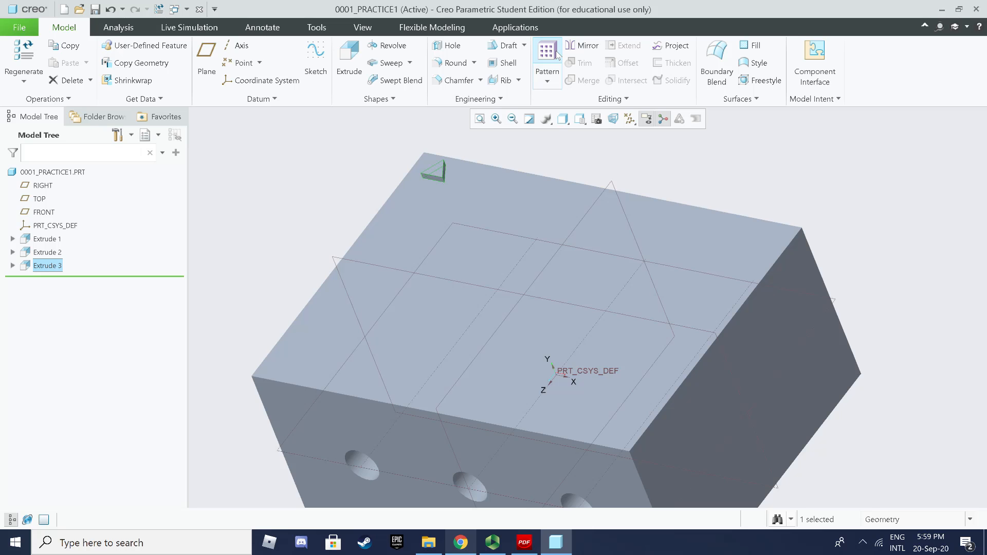
click(273, 195)
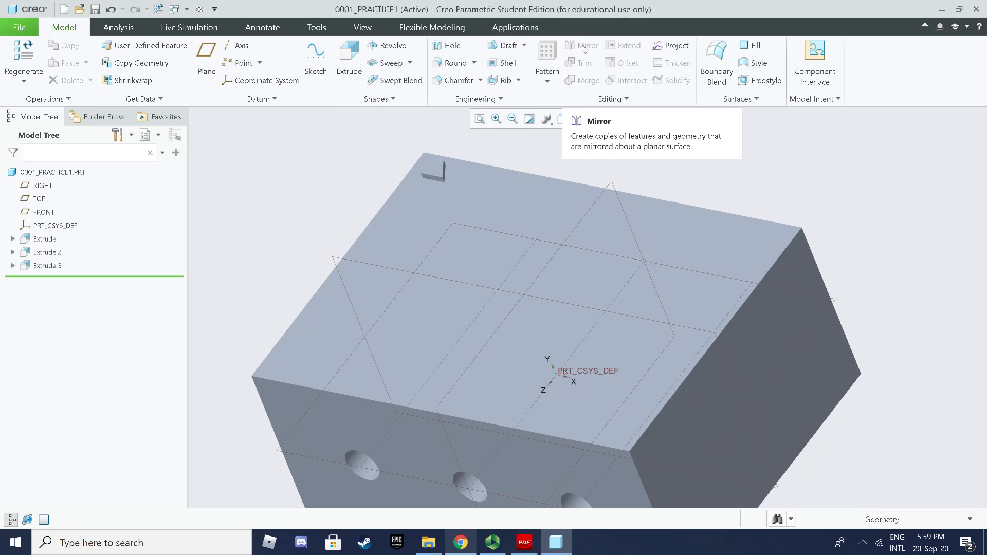
click(49, 266)
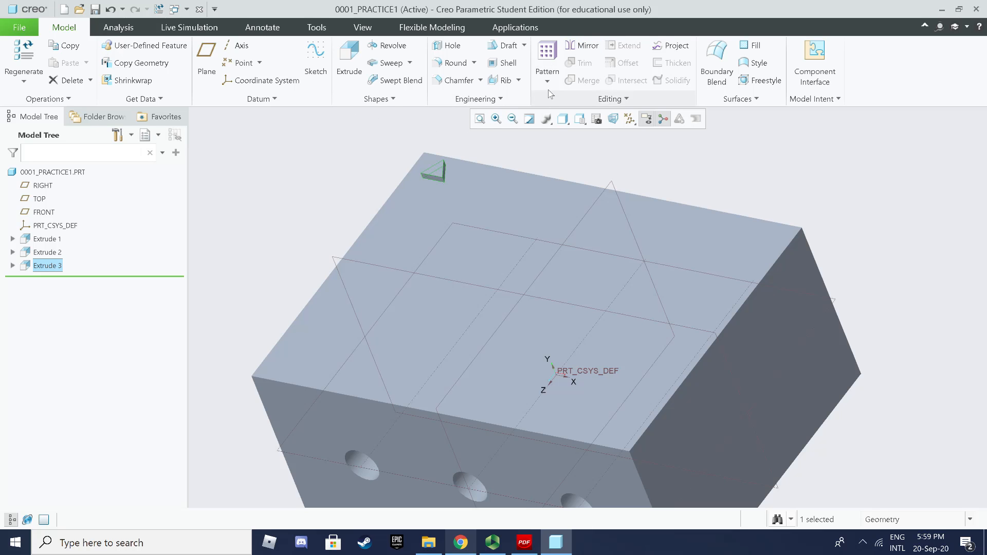
click(549, 55)
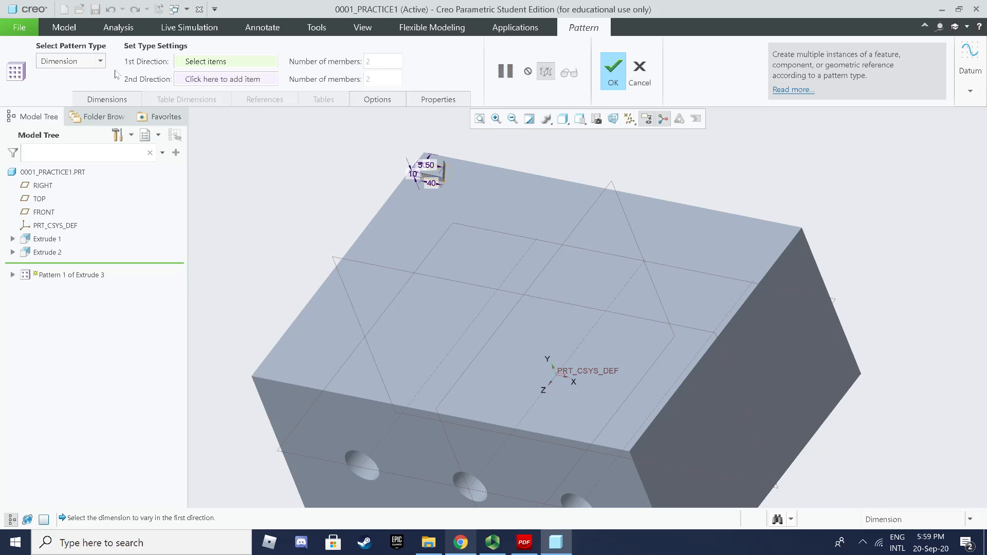
Step: Switch the pattern to Direction type along the front face with 5 members
click(95, 62)
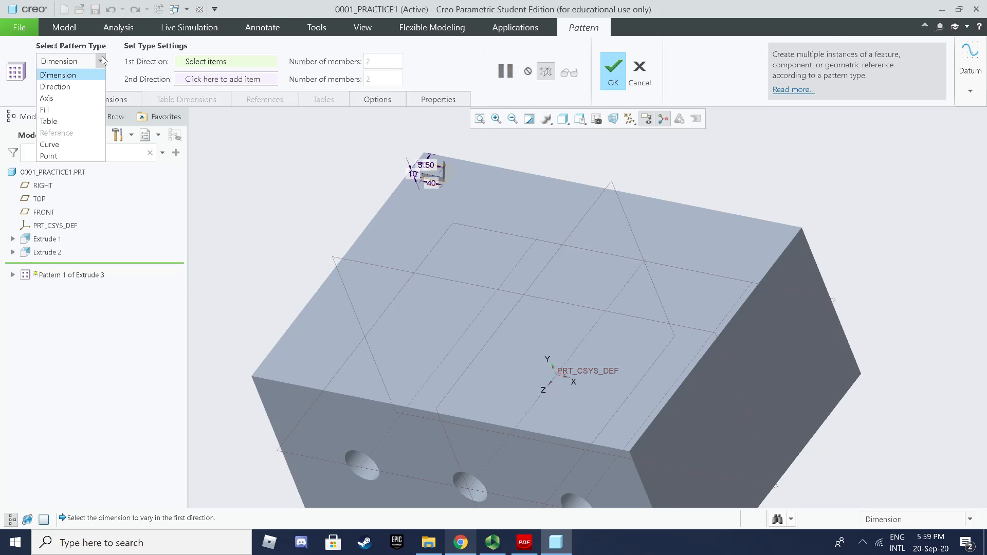
click(81, 86)
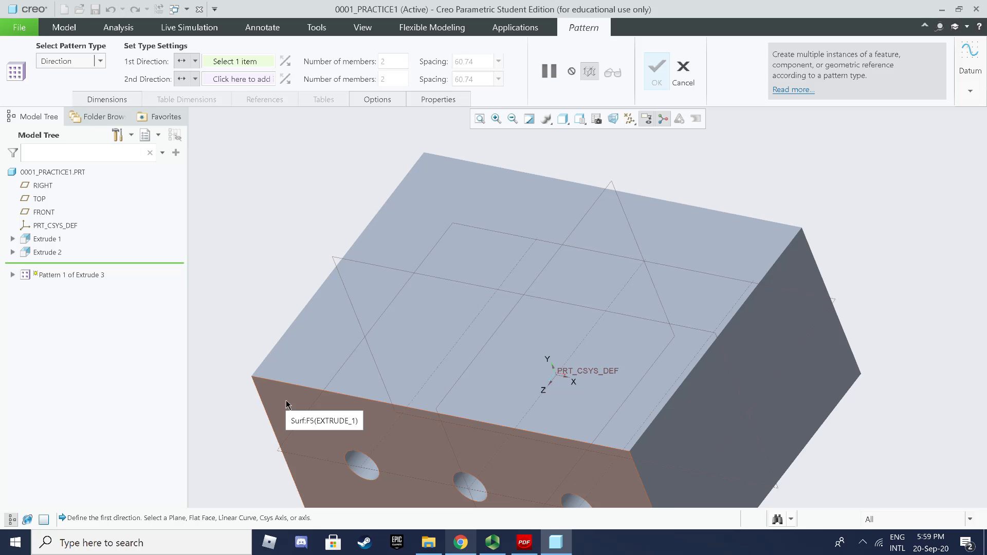
click(320, 418)
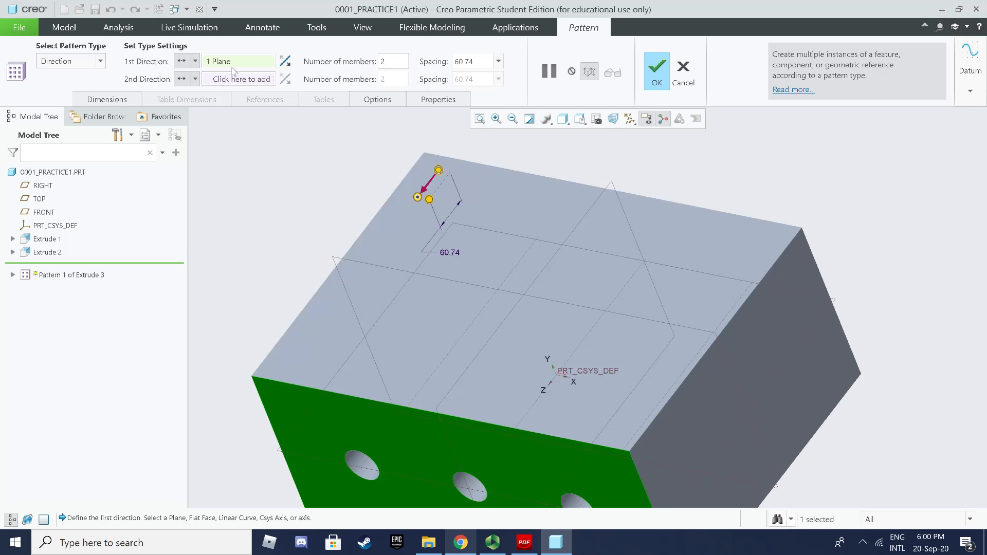
click(402, 62)
text(5)
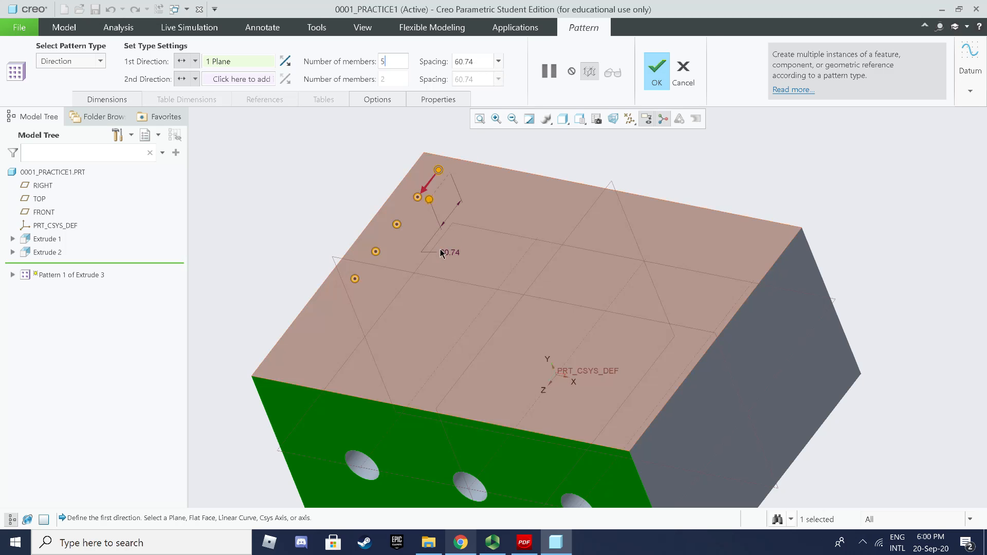
Step: Set the first-direction spacing to 100 after trying 70 and 80
click(478, 62)
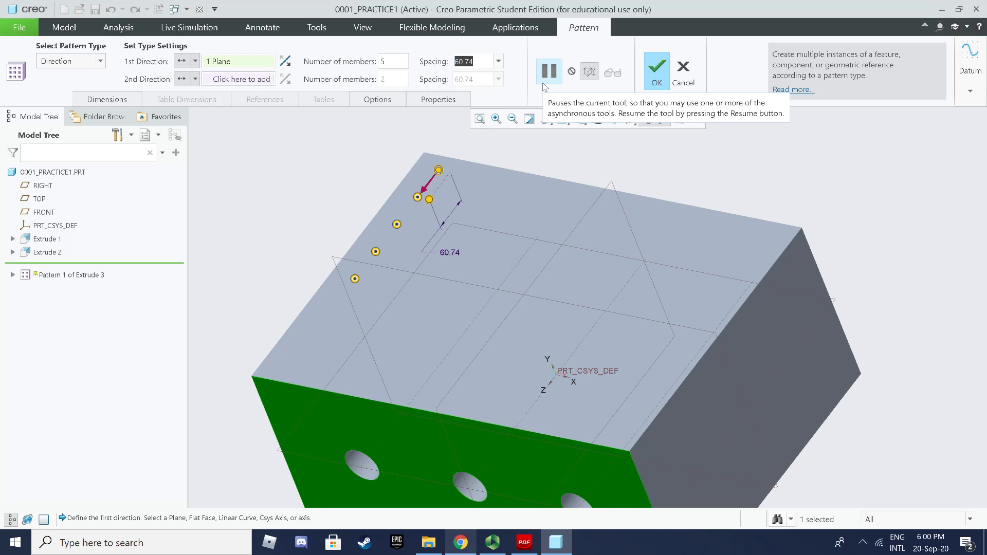
text(70)
key(Return)
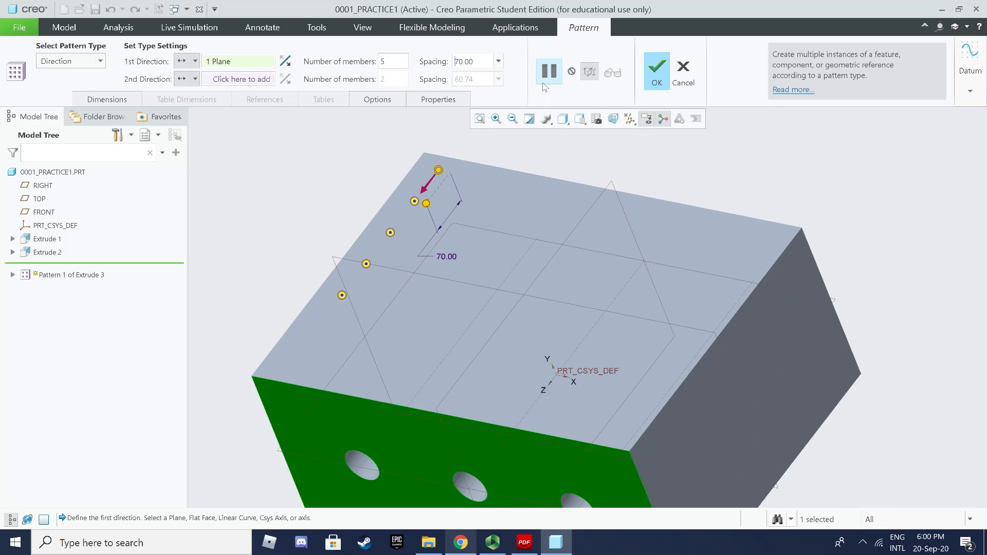
click(473, 61)
text(80)
key(Return)
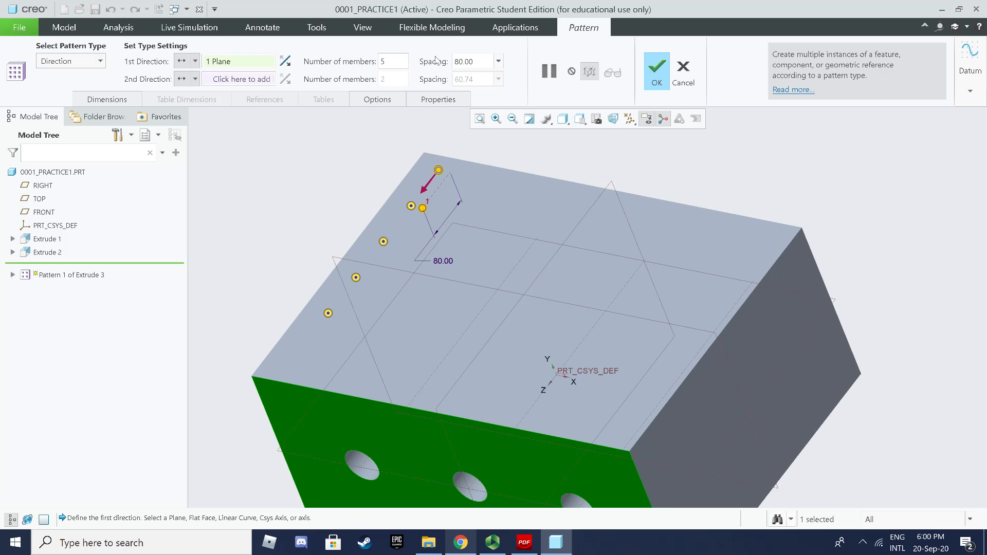
click(472, 61)
text(100)
key(Return)
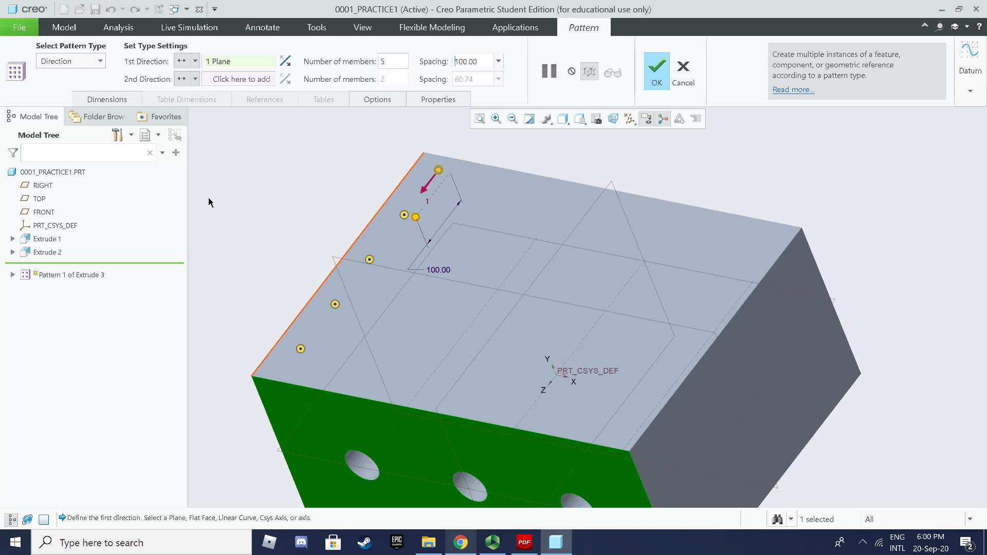
Step: Add the right face as second direction with 2 members spaced 80, and finish the pattern
click(253, 81)
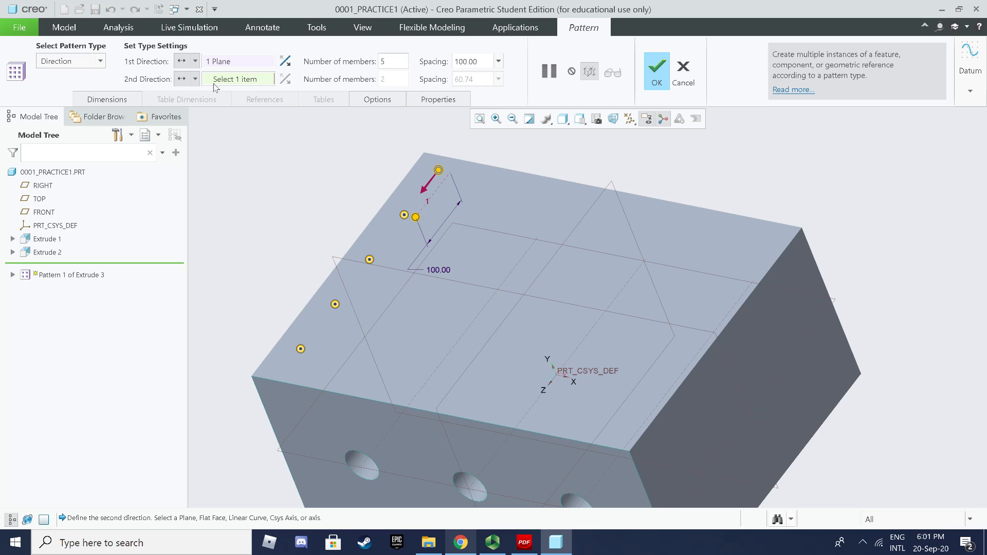
click(748, 381)
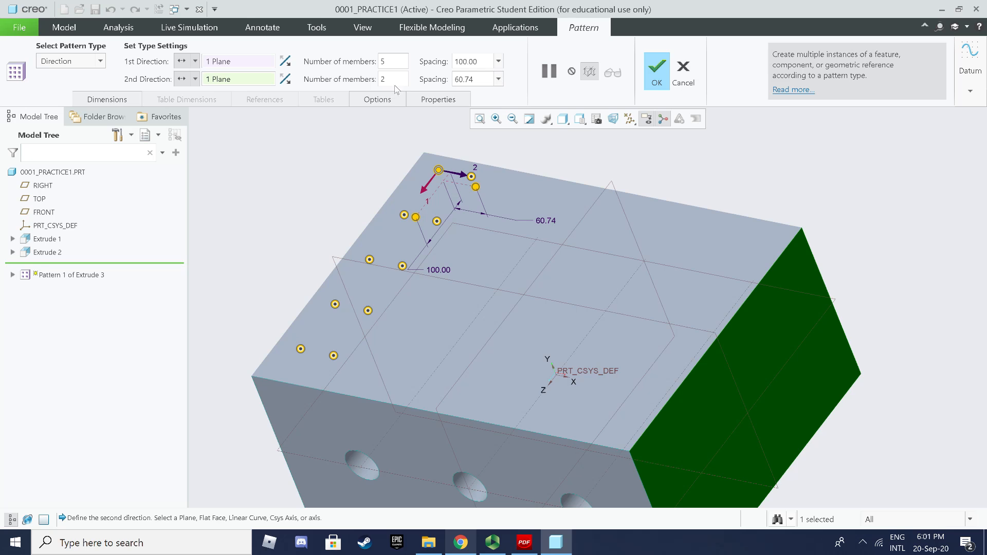
double_click(400, 83)
text(2)
key(Return)
double_click(478, 79)
text(80)
key(Return)
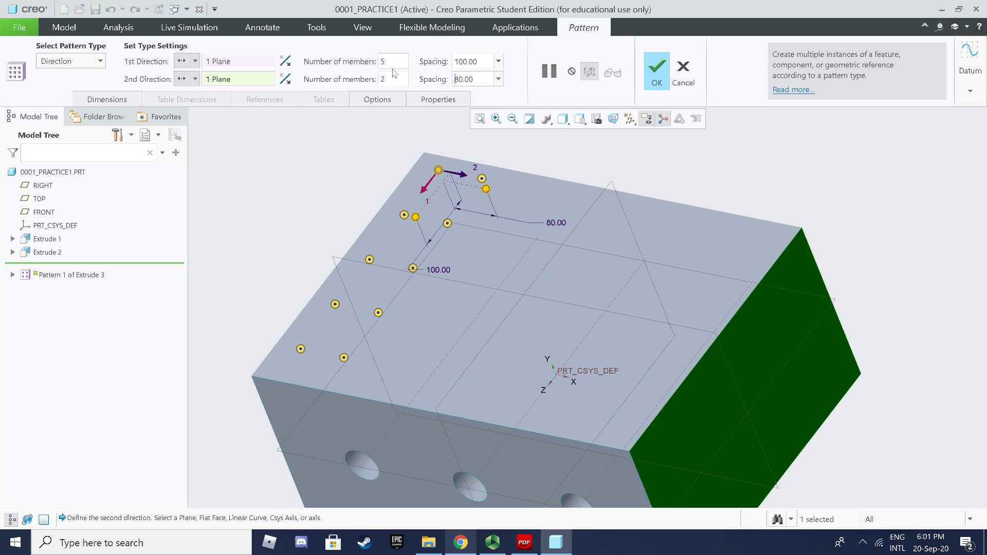
click(659, 86)
mouse_move(363, 249)
middle_down()
mouse_move(348, 225)
mouse_move(372, 246)
middle_up()
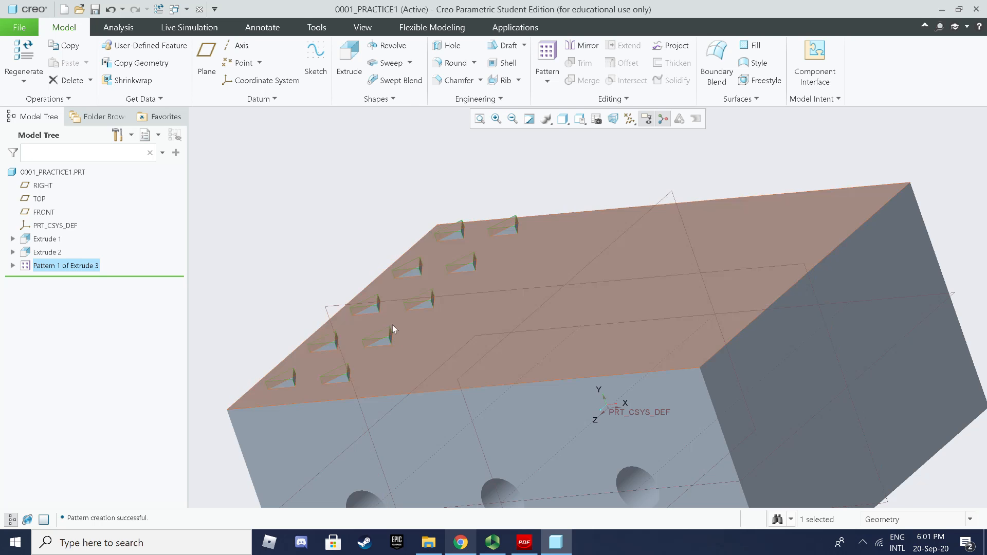
middle_drag(432, 262, 407, 260)
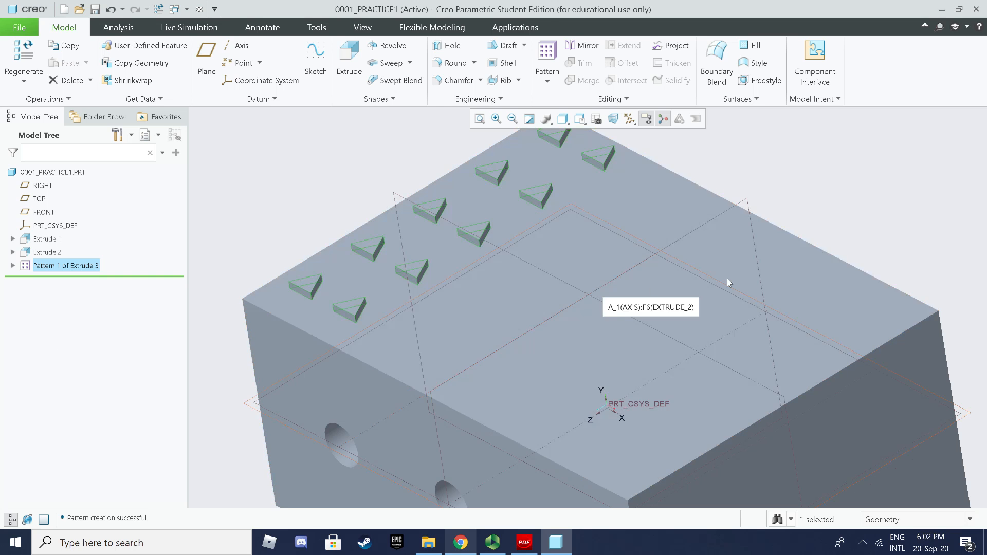
middle_drag(736, 285, 771, 258)
mouse_move(584, 302)
middle_down()
mouse_move(579, 313)
mouse_move(566, 308)
mouse_move(573, 293)
middle_up()
middle_drag(655, 316, 515, 287)
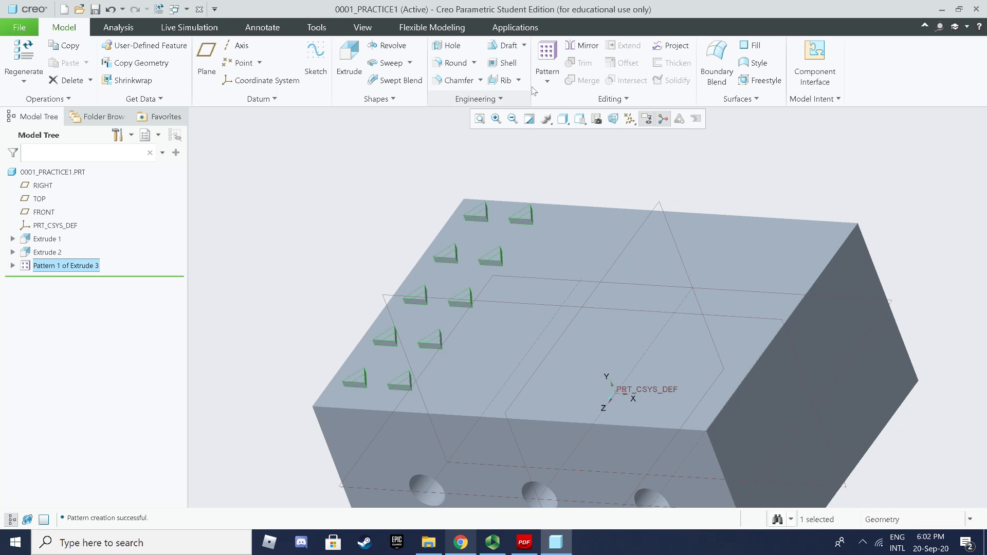
Step: Mirror the 5×2 triangular boss pattern about the RIGHT datum plane to create Mirror 1
click(587, 46)
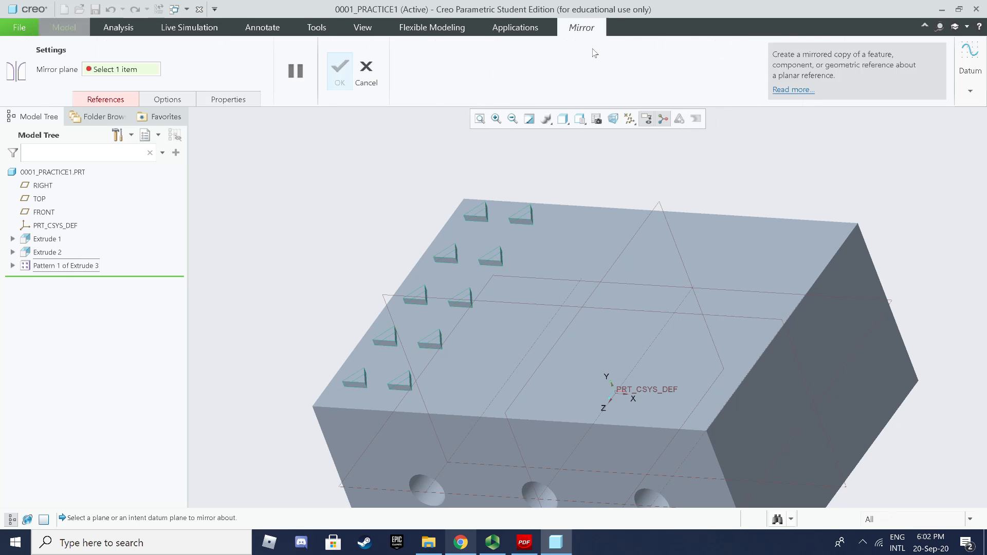
click(660, 207)
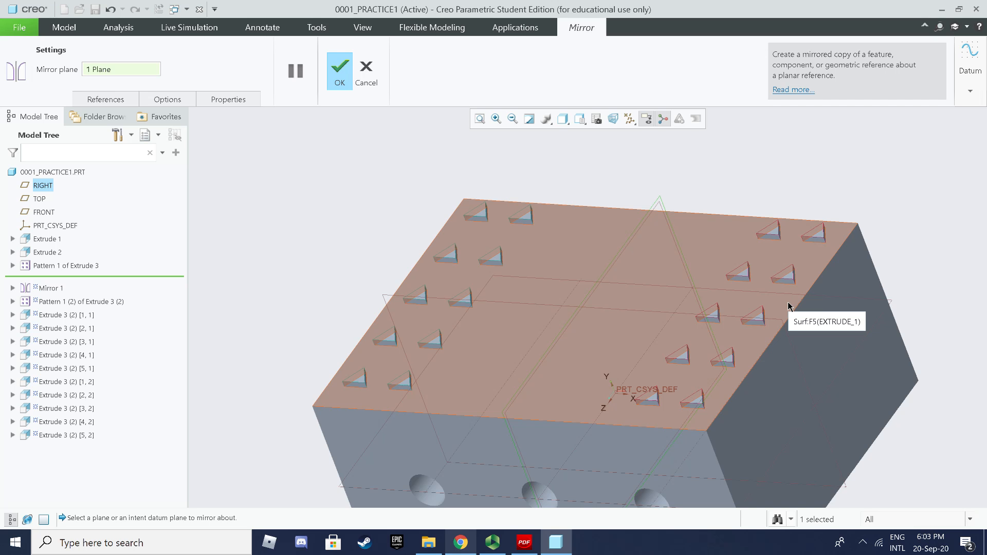
click(789, 307)
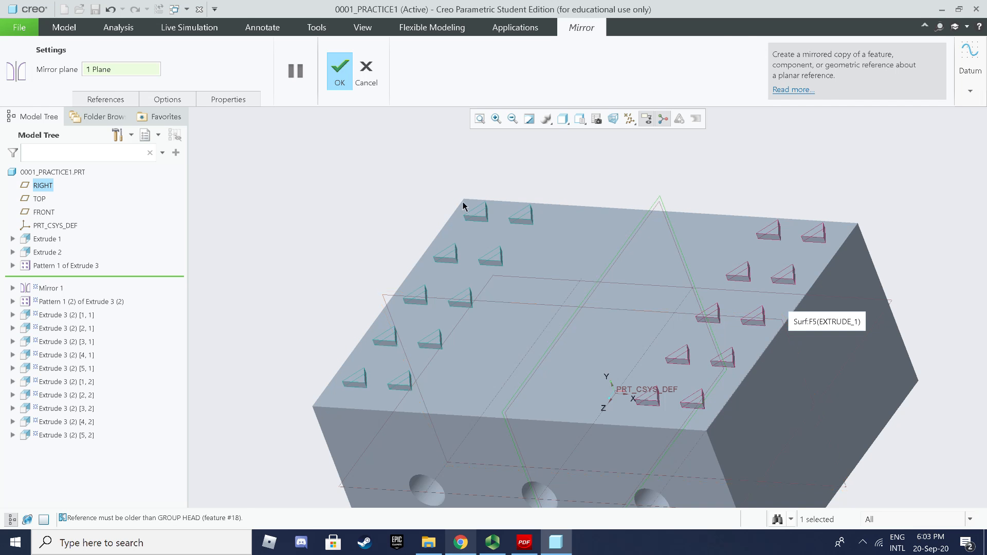
click(341, 75)
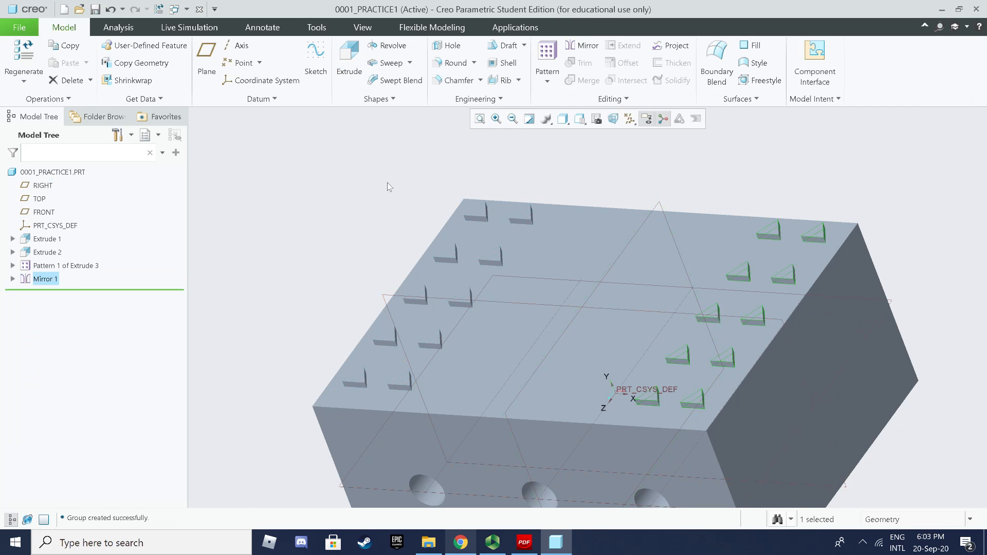
middle_drag(721, 172, 733, 201)
key(ctrl+d)
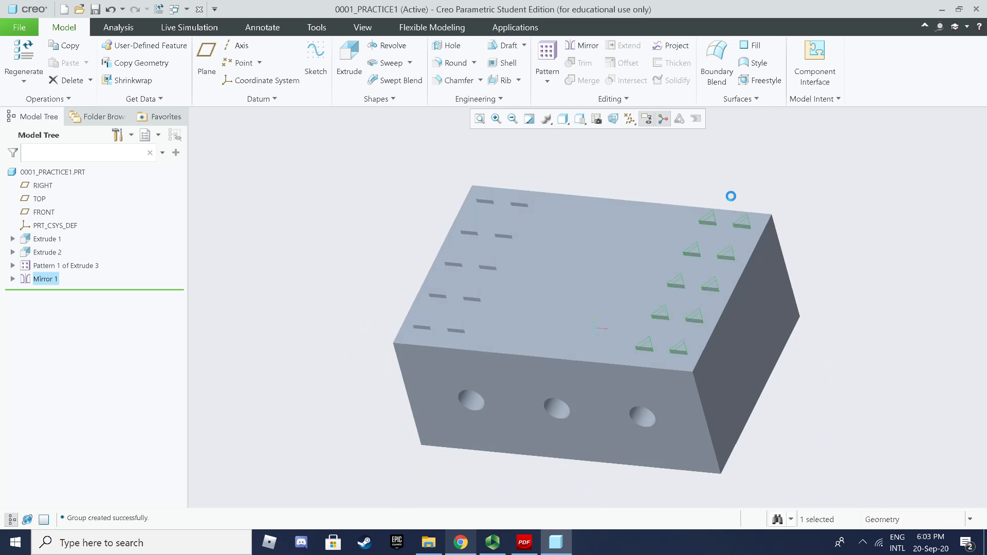
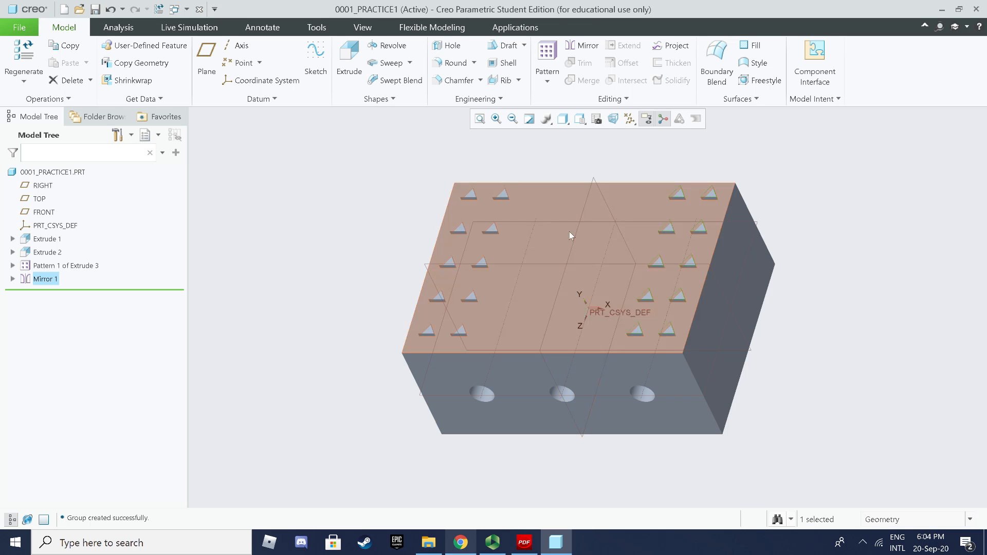
Step: Create datum plane DTM1 offset 100 from the FRONT plane, with its direction flipped
click(530, 266)
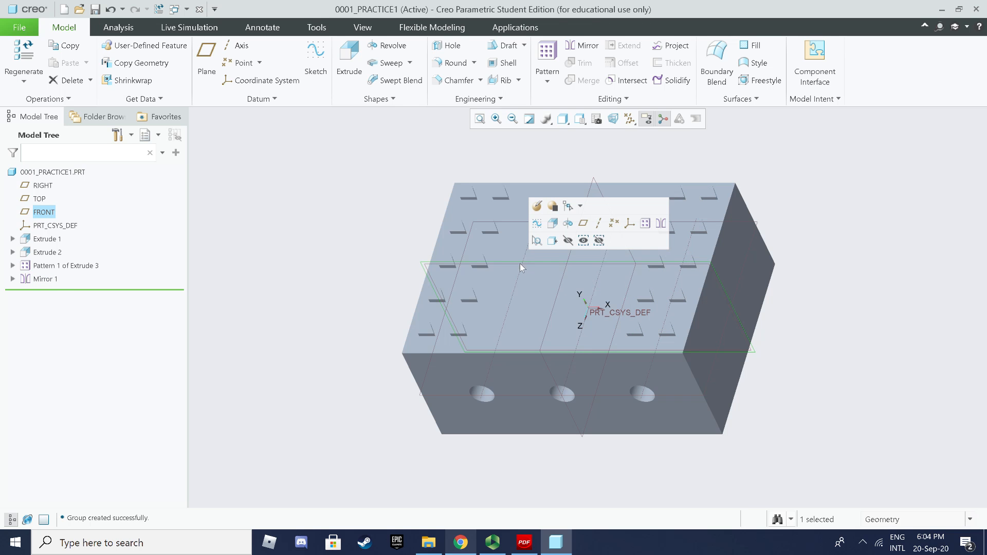
click(208, 72)
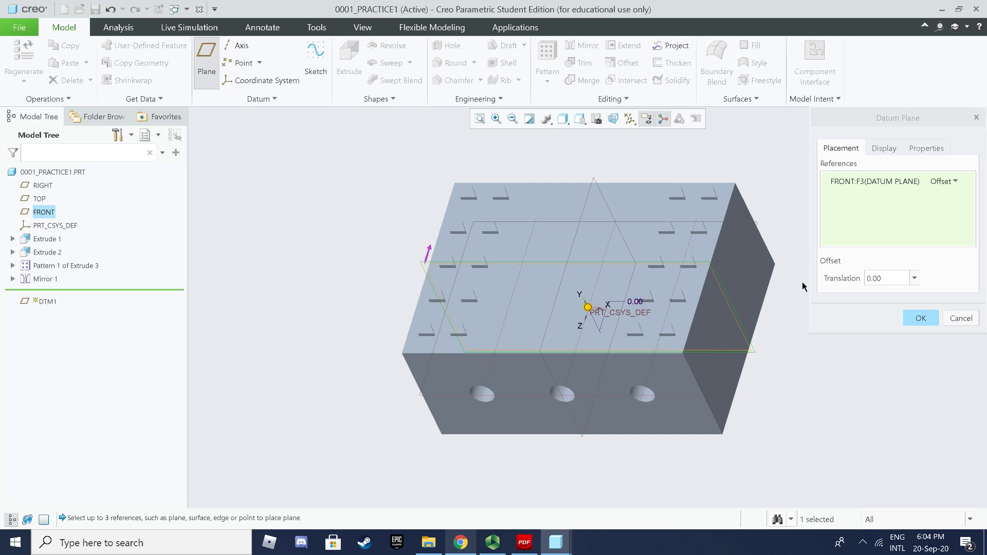
click(899, 281)
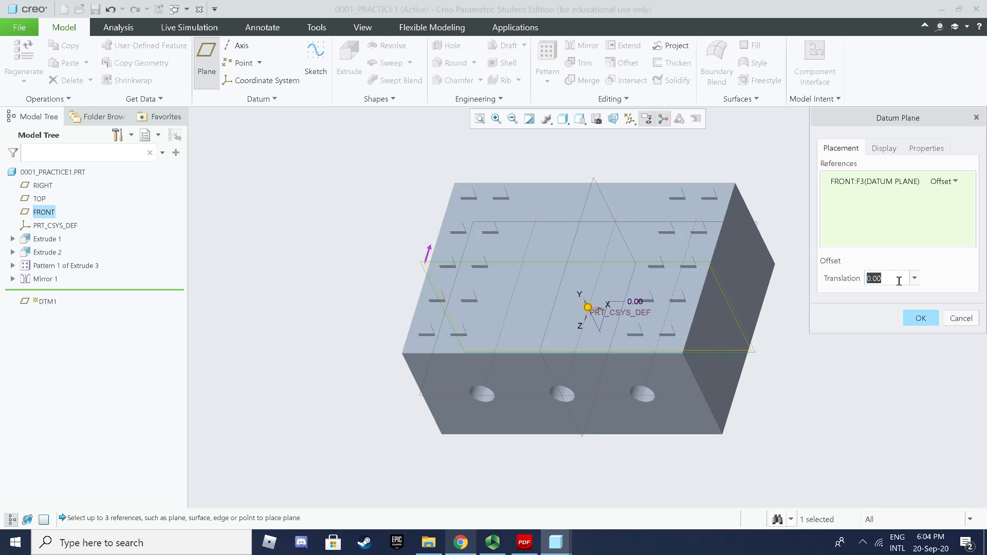
text(100)
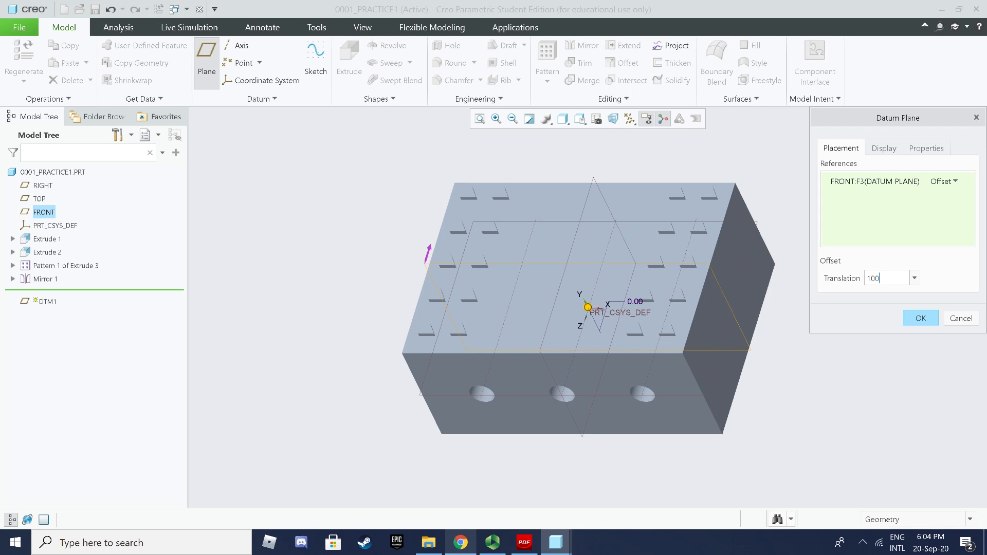
key(Return)
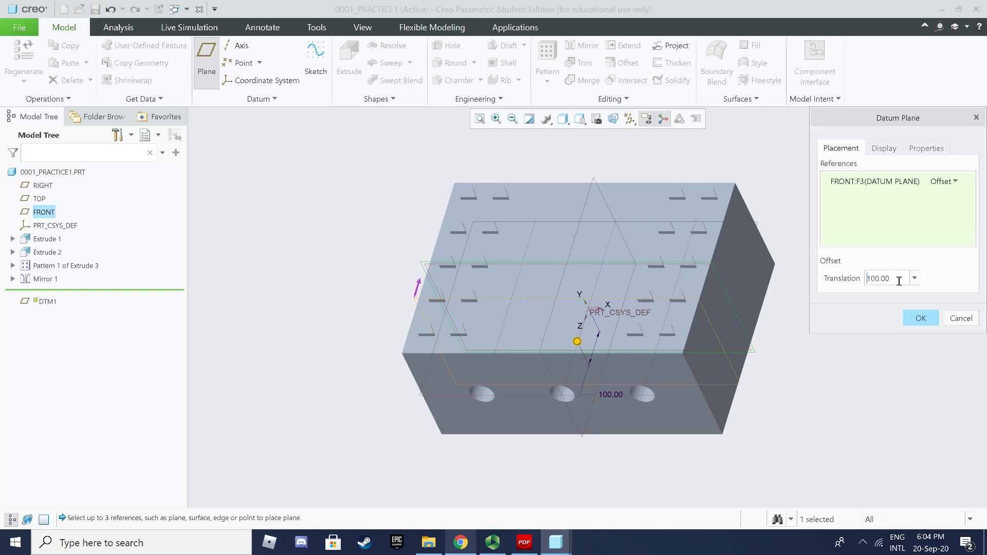
click(417, 292)
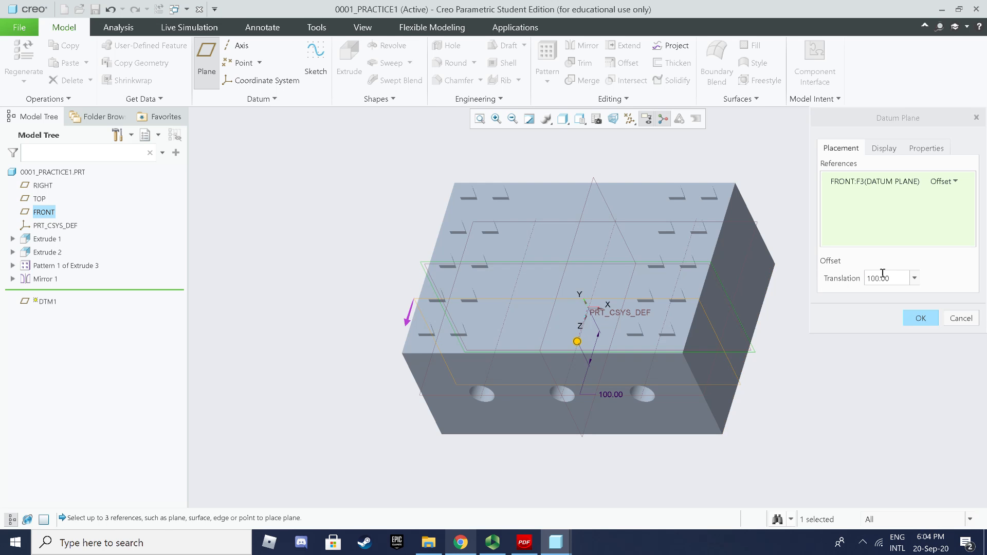
double_click(901, 279)
text(-100)
key(Return)
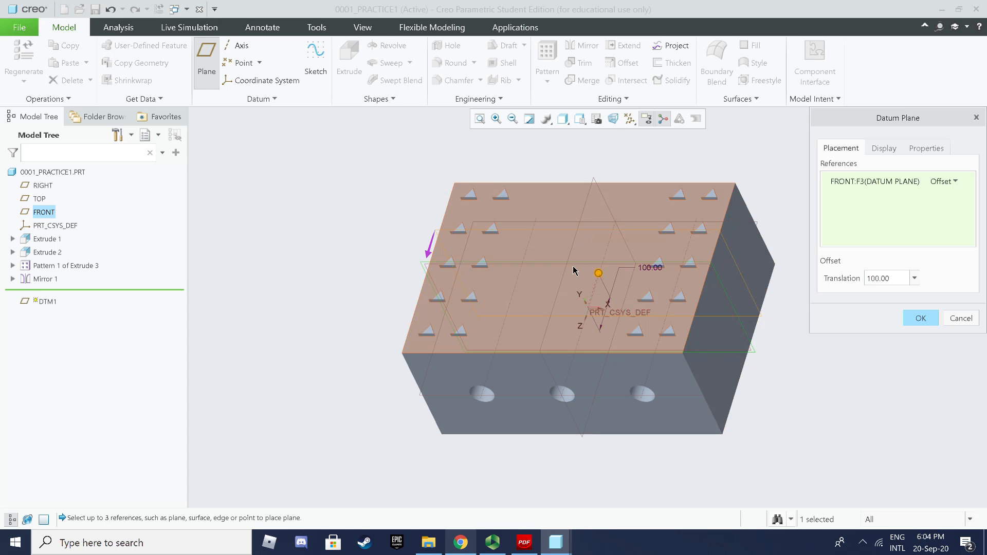
click(918, 323)
scroll(702, 255, up, 5)
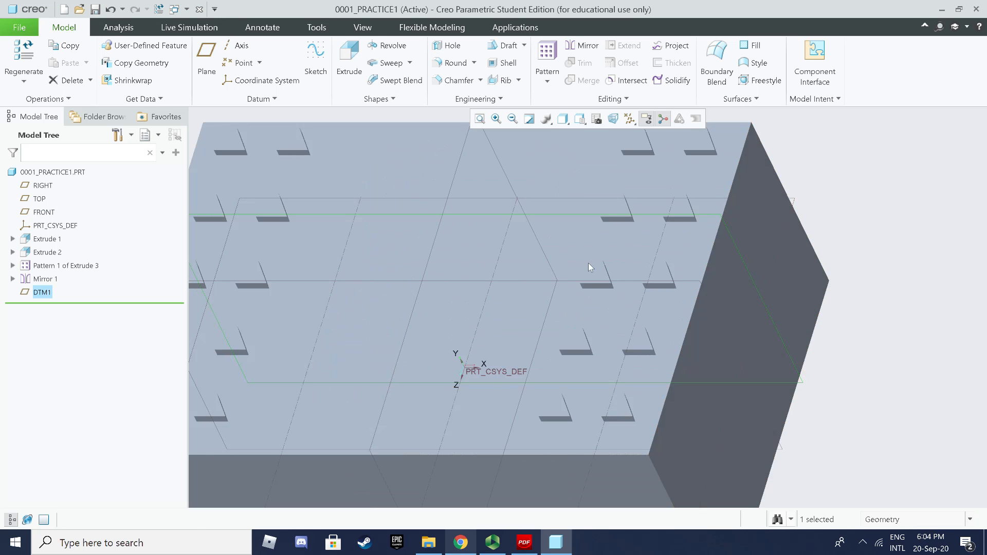
Step: Start a revolve sketched on DTM1 and orient the sketch flat to the screen
scroll(353, 288, down, 5)
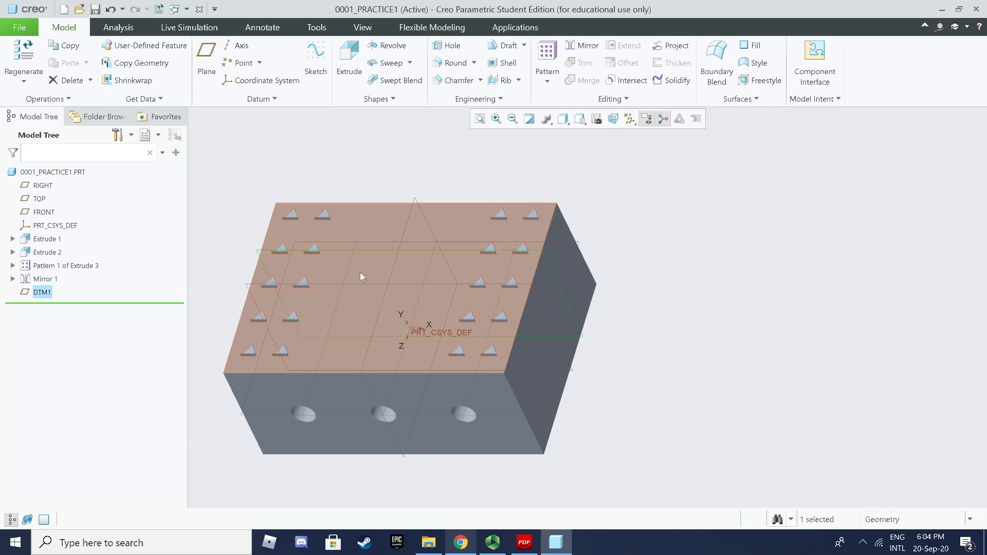
click(742, 254)
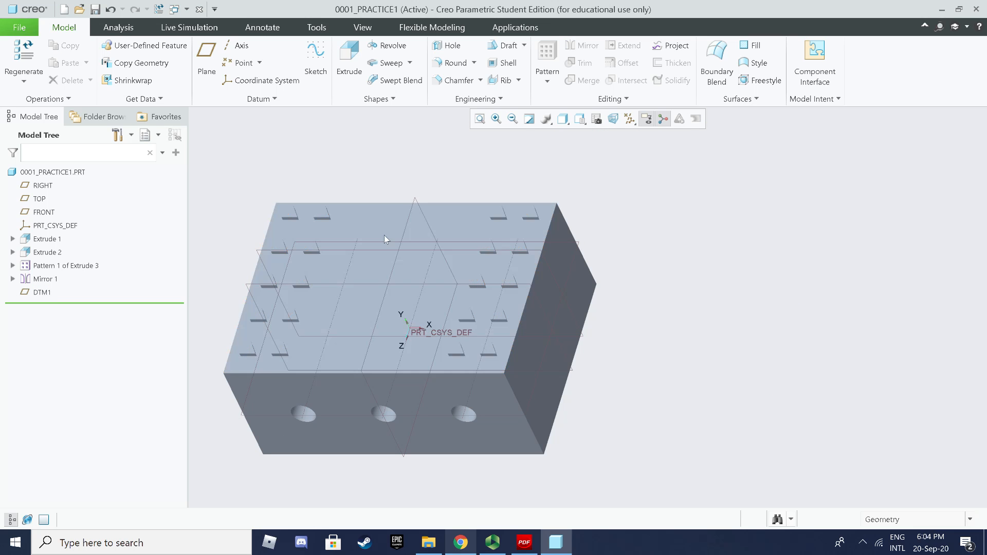
click(363, 252)
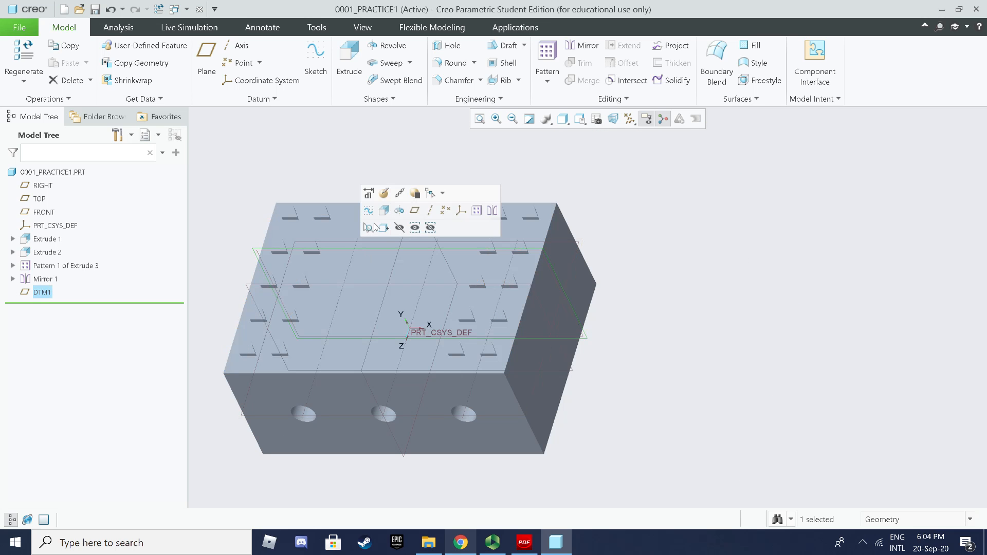
click(387, 45)
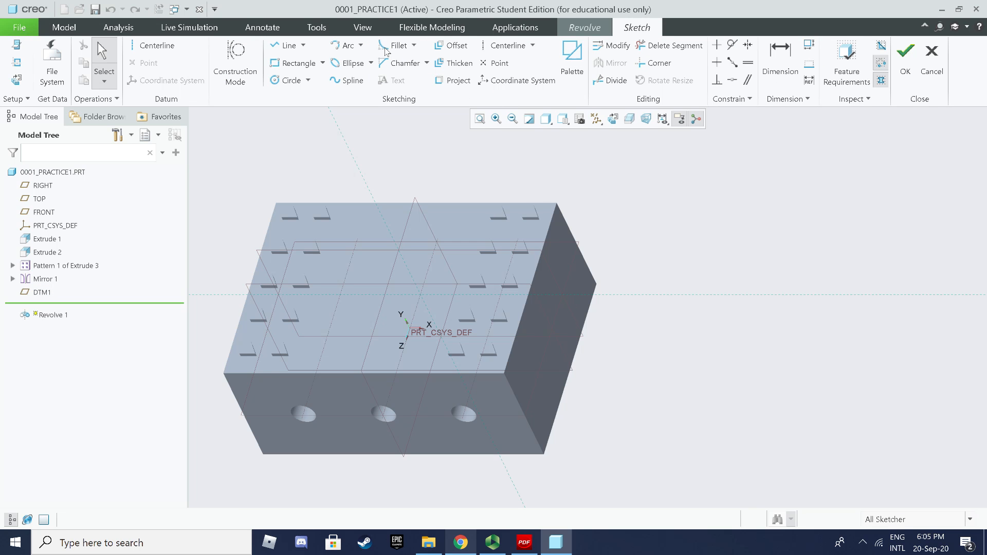
click(17, 81)
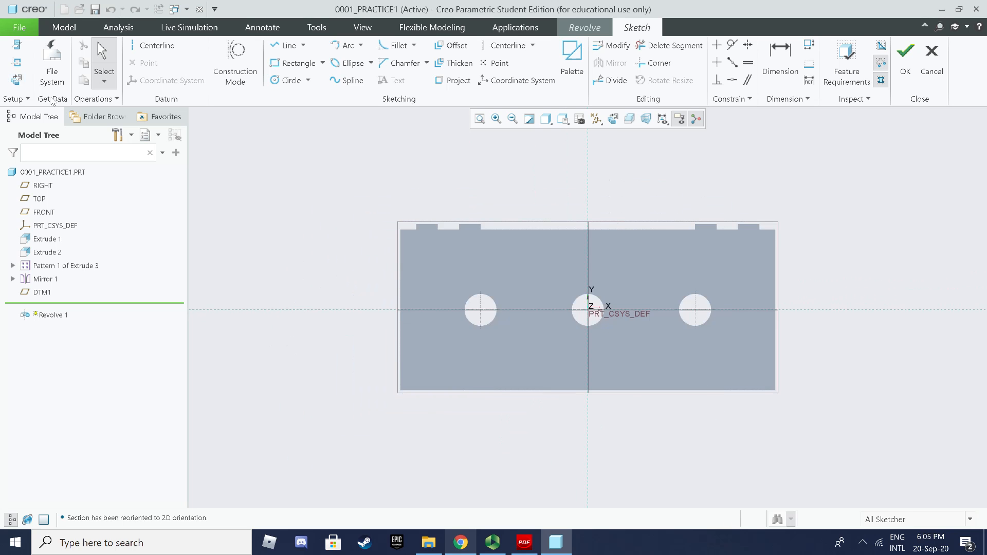
Step: Set the display style to No Hidden
click(544, 120)
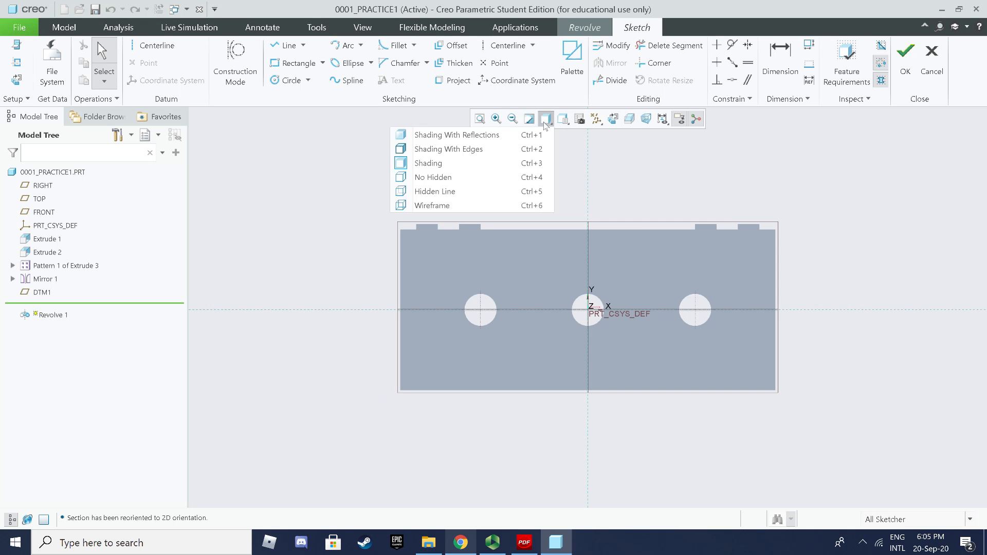
click(465, 177)
scroll(589, 203, up, 2)
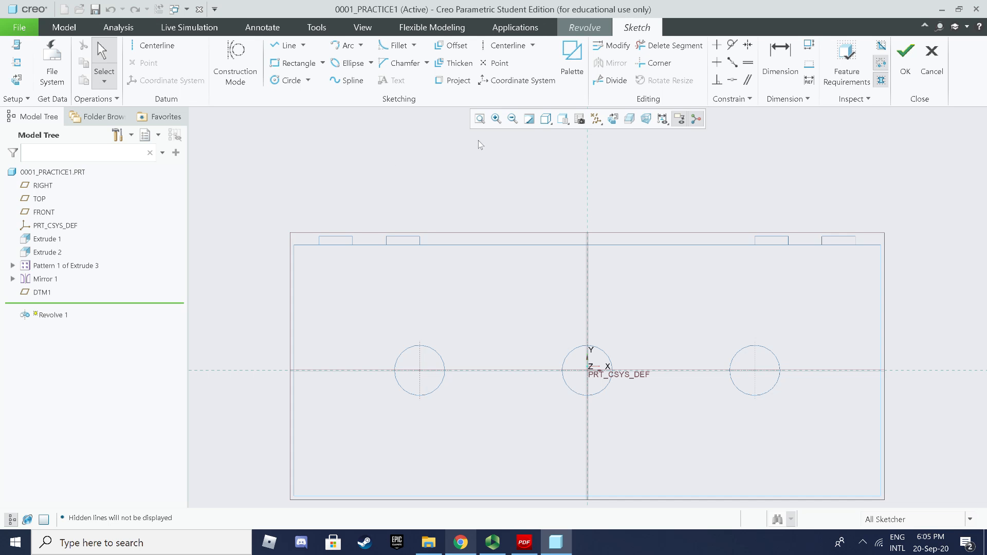
Step: Draw a vertical centerline through the sketch origin as the revolve axis
click(156, 48)
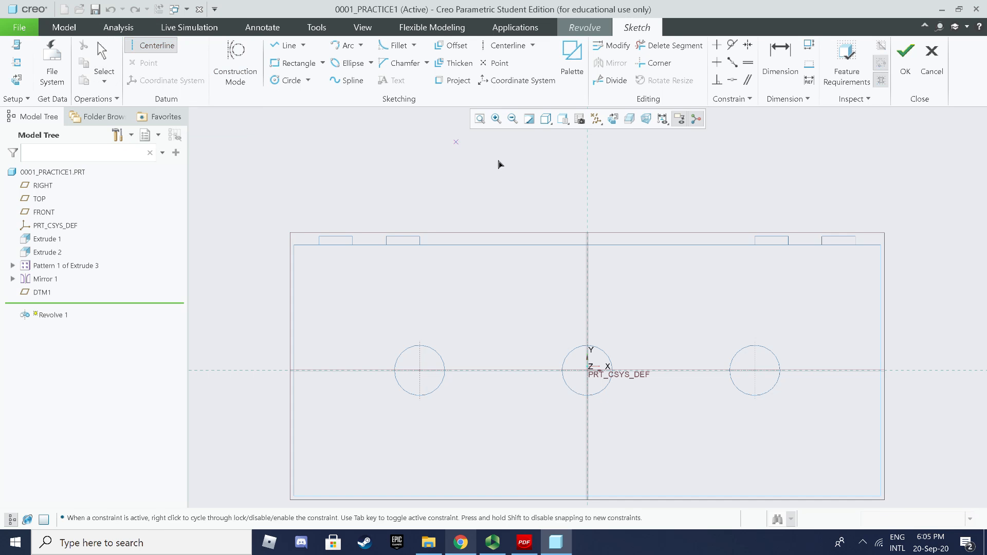
click(591, 247)
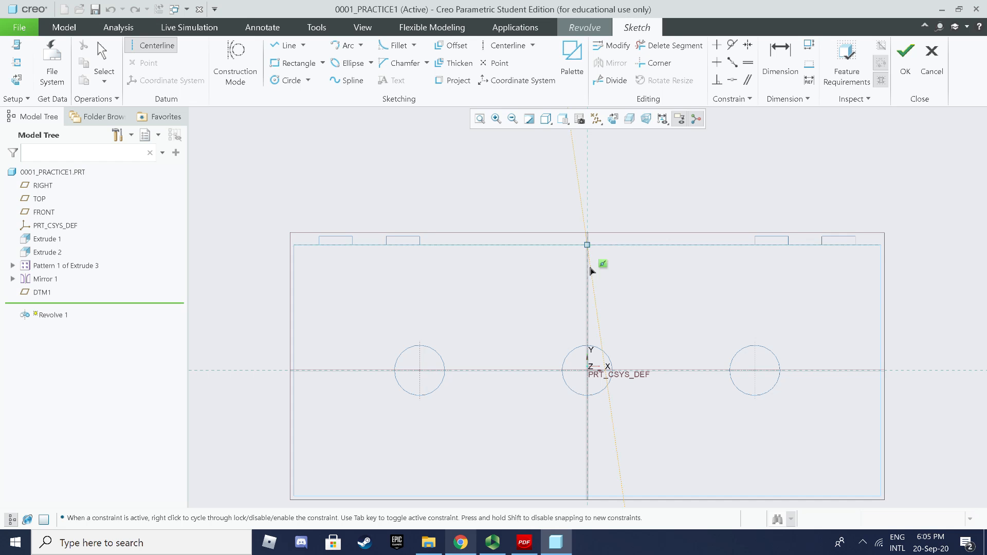
click(589, 299)
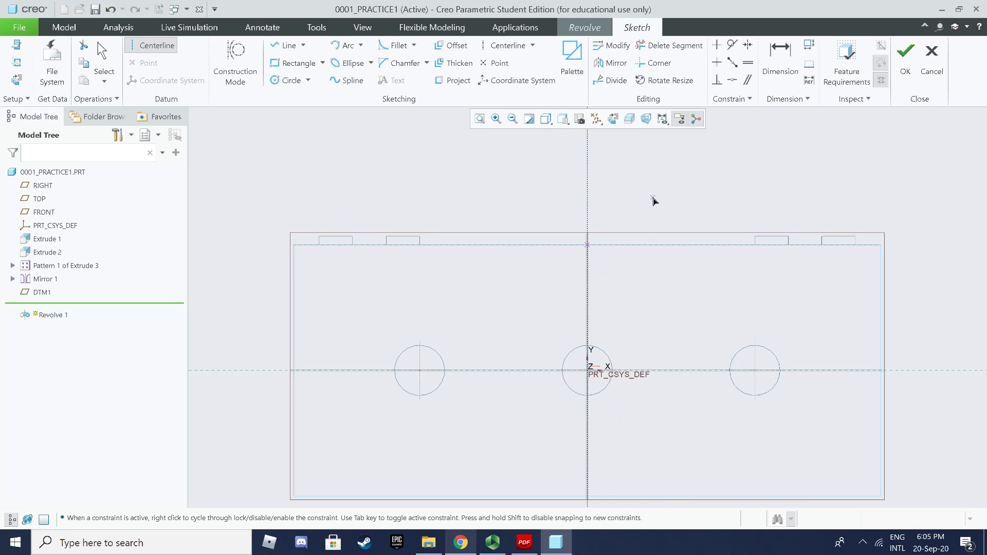
middle_click(654, 200)
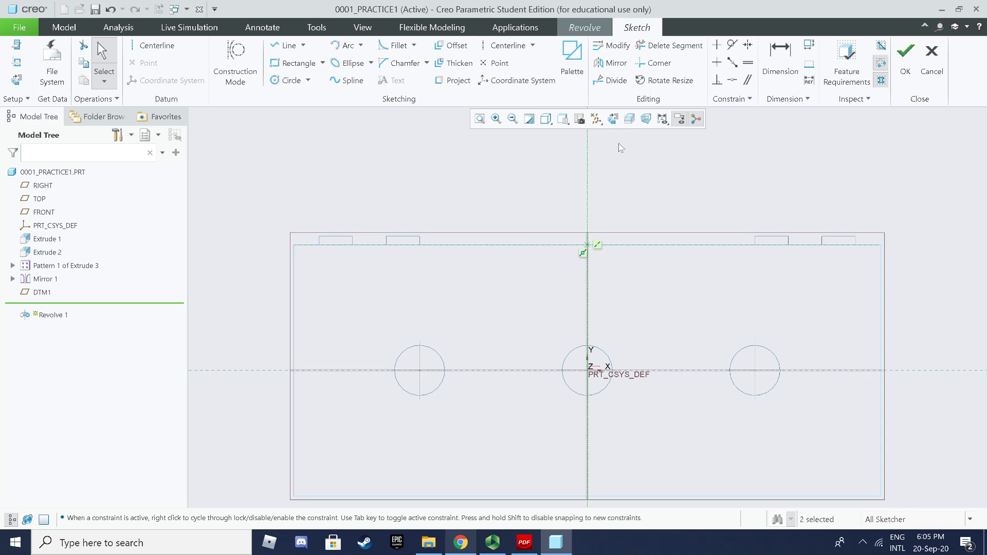
scroll(621, 163, up, 1)
shift+middle_drag(621, 163, 557, 245)
scroll(558, 227, down, 2)
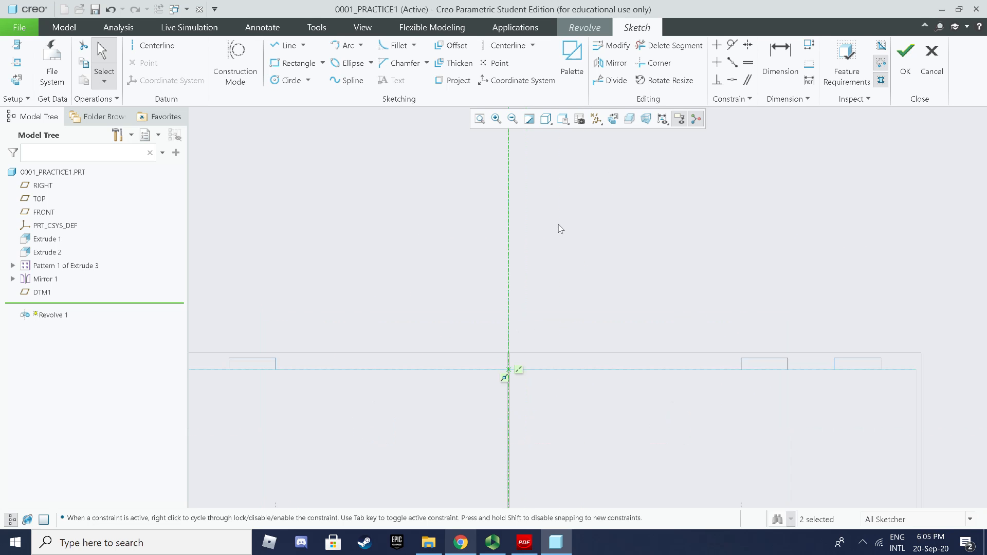
Step: Add the block's top surface as a sketch reference
click(282, 47)
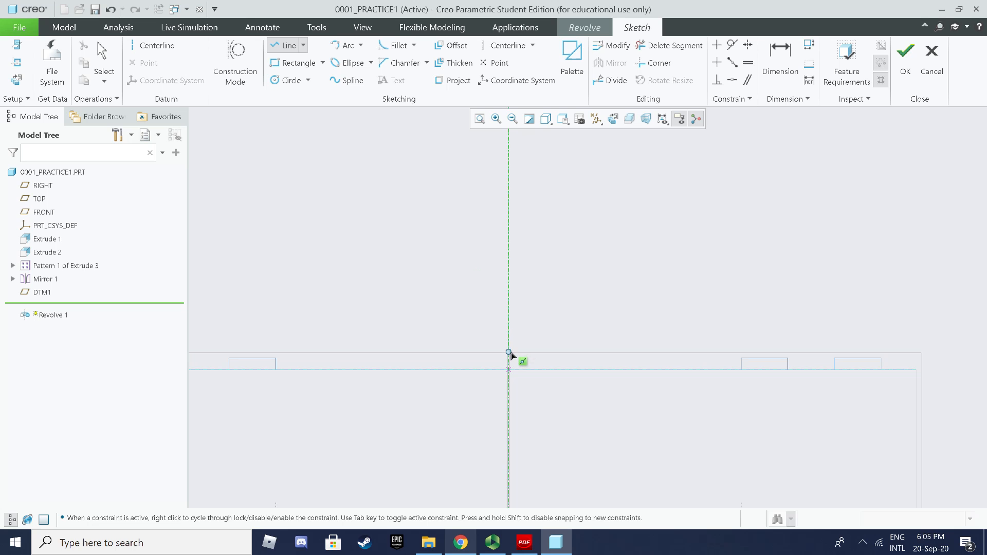
click(16, 62)
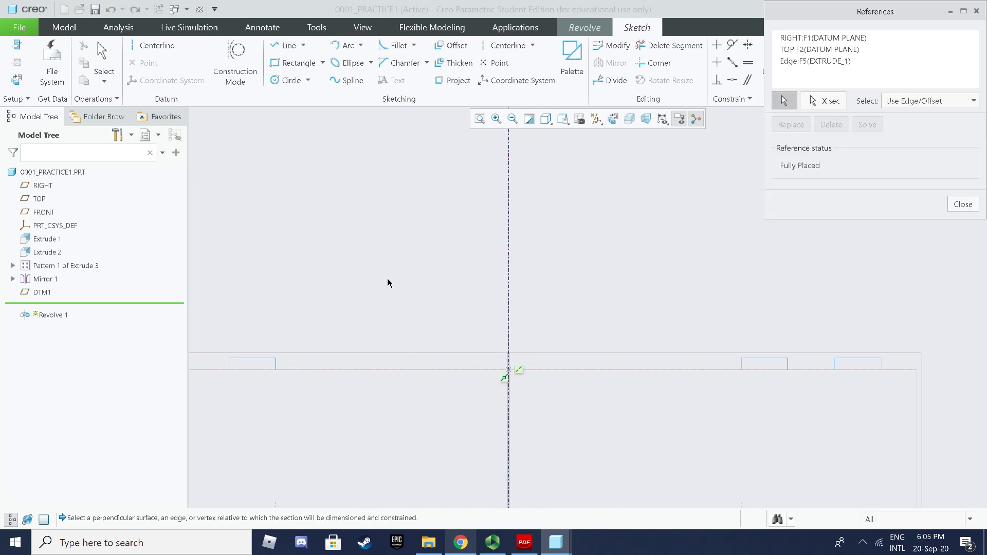
click(418, 369)
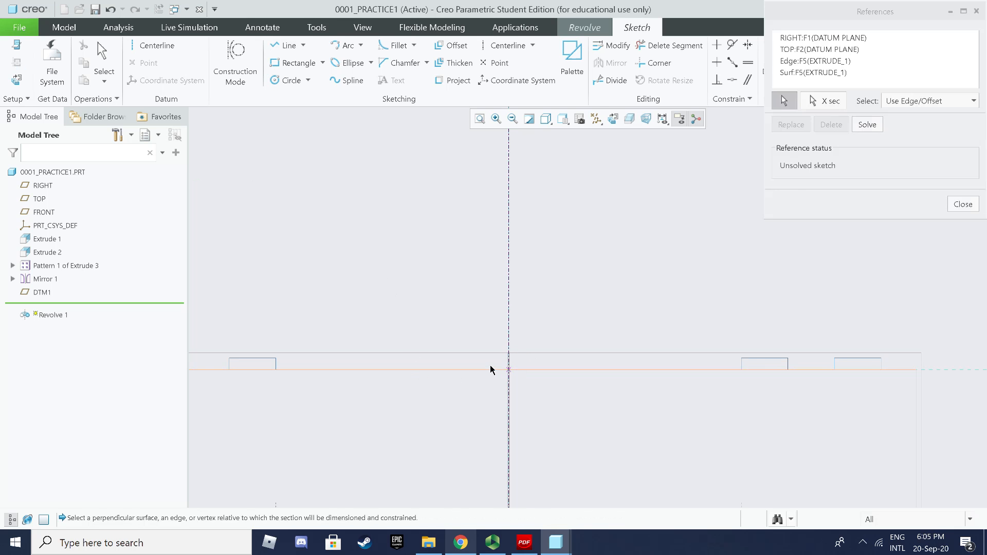
click(963, 204)
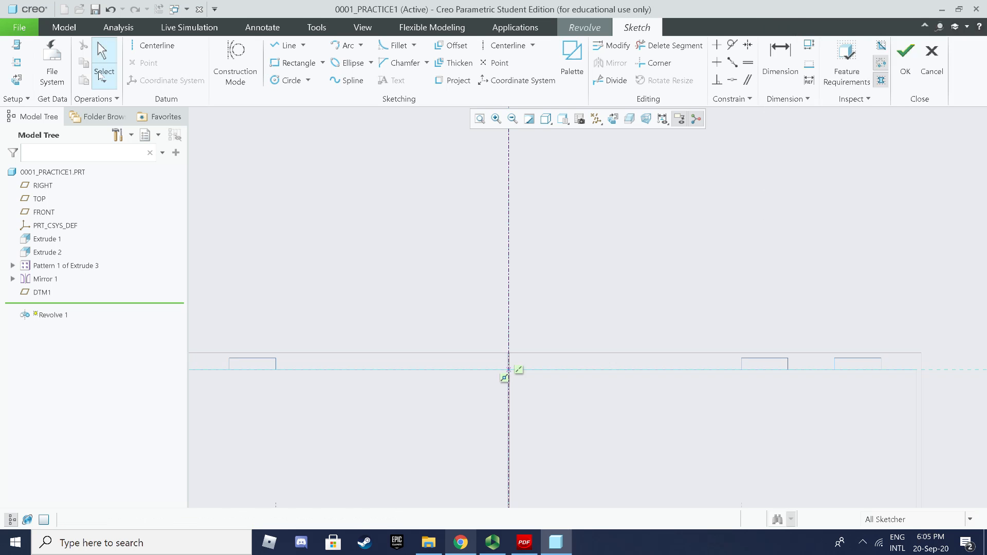
Step: Draw a vertical line up from the origin and set its length to 100
click(286, 47)
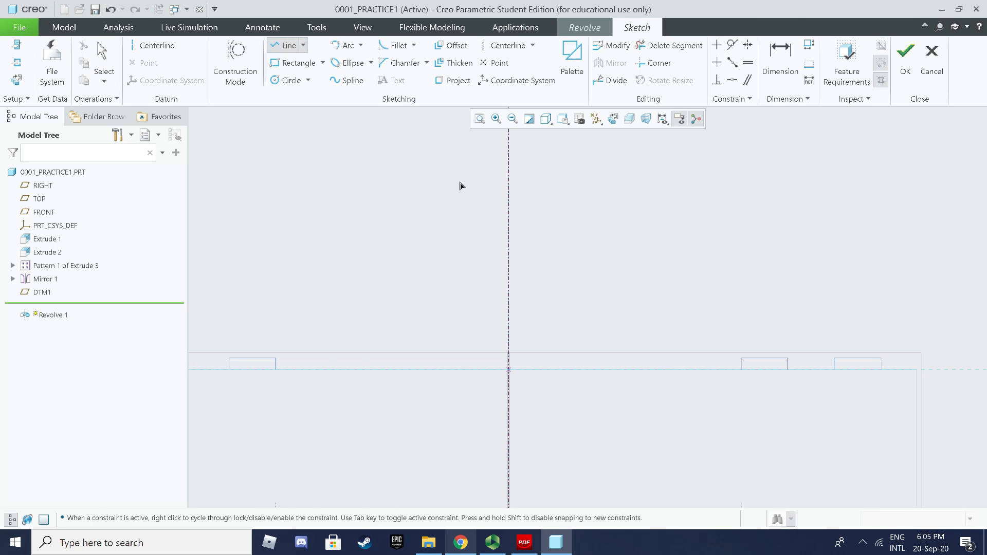
click(509, 369)
click(509, 283)
middle_click(628, 245)
middle_click(560, 301)
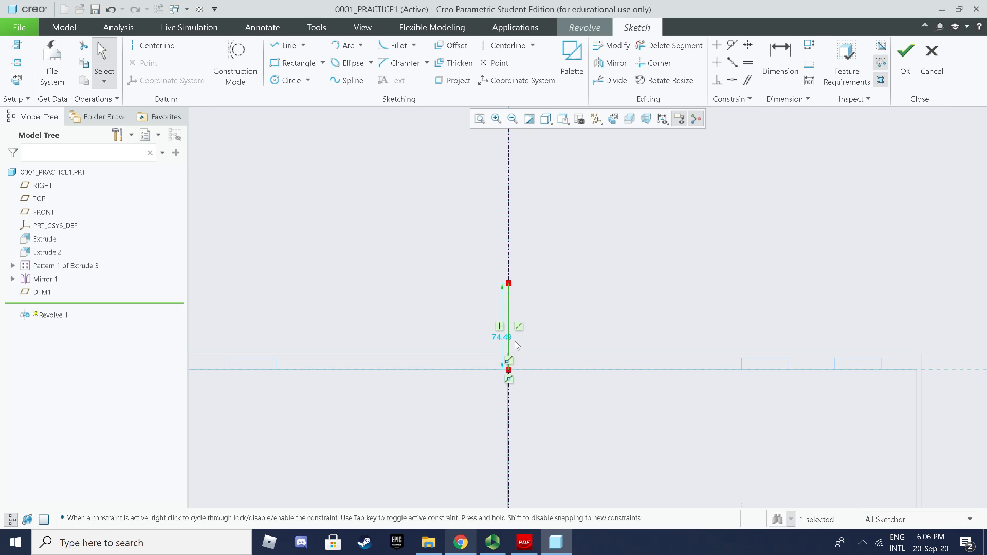
double_click(498, 340)
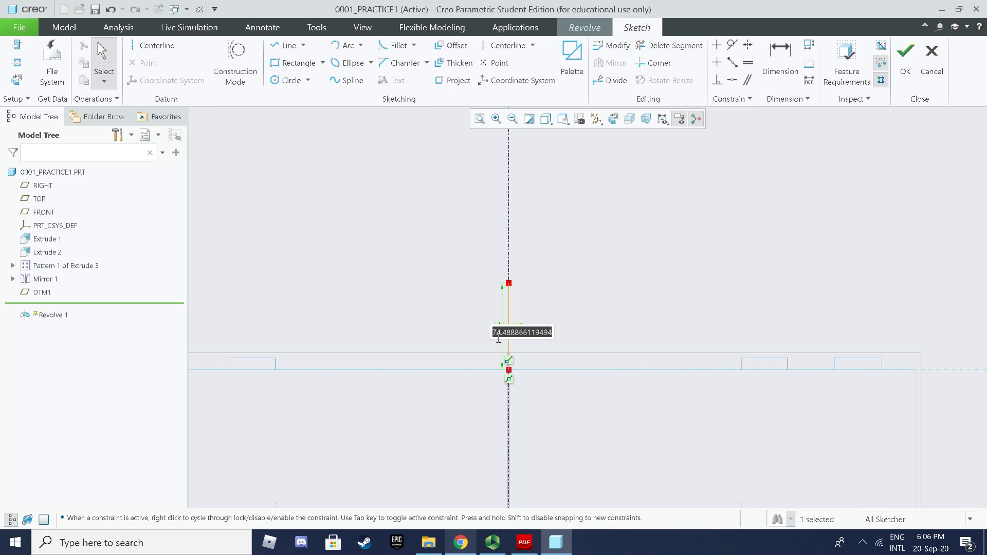
text(100)
key(Return)
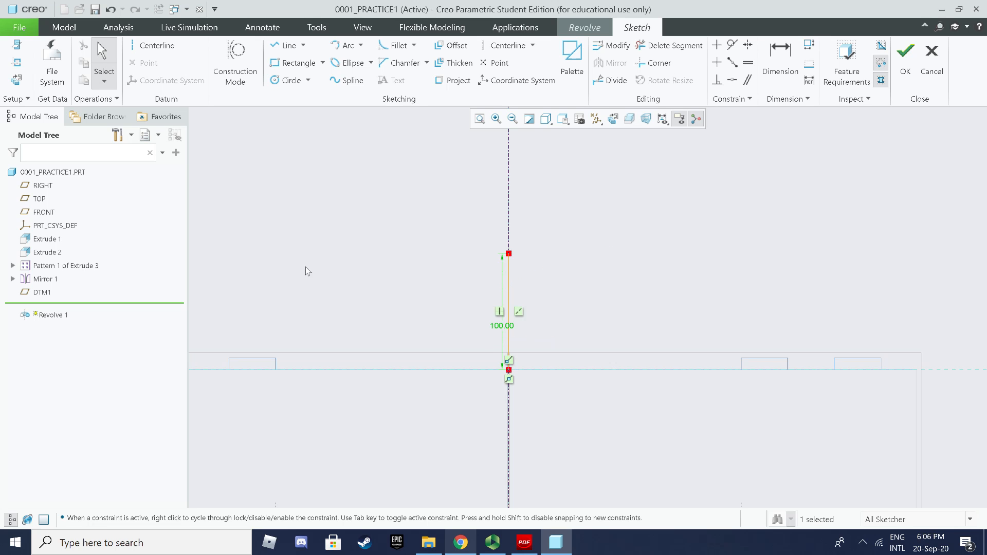
Step: Draw a horizontal base line from the vertical line's bottom with length 80
click(286, 45)
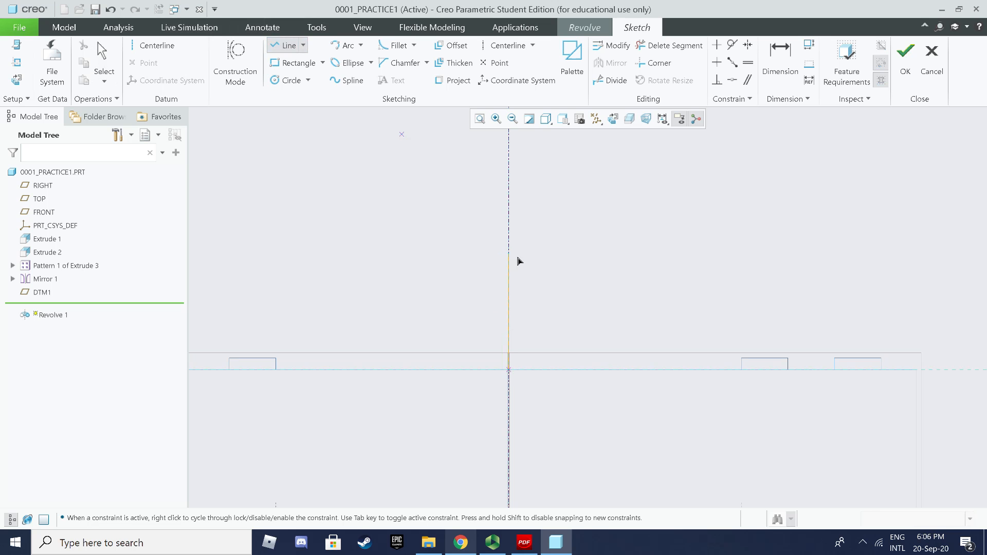
middle_click(512, 372)
click(561, 371)
scroll(572, 392, down, 2)
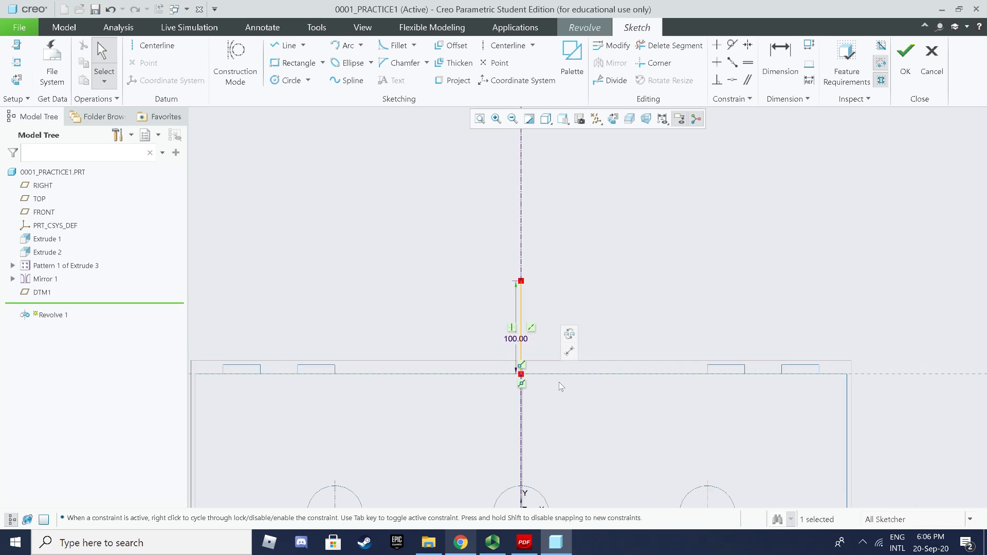
key(l)
scroll(552, 320, up, 2)
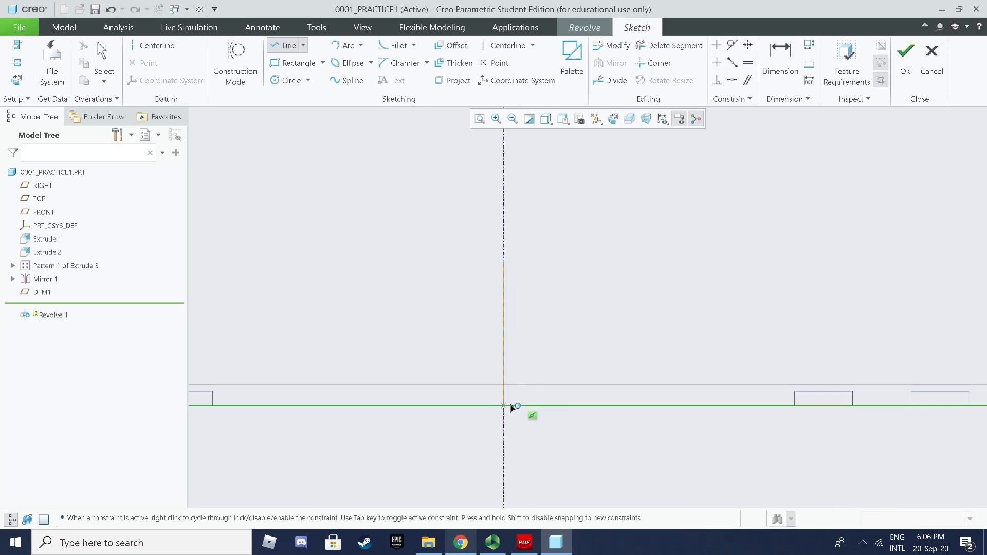
click(503, 406)
click(567, 405)
scroll(583, 425, up, 1)
middle_click(582, 423)
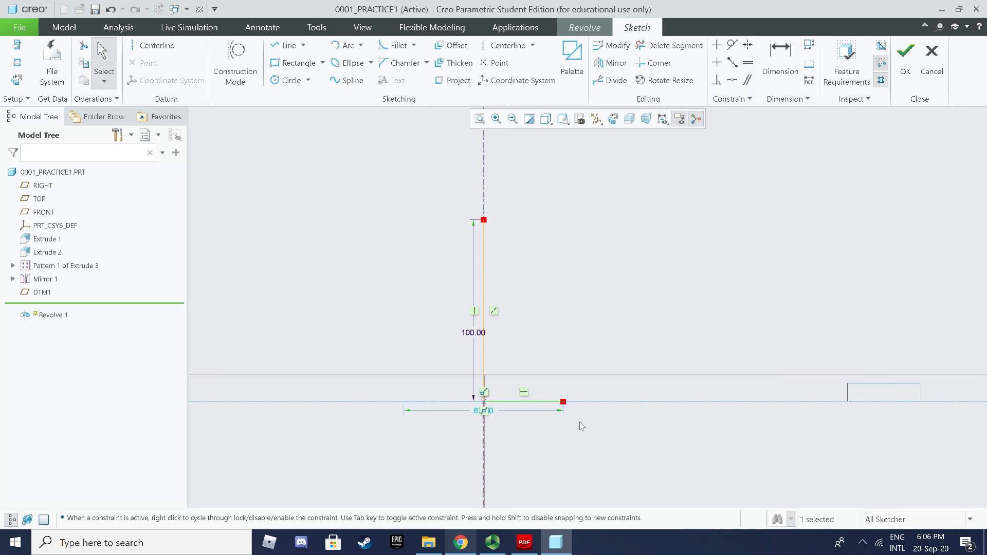
double_click(483, 411)
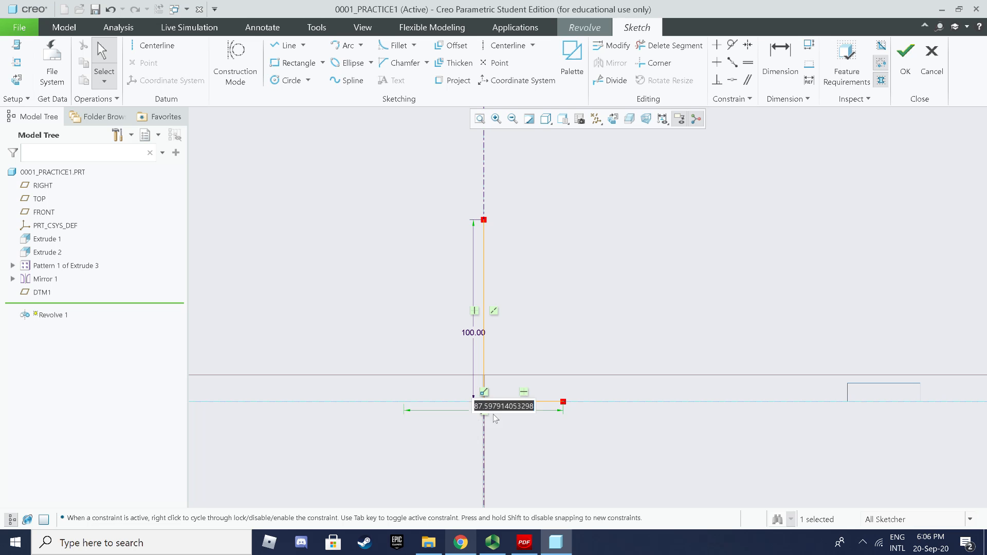
text(80)
key(Return)
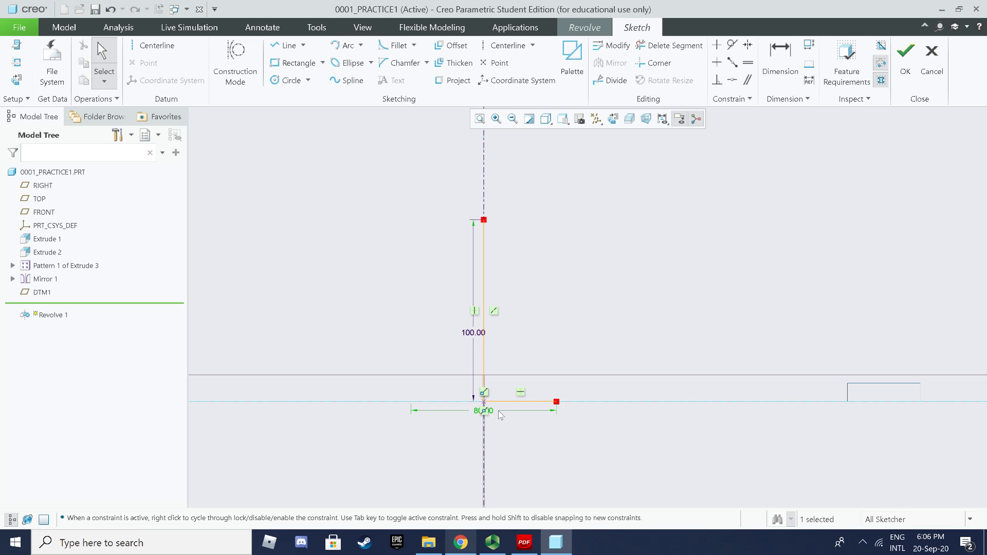
Step: Close the knob profile with a five-point wavy spline and accept the sketch
click(350, 81)
click(484, 220)
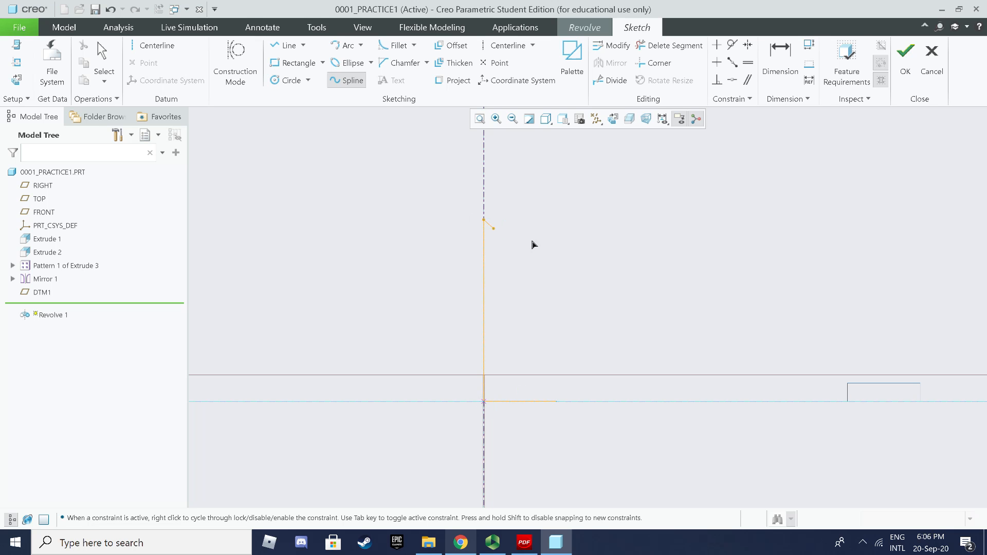
click(569, 246)
click(553, 307)
click(602, 371)
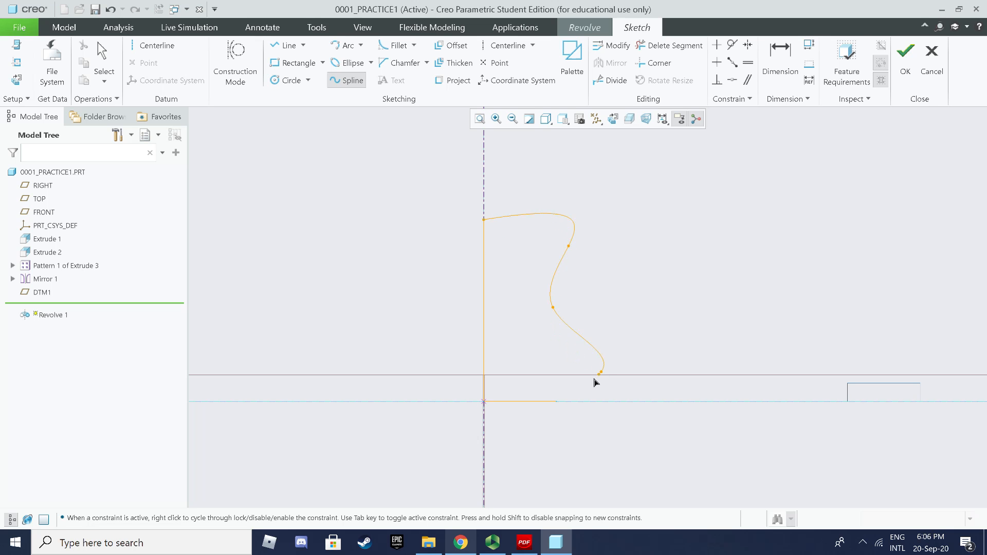
click(560, 405)
middle_click(687, 286)
middle_click(687, 283)
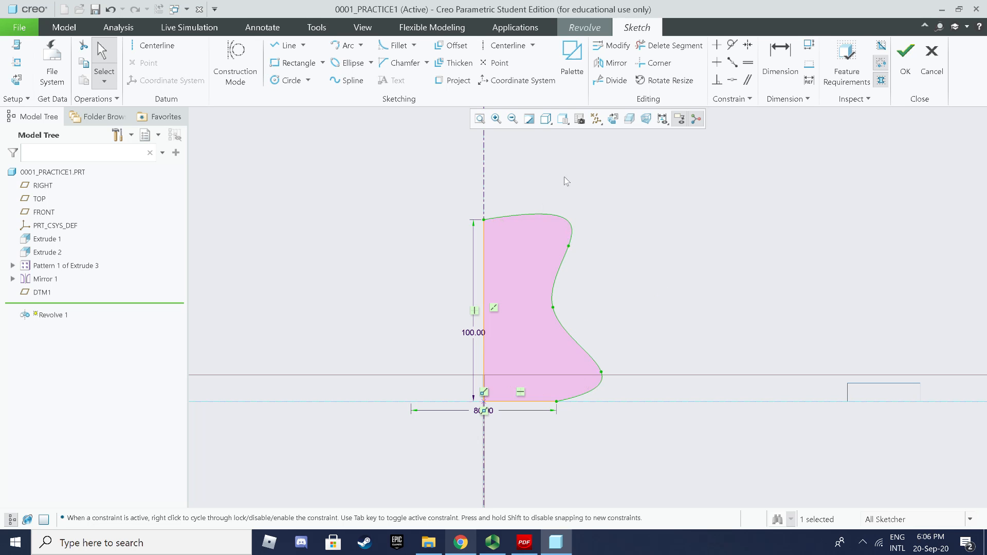
click(907, 78)
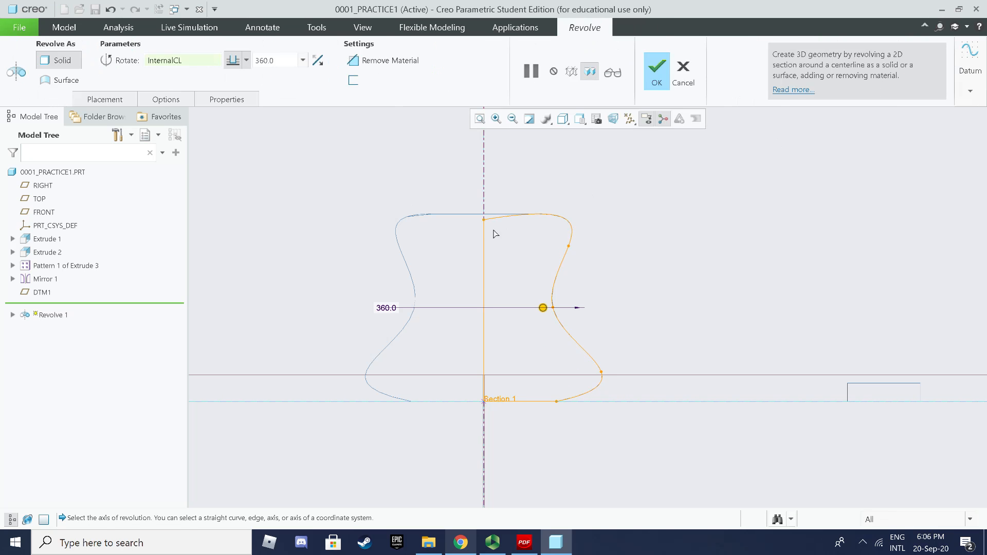
Step: Switch the display style to Shading and tilt the view
click(564, 121)
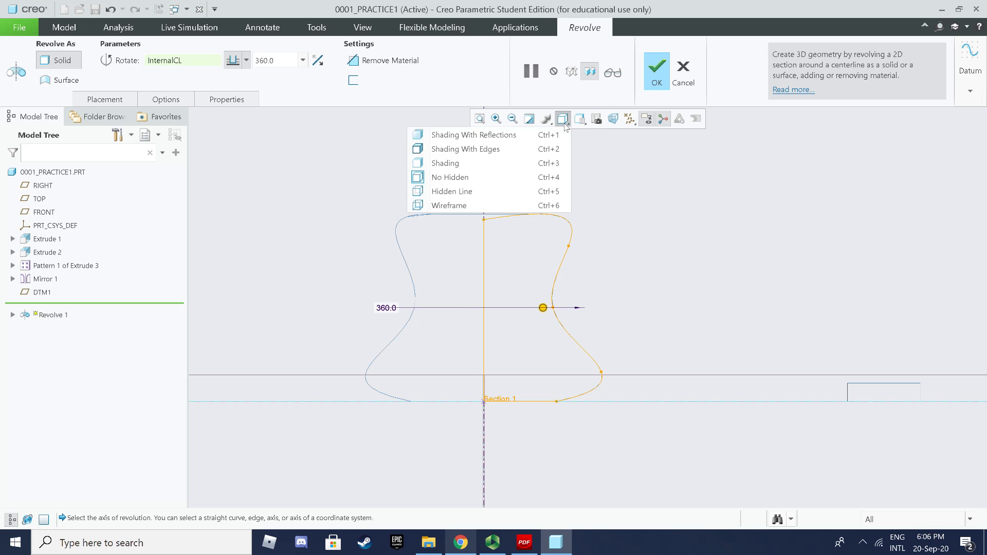
click(507, 162)
middle_drag(663, 232, 636, 253)
scroll(637, 252, down, 5)
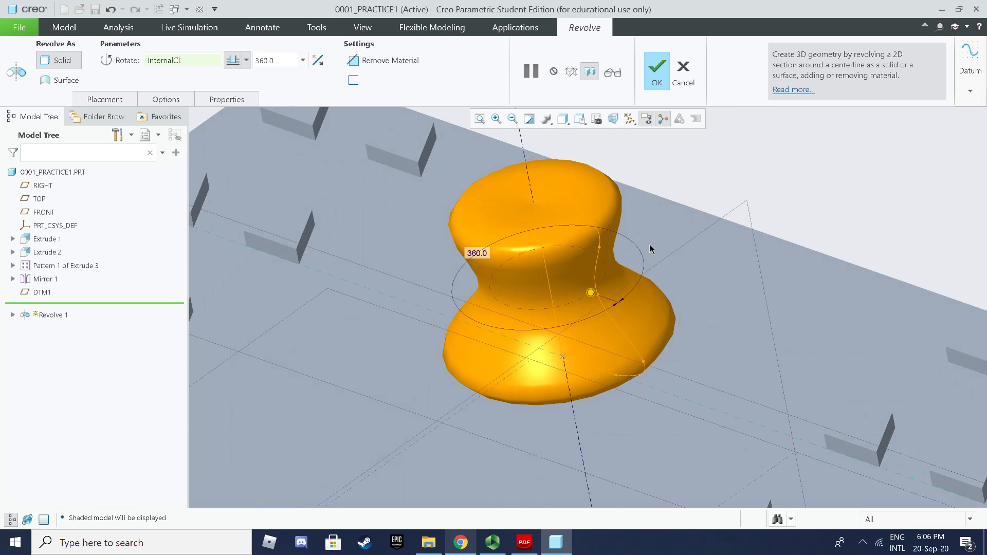
scroll(713, 224, up, 1)
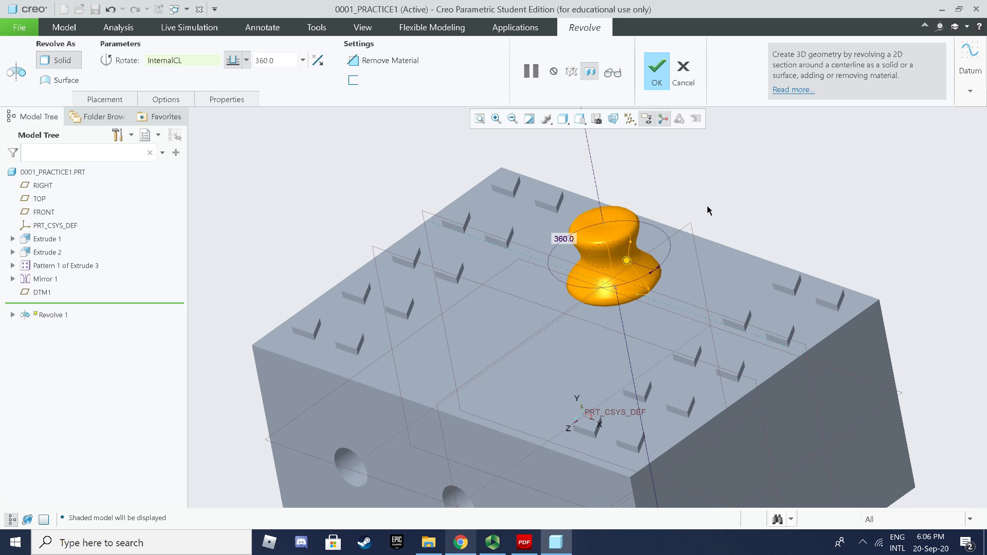
Step: Try 180 and 90 revolve angles, then complete Revolve 1 at 360°
click(303, 60)
click(282, 95)
middle_drag(446, 185, 348, 175)
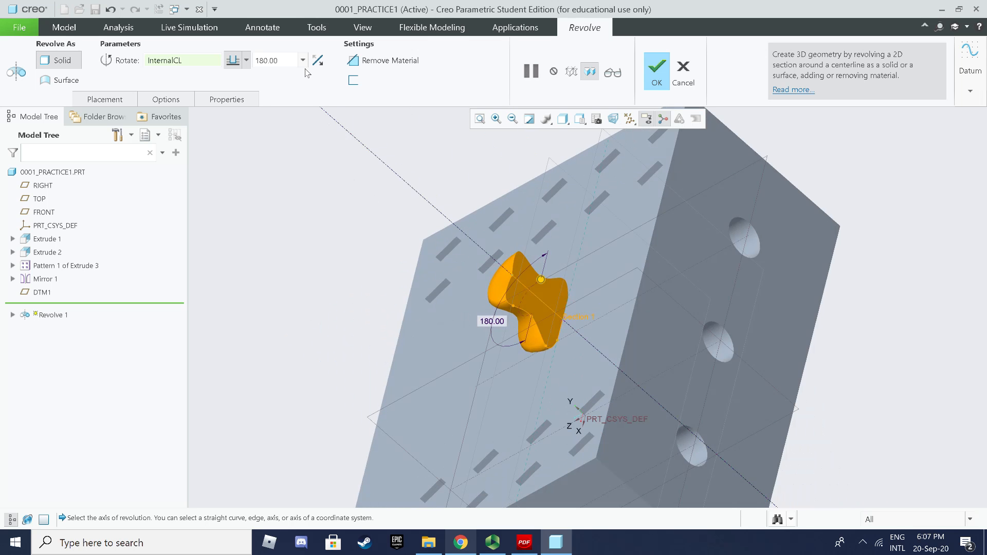
click(302, 62)
click(282, 97)
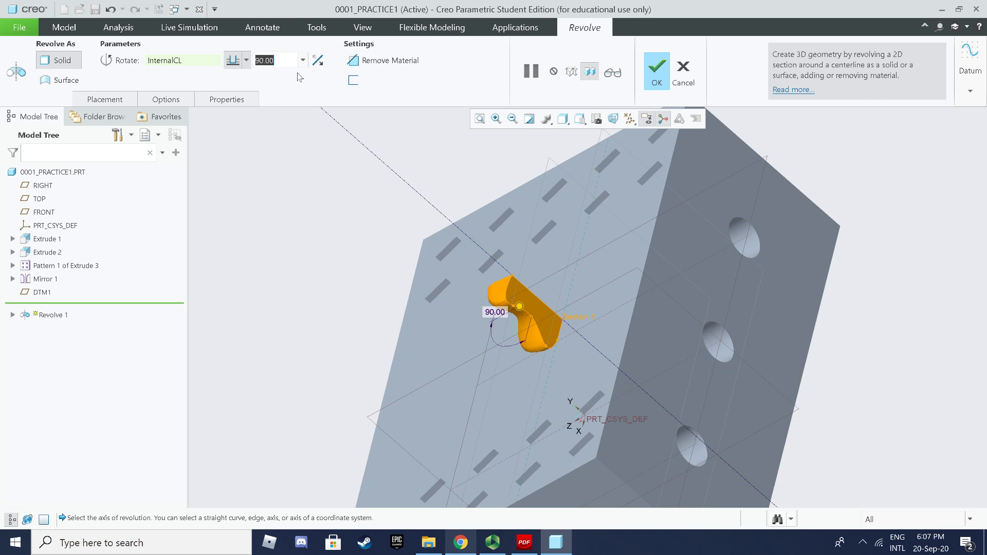
click(304, 61)
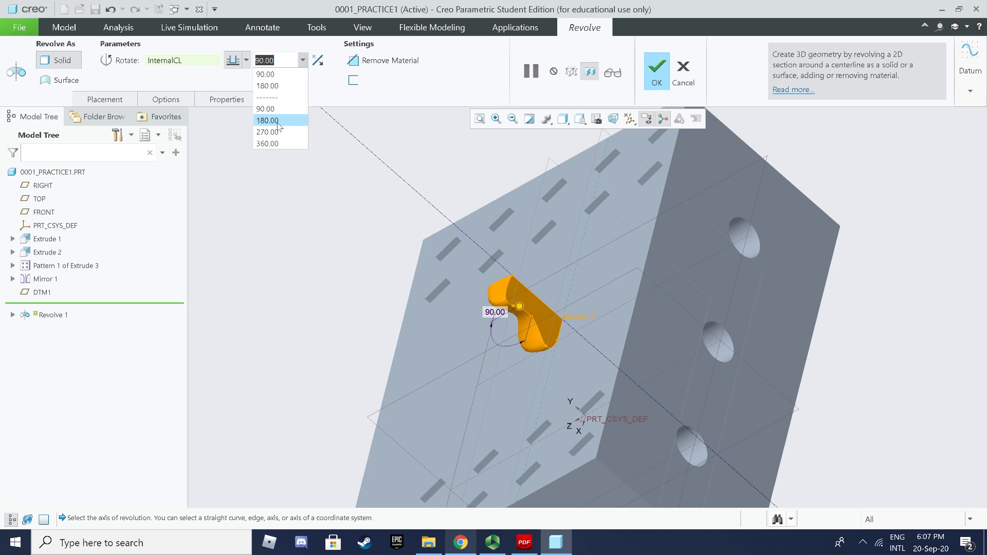
click(270, 144)
middle_drag(360, 232, 456, 194)
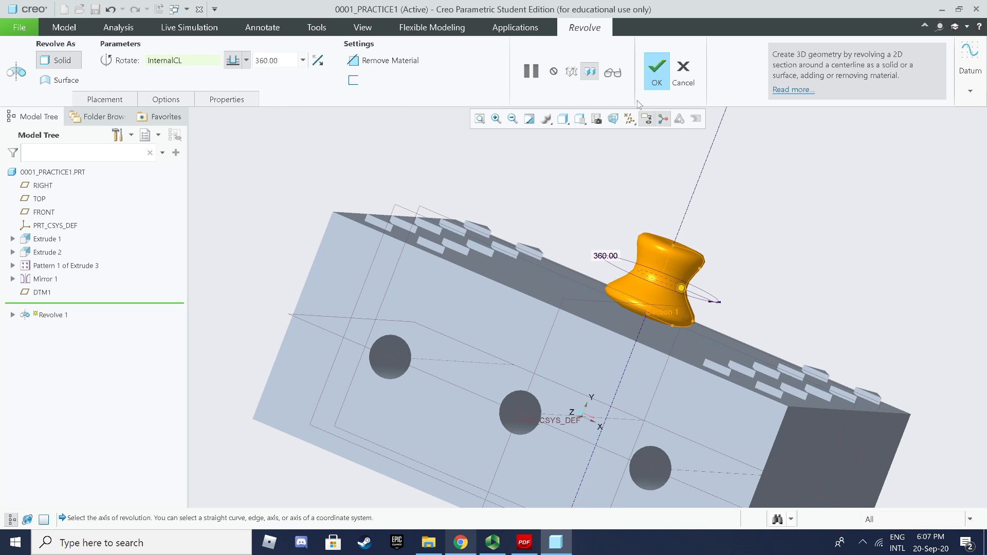
middle_drag(601, 182, 598, 183)
click(652, 76)
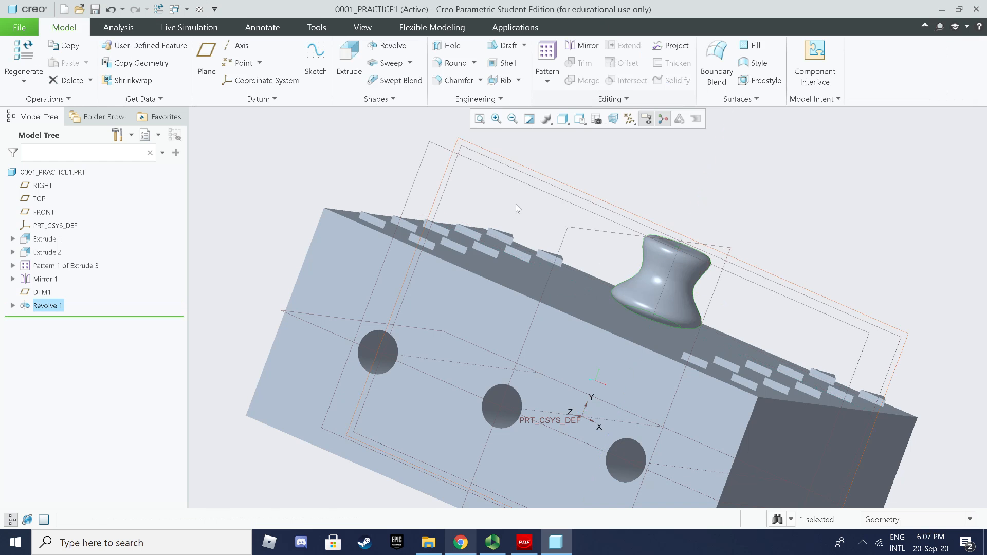
key(ctrl+d)
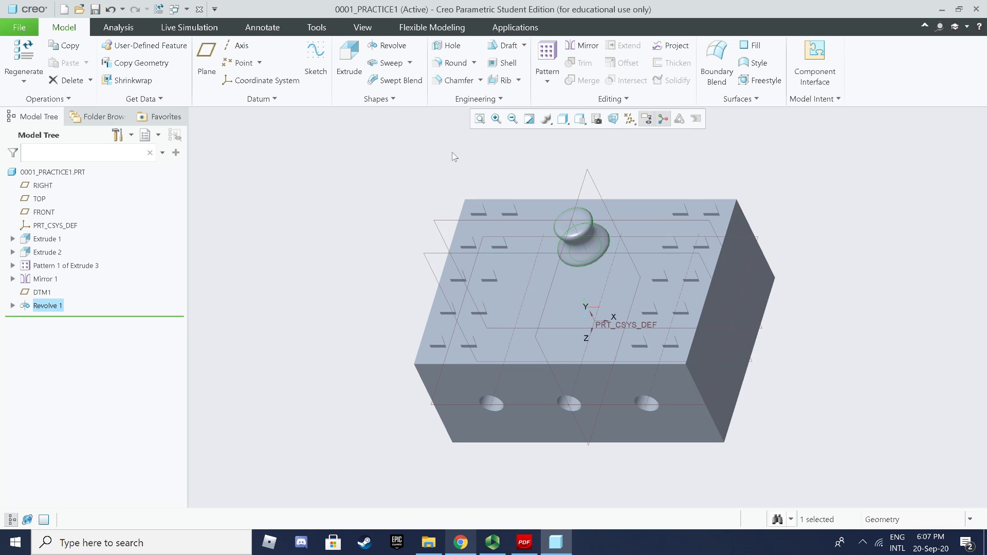
click(455, 63)
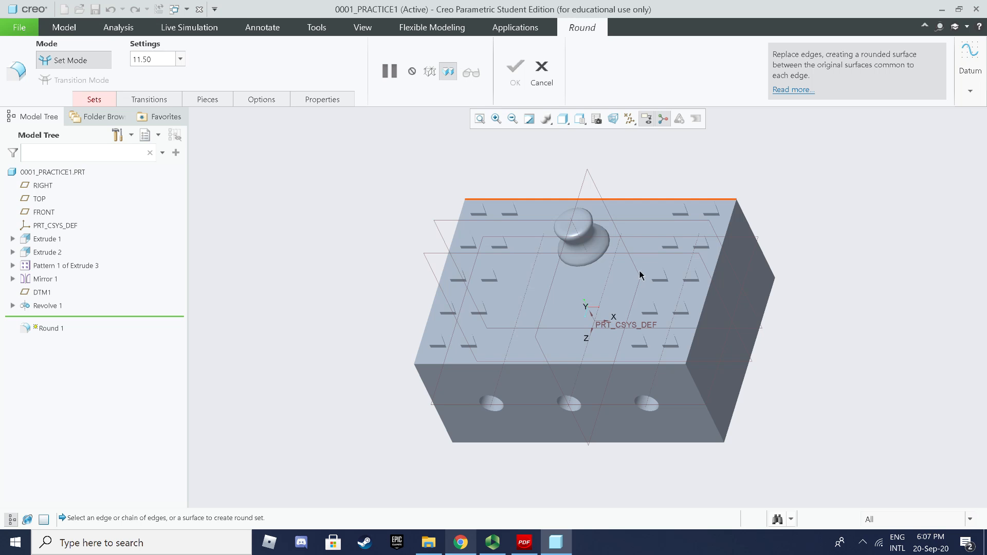
Step: Round three of the block's corner edges with a 30 radius
scroll(761, 400, up, 2)
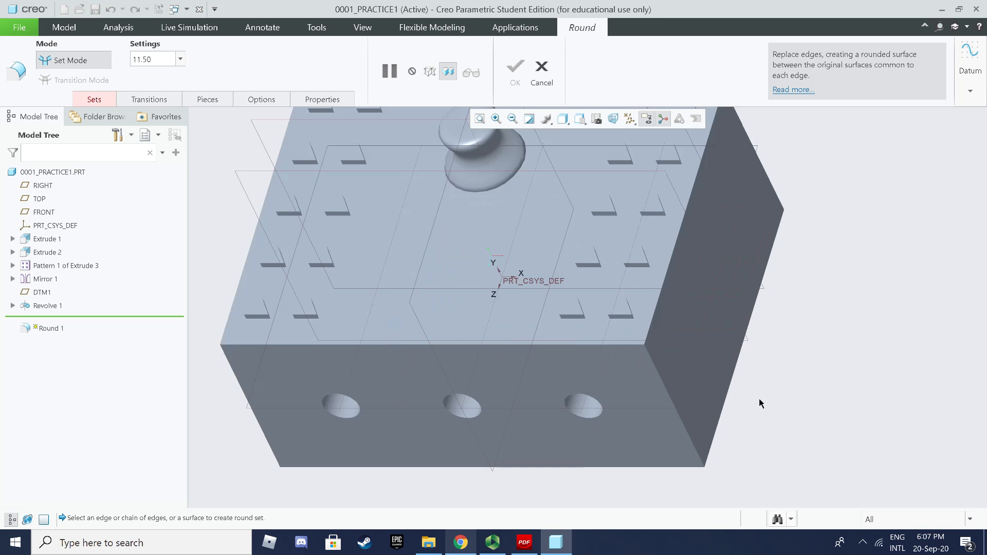
click(667, 394)
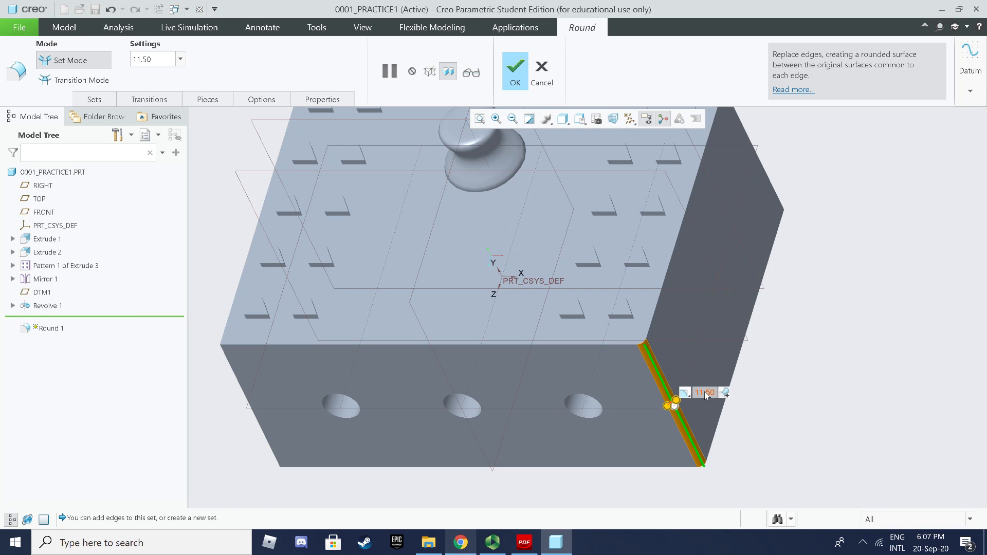
text(30)
key(Return)
middle_drag(825, 299, 772, 323)
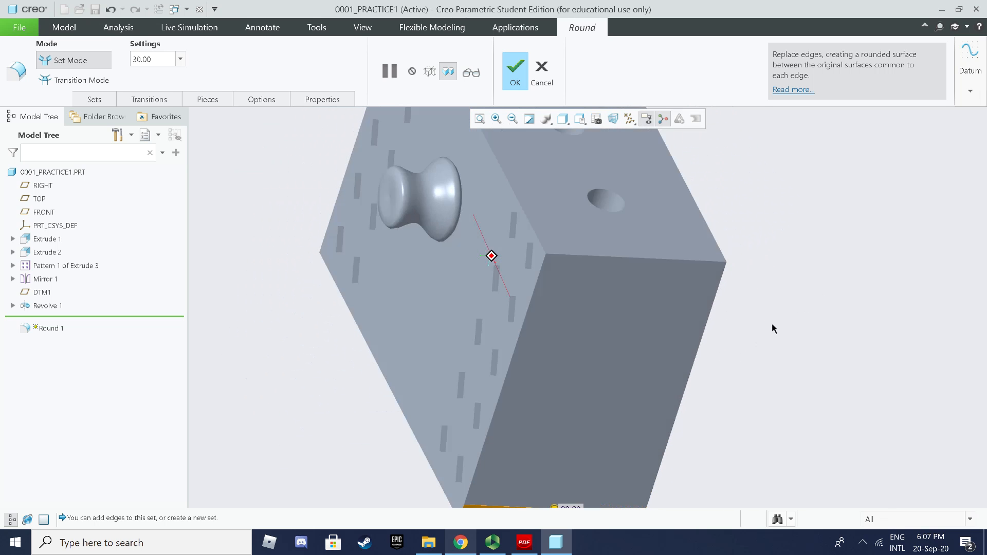
click(655, 260)
scroll(729, 232, down, 3)
middle_drag(729, 232, 729, 310)
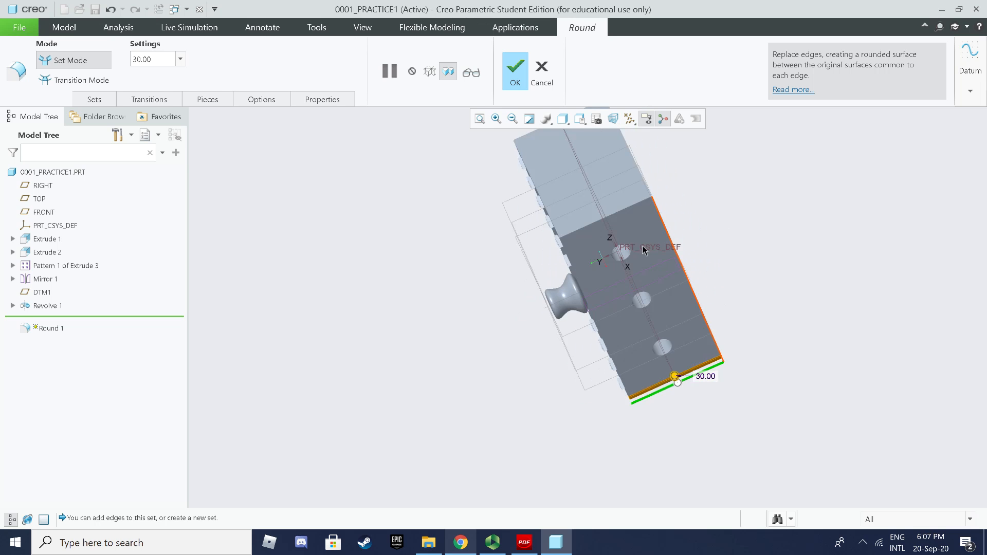
middle_drag(699, 225, 696, 304)
click(589, 269)
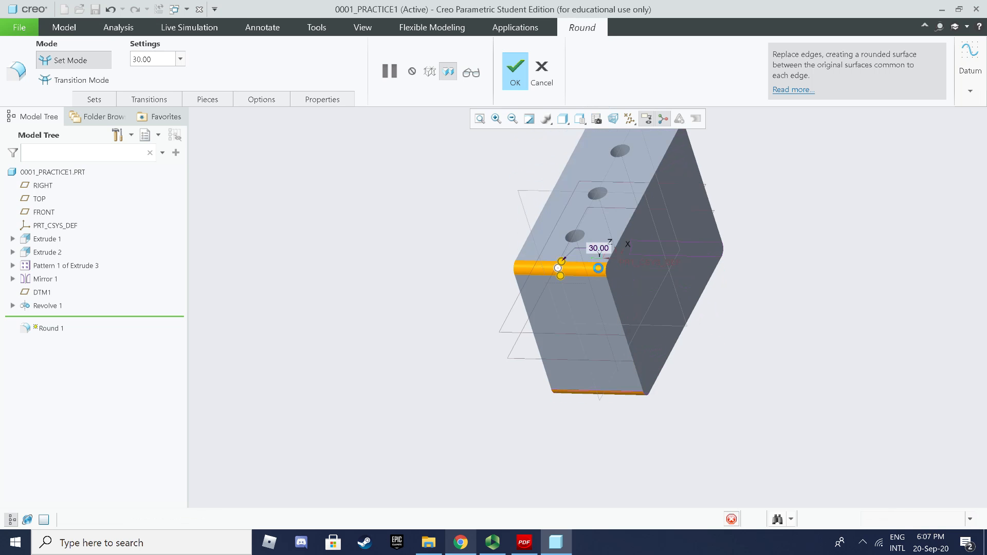
mouse_move(724, 263)
middle_down()
mouse_move(718, 245)
mouse_move(738, 265)
middle_up()
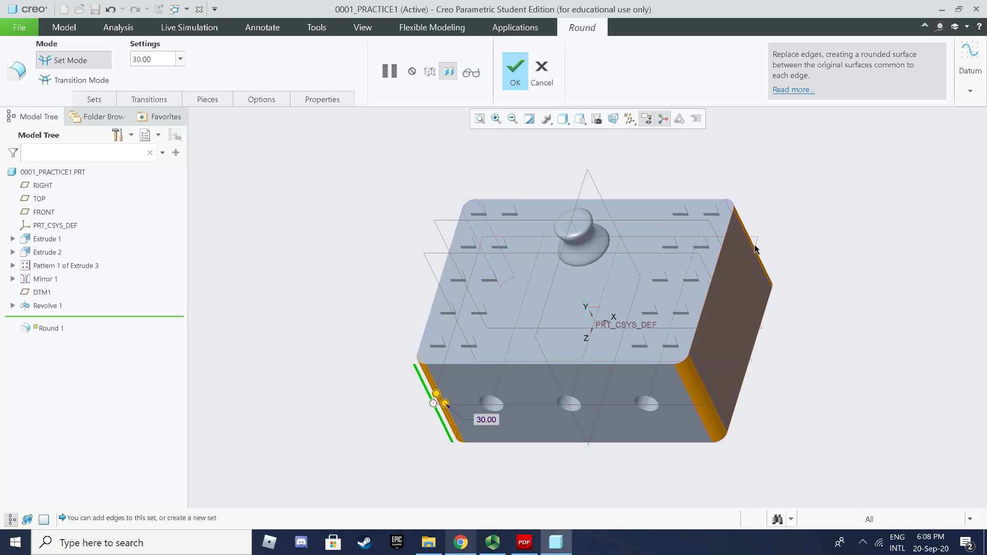
click(518, 74)
scroll(614, 320, down, 2)
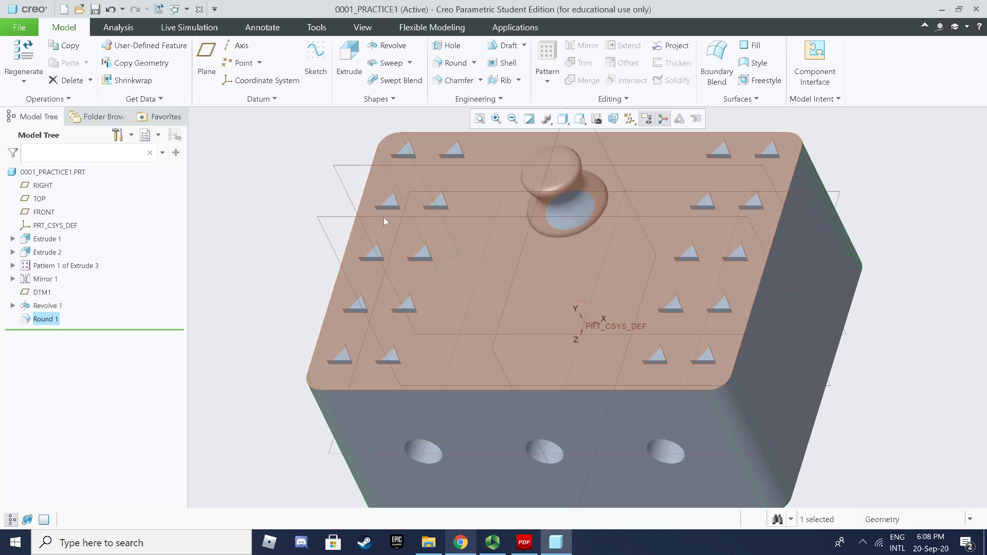
Step: Chamfer the block's top edge and check Chamfer 1 from both sides
click(458, 82)
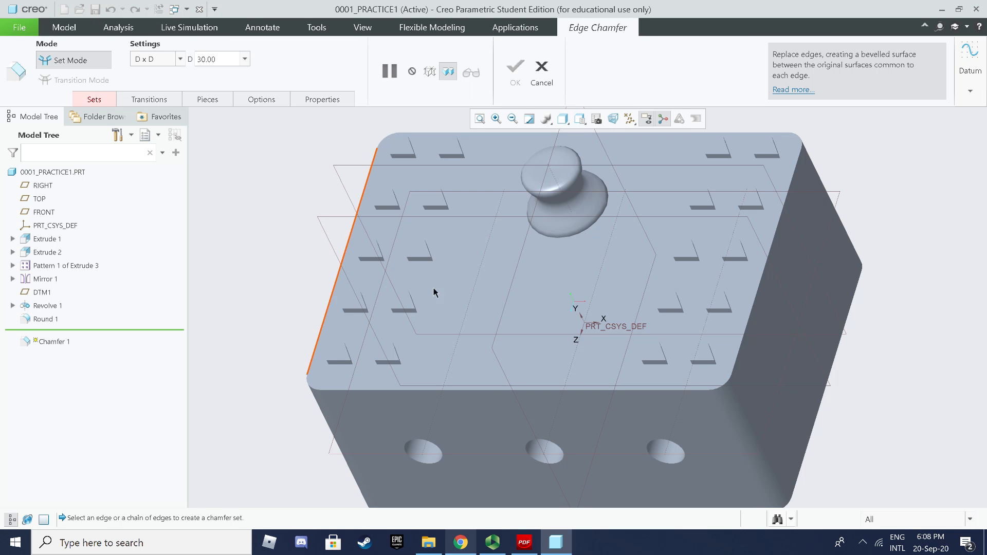
click(475, 395)
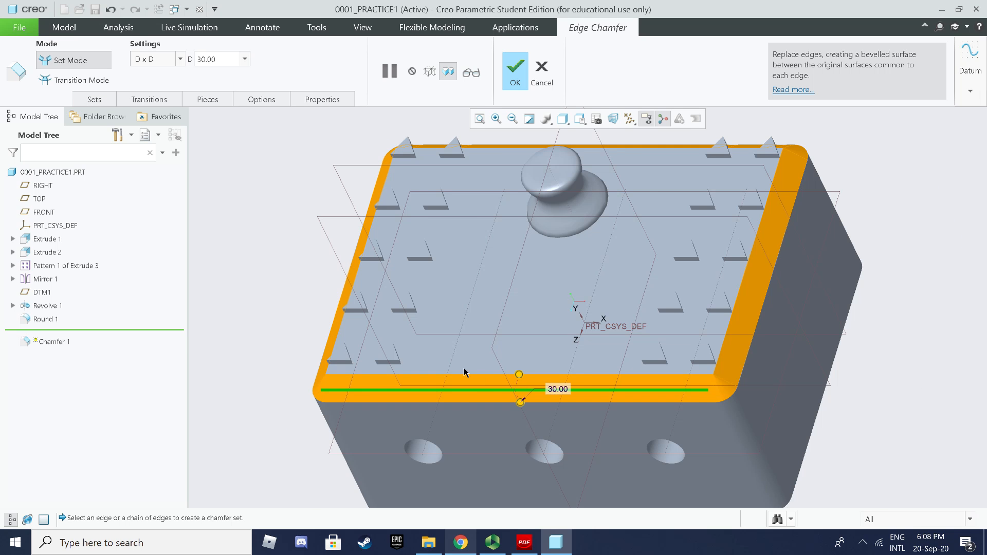
scroll(458, 366, down, 2)
mouse_move(451, 363)
middle_down()
mouse_move(406, 374)
mouse_move(412, 366)
middle_up()
click(515, 83)
middle_drag(471, 313, 563, 352)
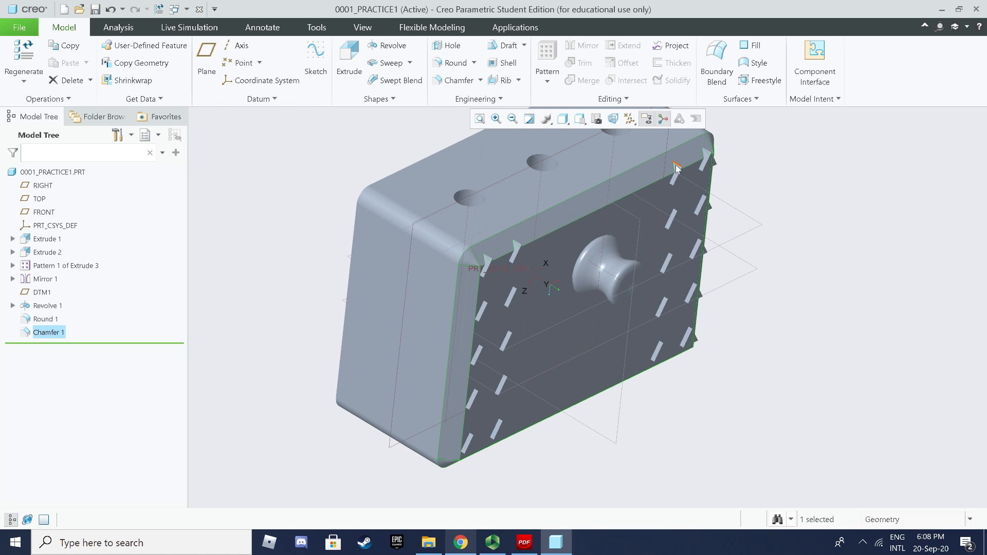
mouse_move(680, 201)
middle_down()
mouse_move(510, 263)
mouse_move(486, 281)
middle_up()
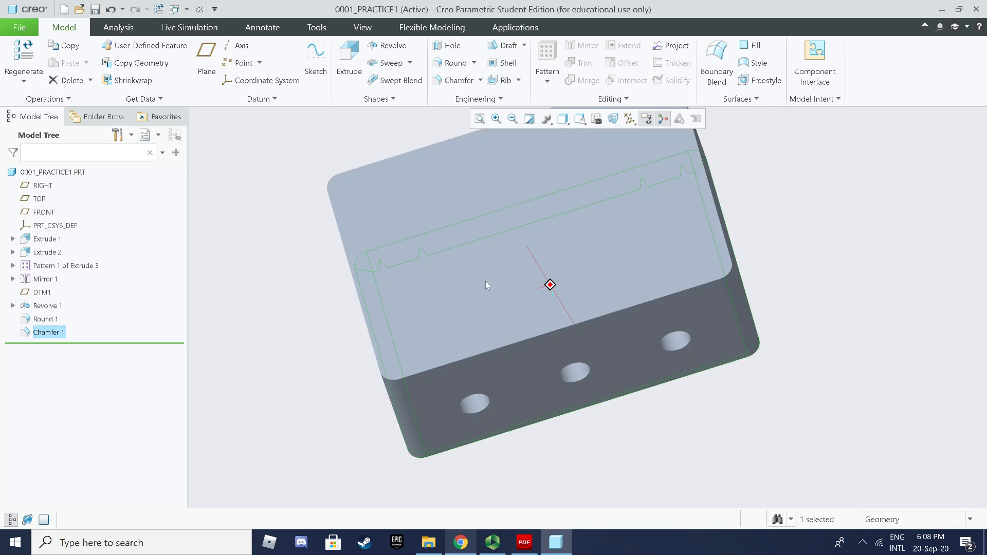
Step: Return to the default view, clear the selection, and start saving the part
key(ctrl+d)
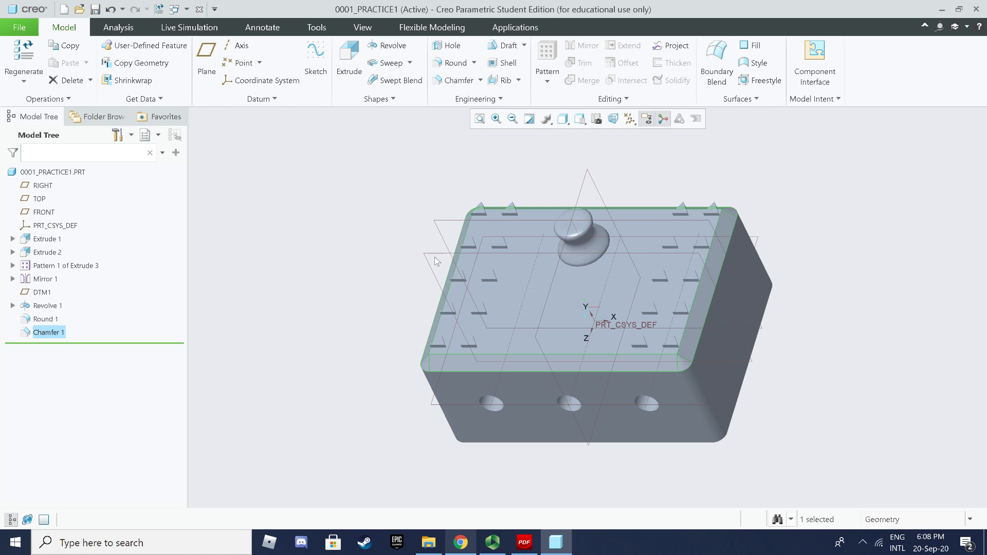
click(785, 189)
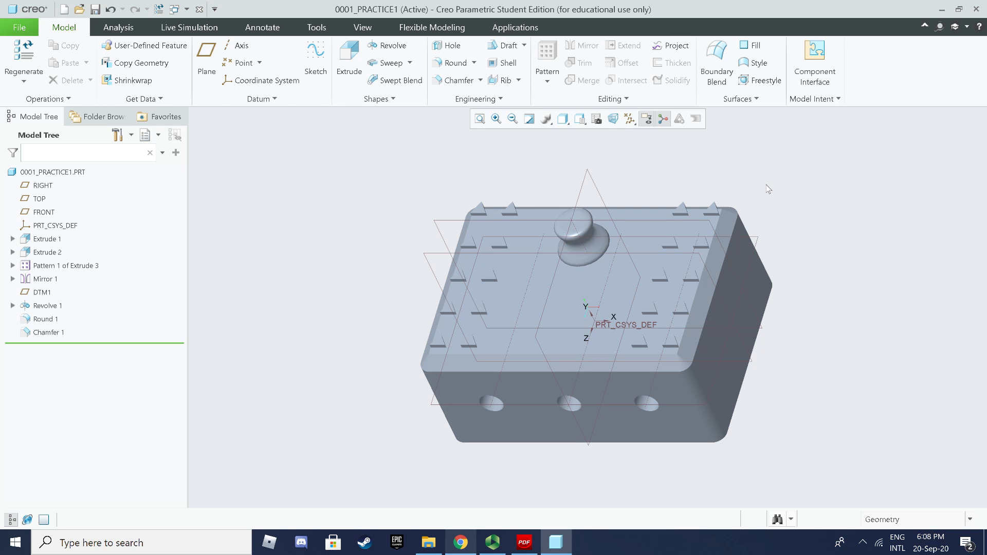
click(96, 10)
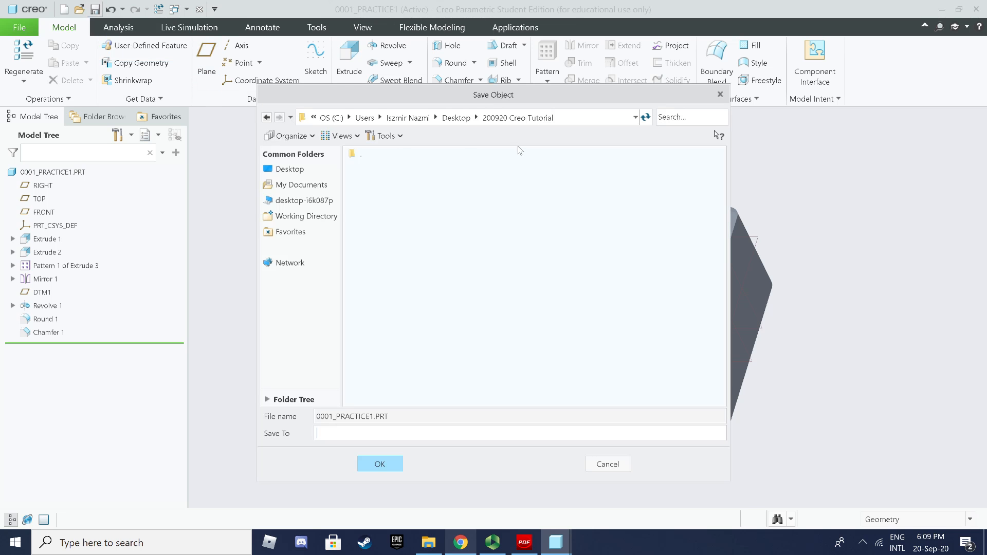
Step: Save 0001_practice1 in the 200920 Creo Tutorial folder and close it
click(502, 123)
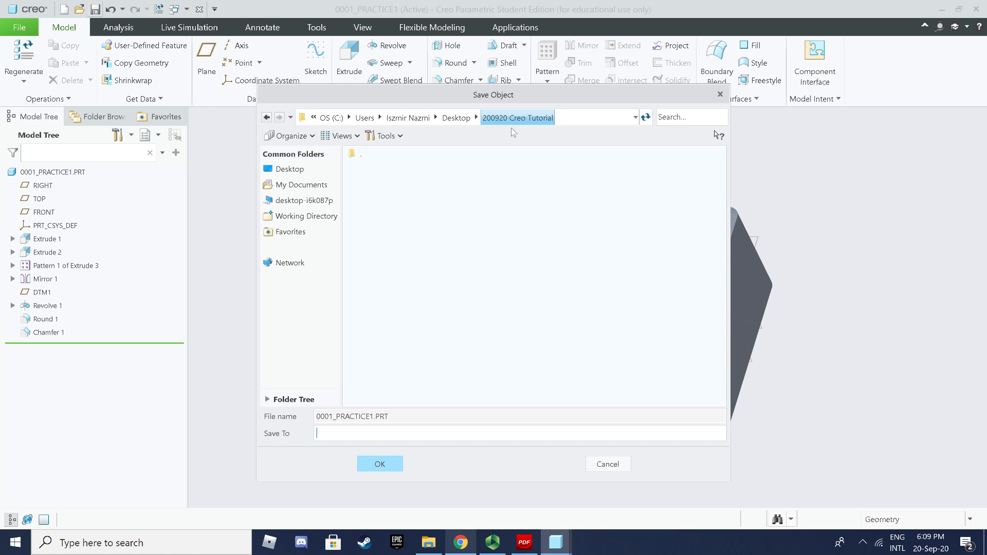
click(380, 465)
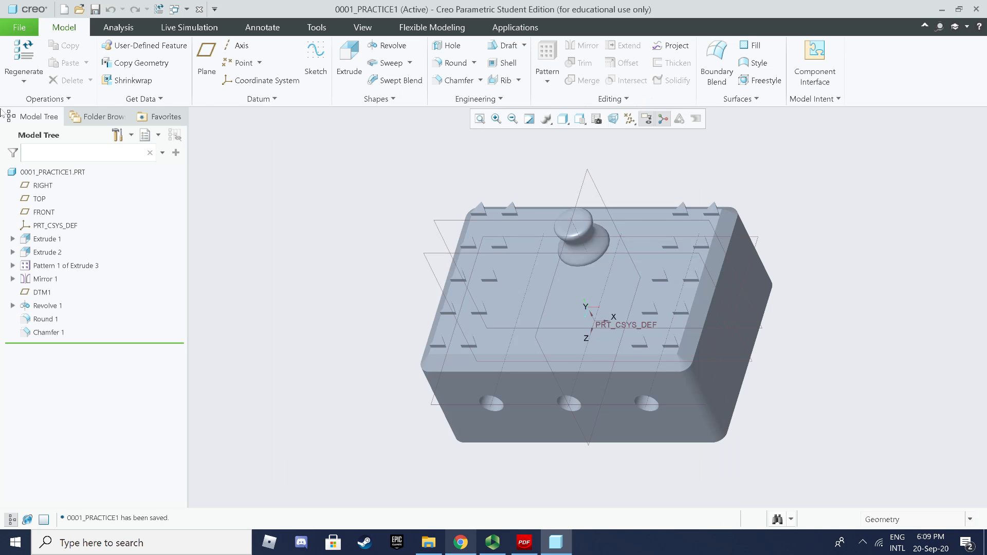
click(19, 28)
click(36, 170)
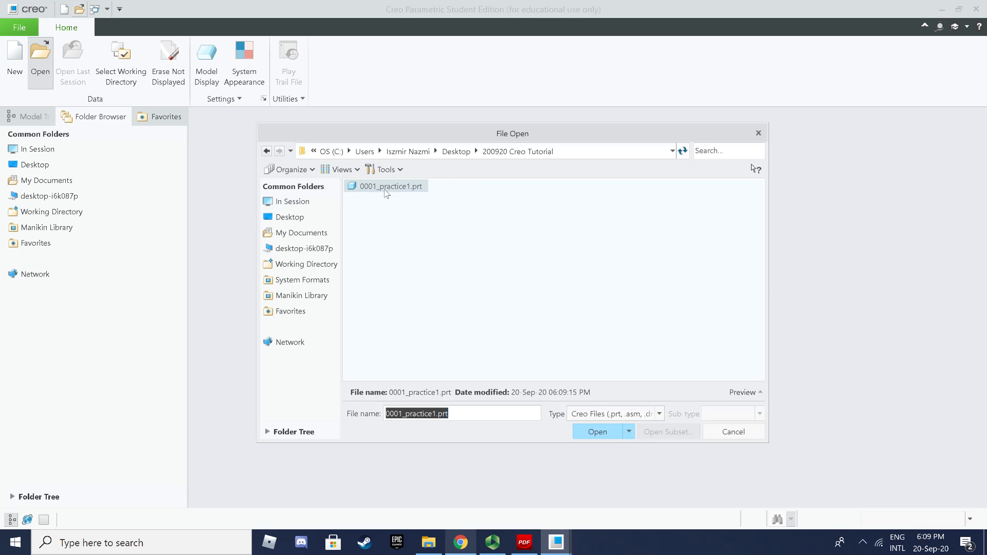
Step: Reopen 0001_practice1.prt to verify it, close it again, and quit Creo
click(386, 189)
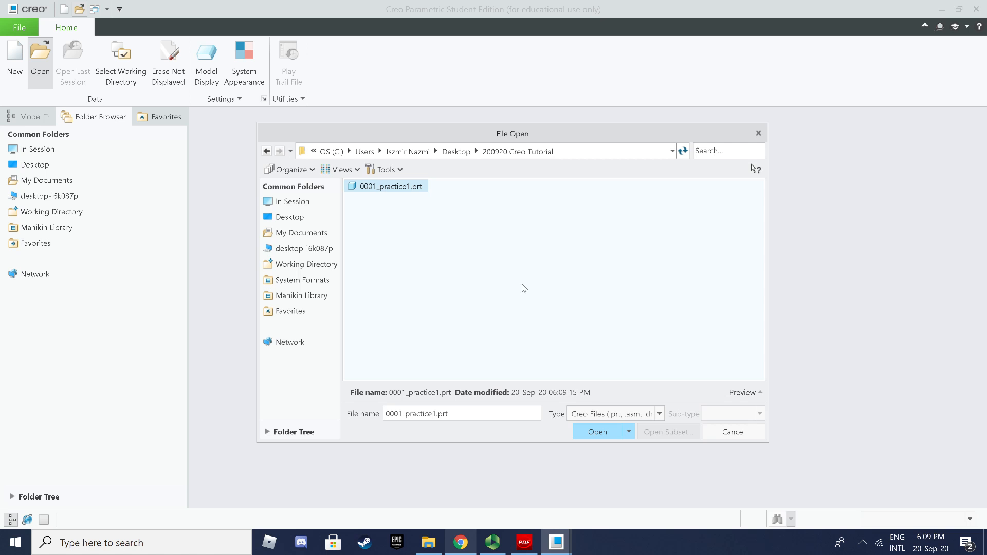
click(597, 431)
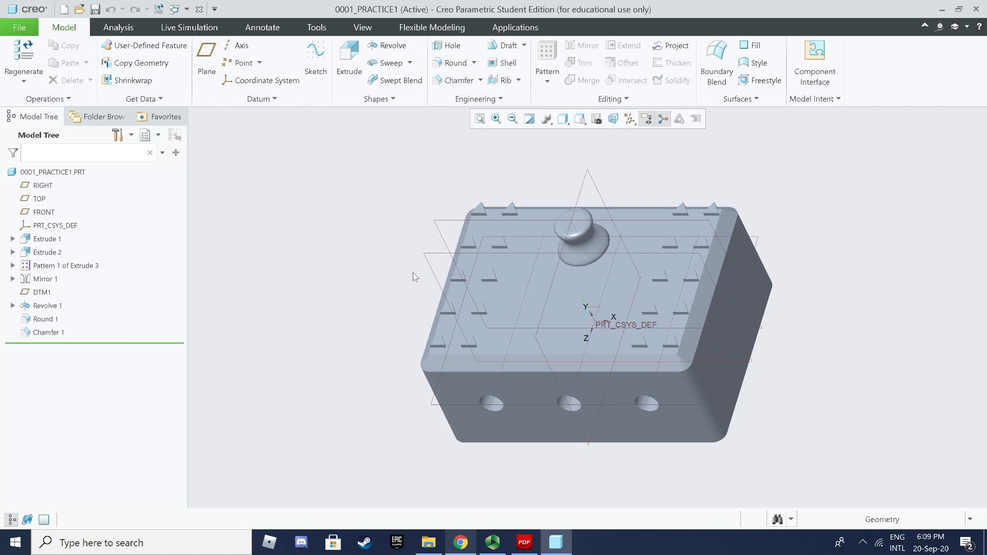
click(15, 30)
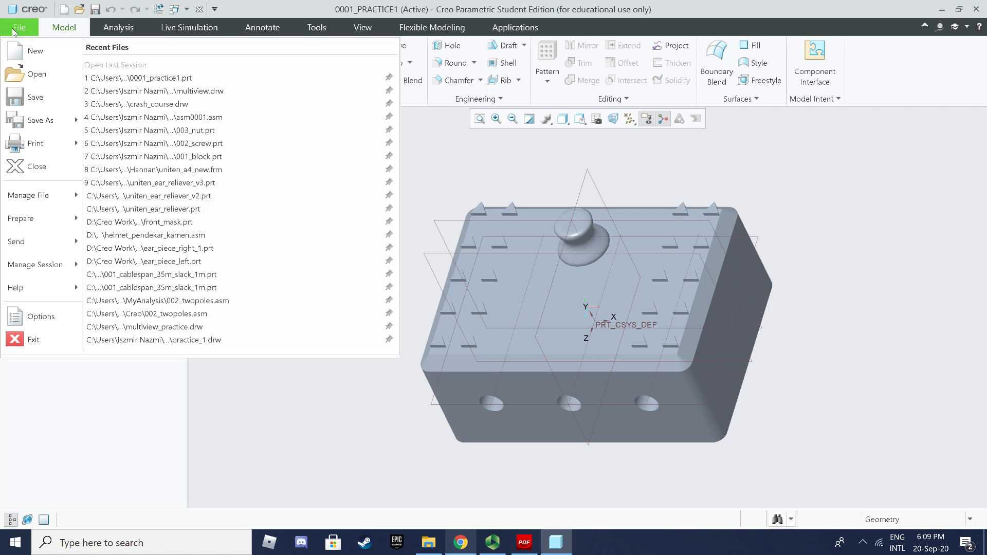
click(32, 172)
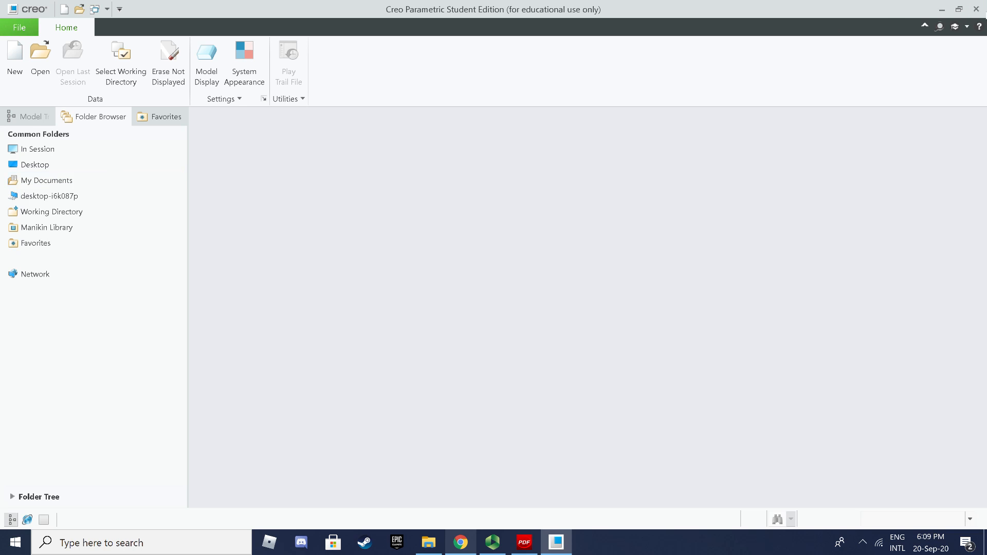
click(977, 9)
Step: Exit Creo and confirm 0001_practice1.prt is in the 200920 Creo Tutorial folder
click(631, 301)
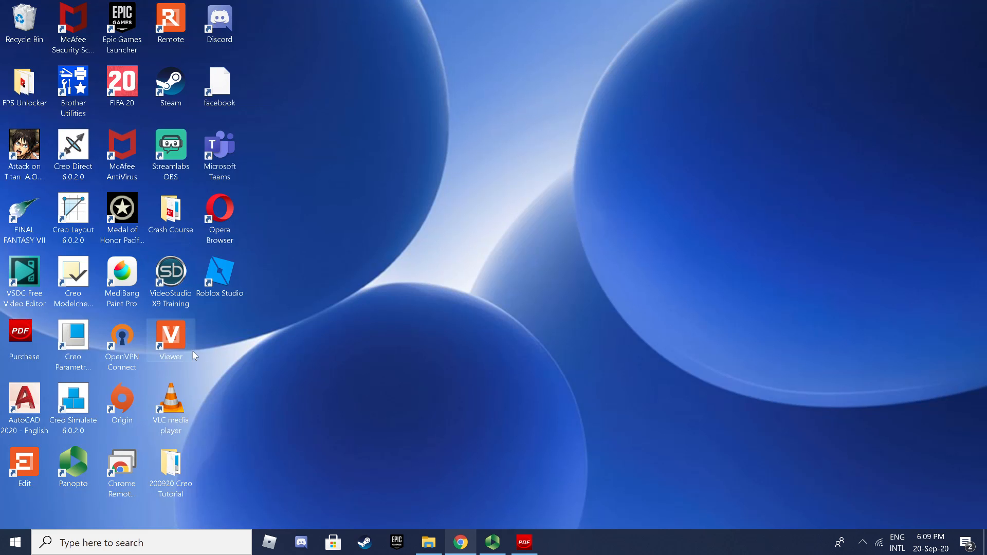
double_click(175, 494)
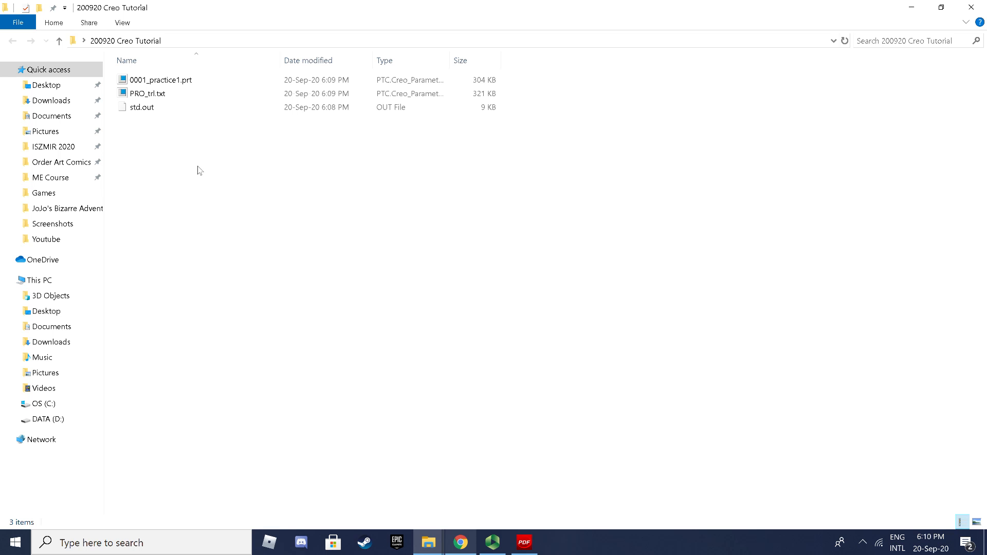
drag(304, 215, 124, 66)
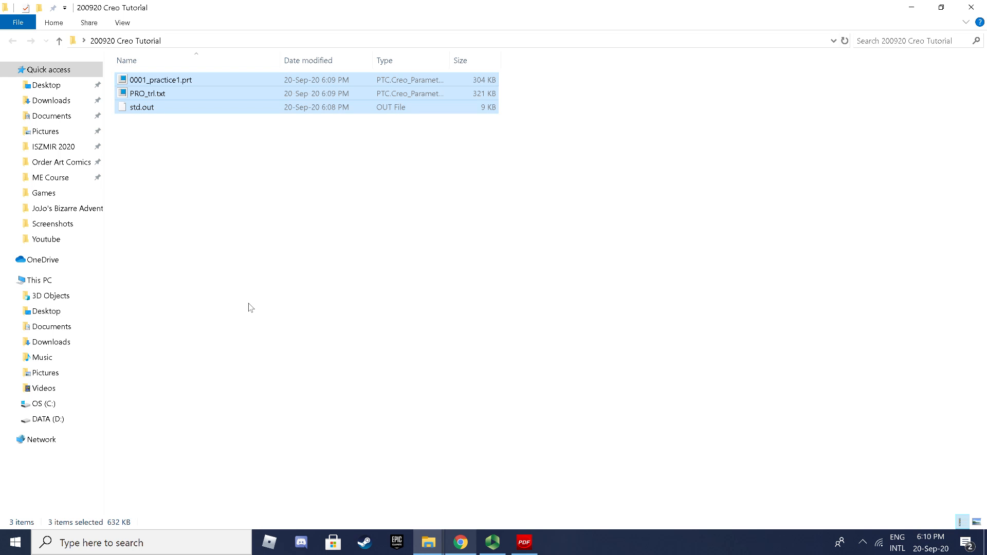
click(205, 154)
click(198, 81)
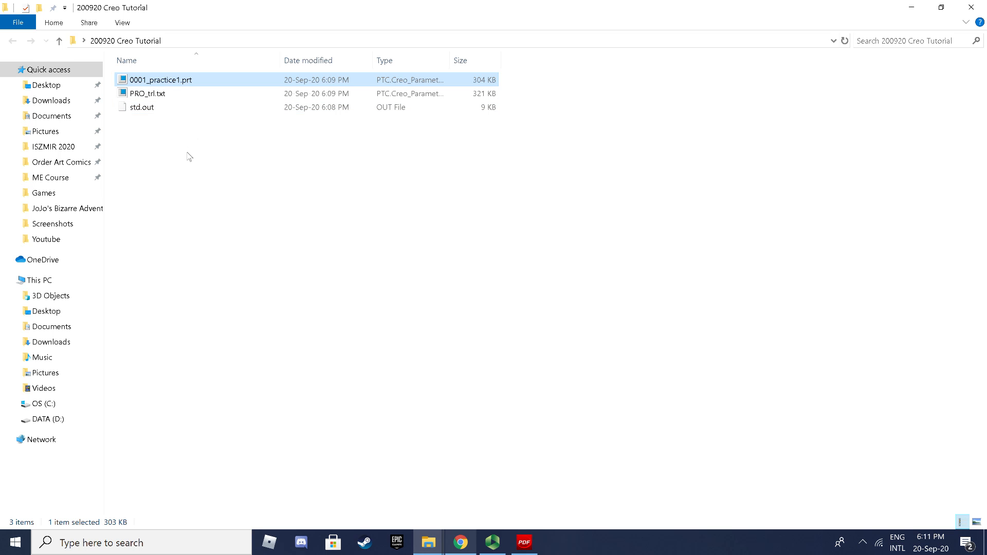
drag(587, 293, 155, 82)
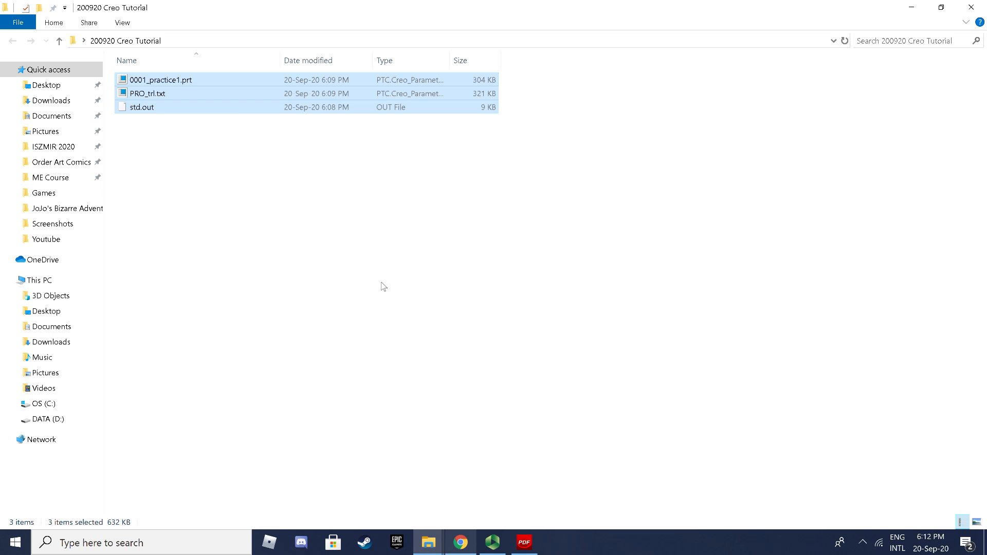
click(462, 543)
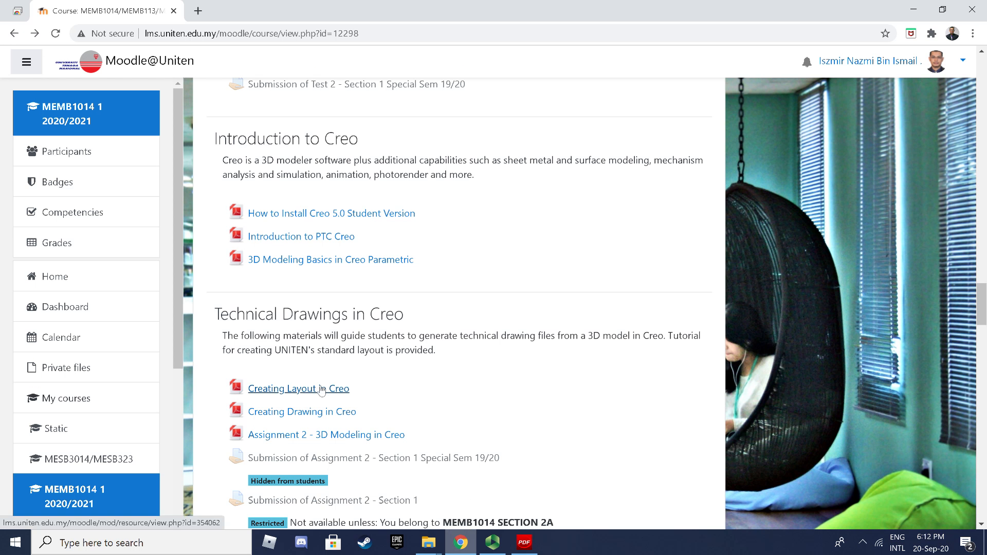
scroll(322, 389, down, 1)
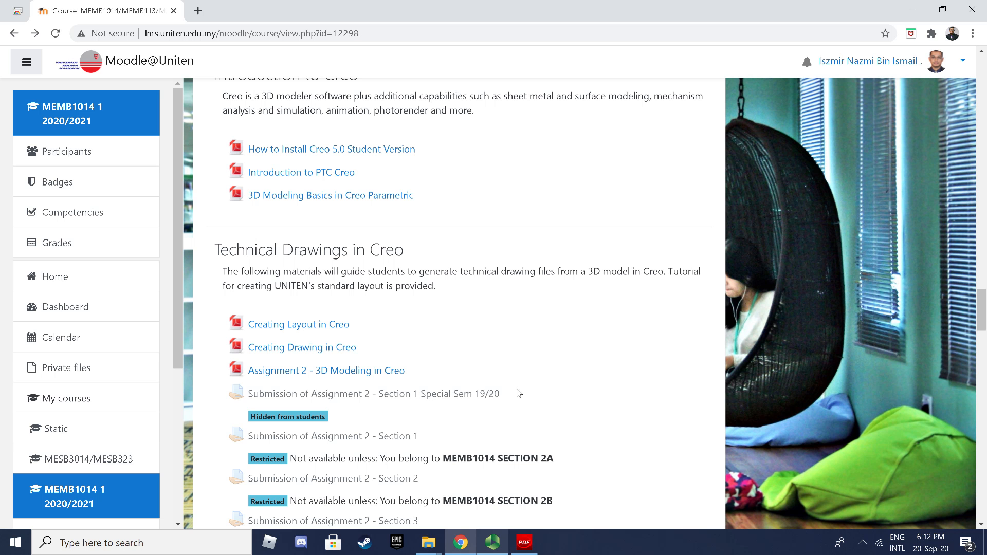
scroll(519, 393, up, 15)
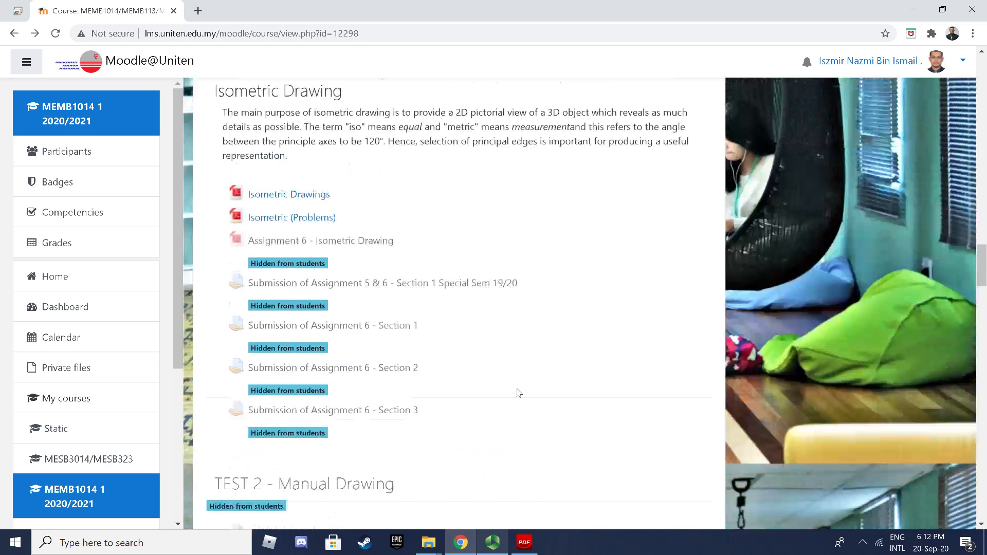
scroll(519, 394, up, 15)
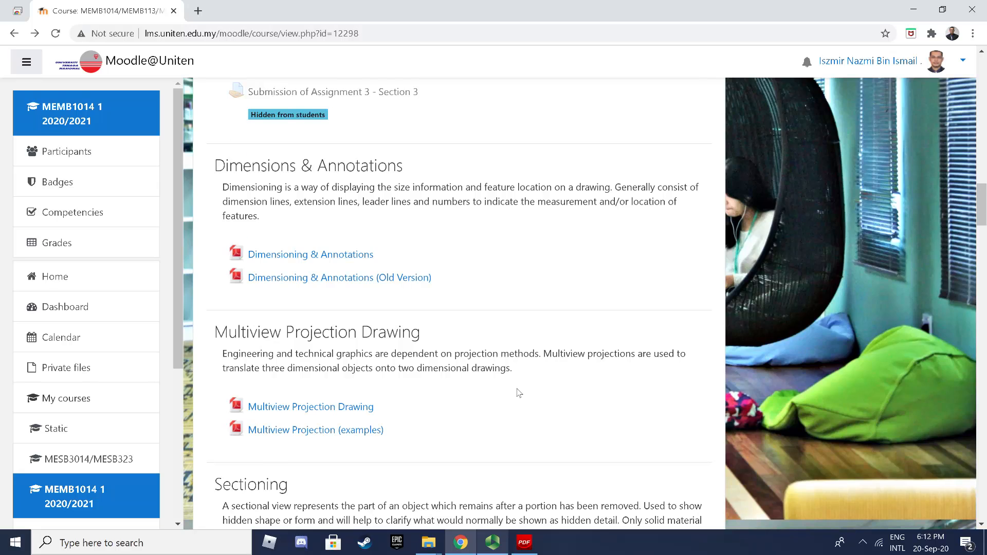
scroll(519, 393, up, 5)
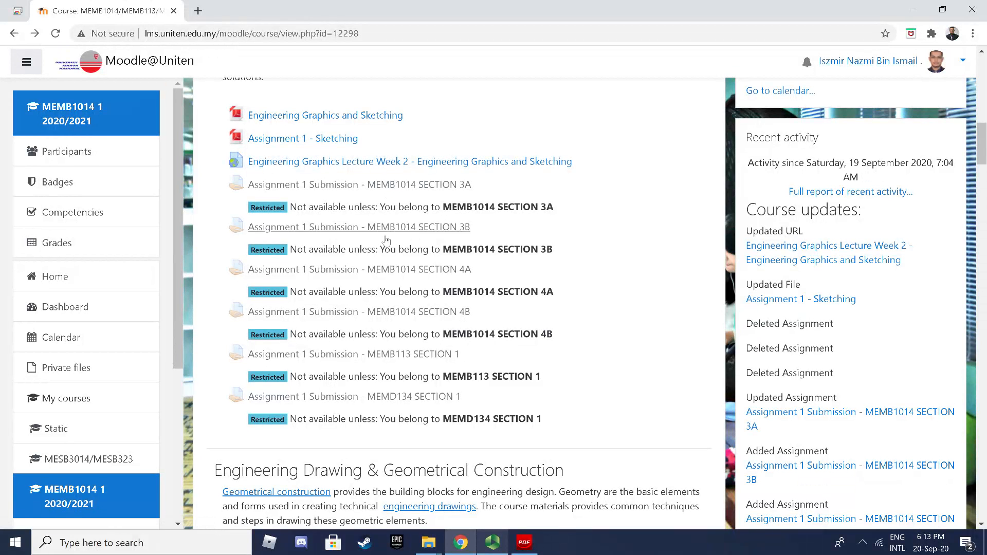
scroll(444, 403, down, 6)
scroll(444, 403, down, 13)
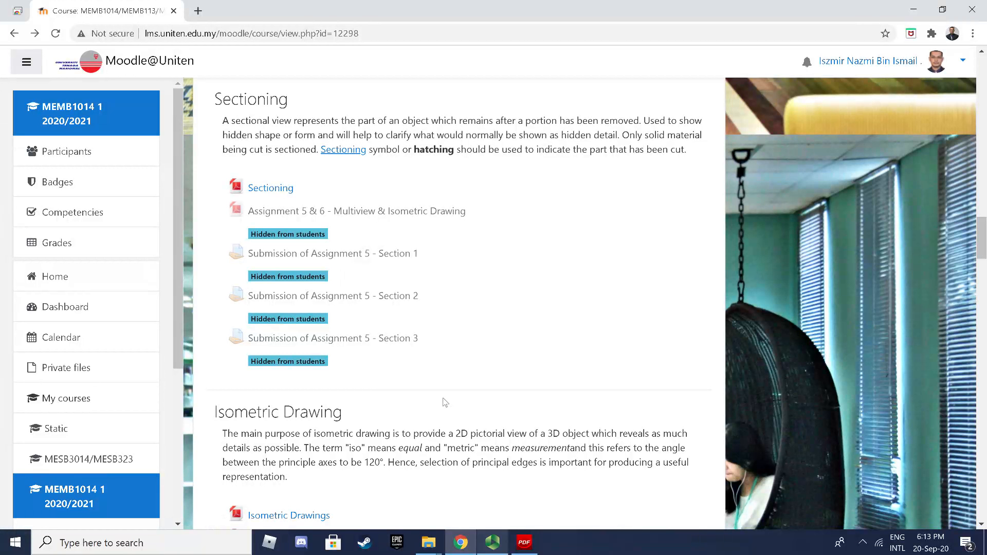
Step: Check the current date on the taskbar calendar, then scroll up the Moodle course page
click(918, 540)
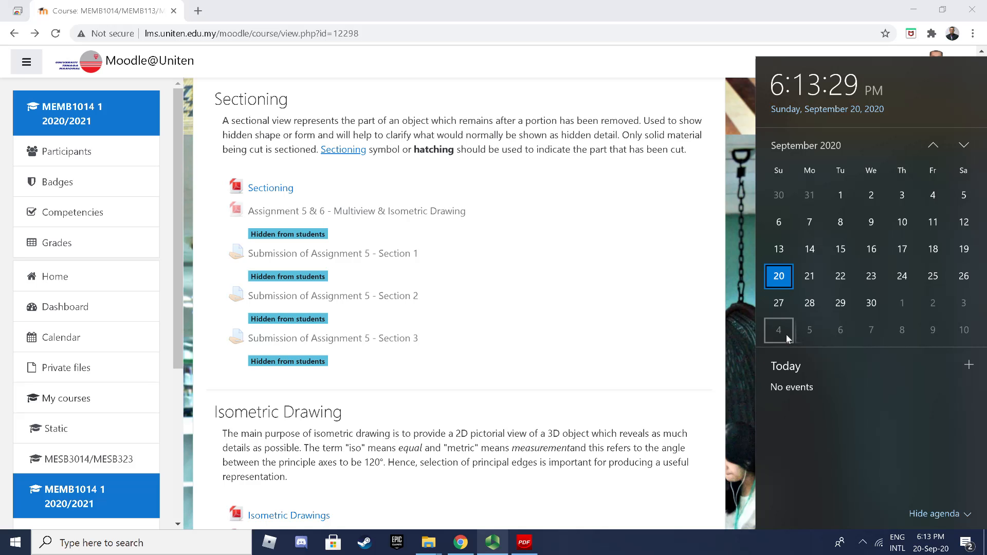
click(595, 325)
scroll(597, 325, up, 2)
scroll(596, 325, up, 20)
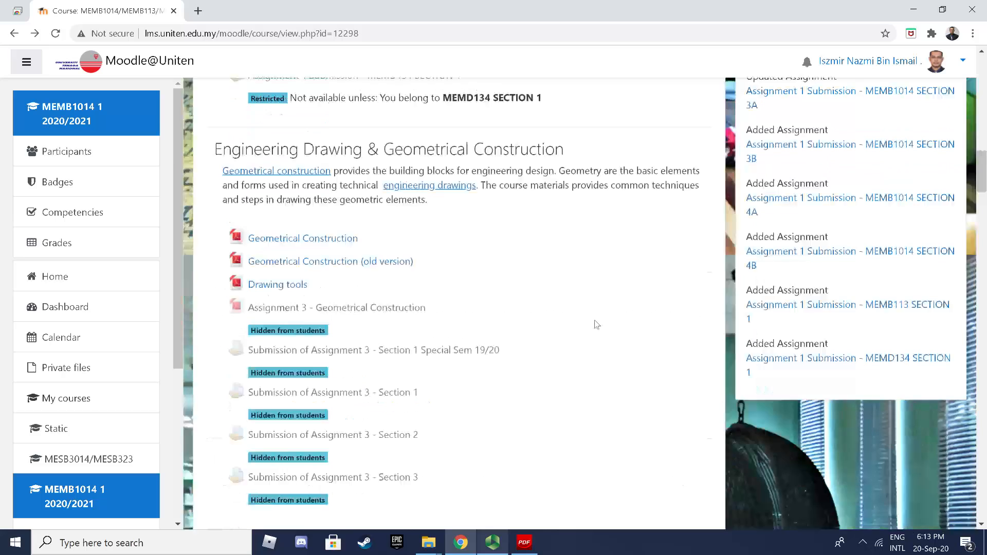
scroll(595, 324, up, 10)
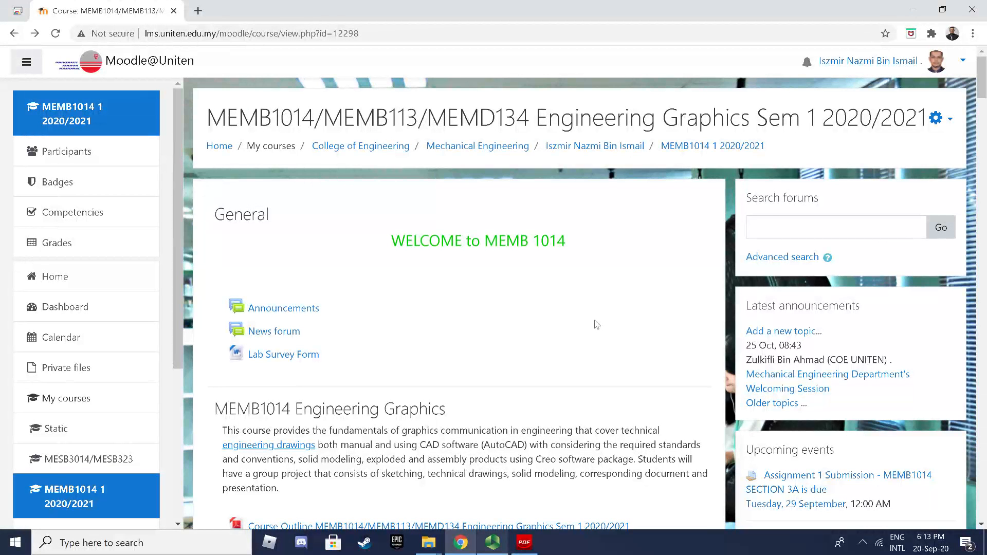
Step: Review the six Assignment 1 Submission activities and bring the Panopto recorder window forward
scroll(597, 325, down, 15)
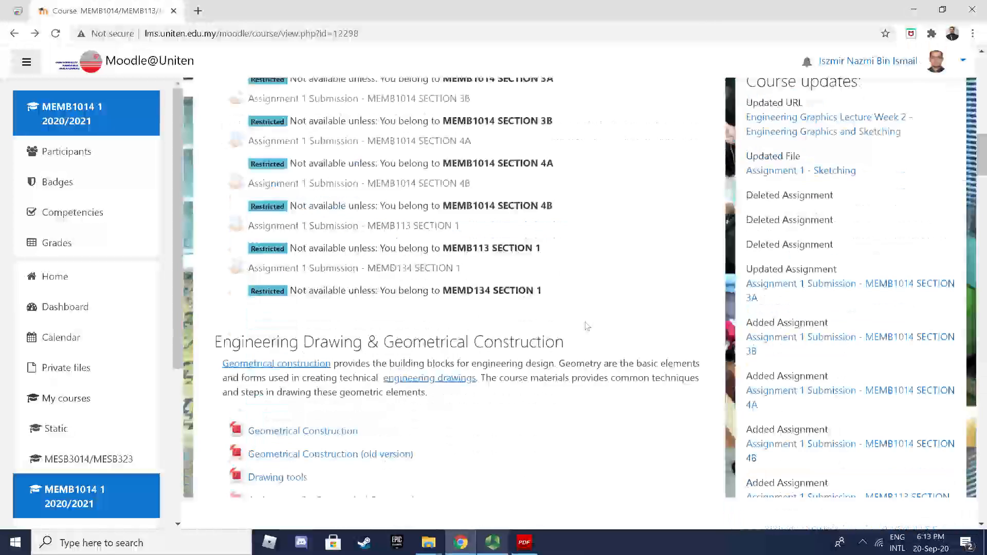
scroll(588, 326, down, 6)
scroll(588, 326, up, 11)
scroll(588, 326, down, 3)
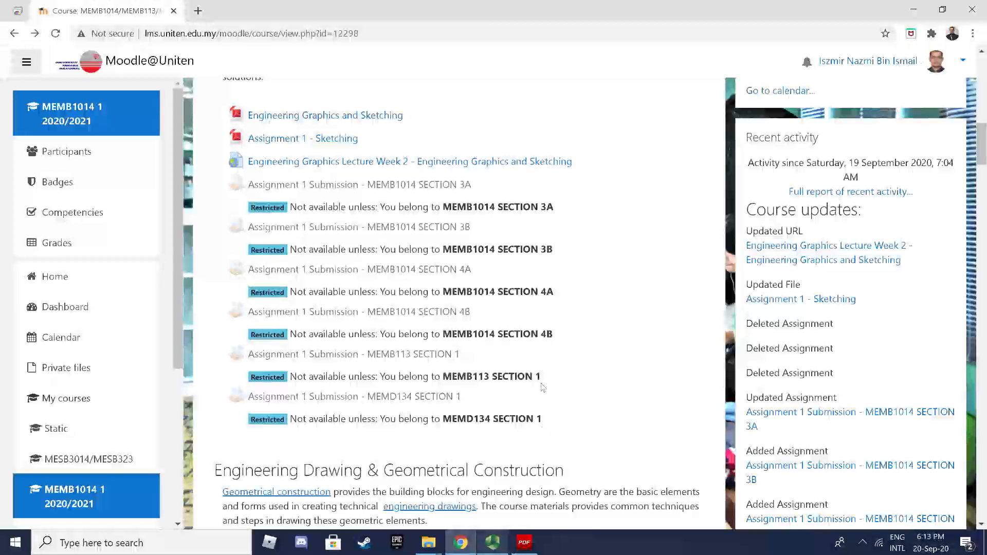
click(499, 542)
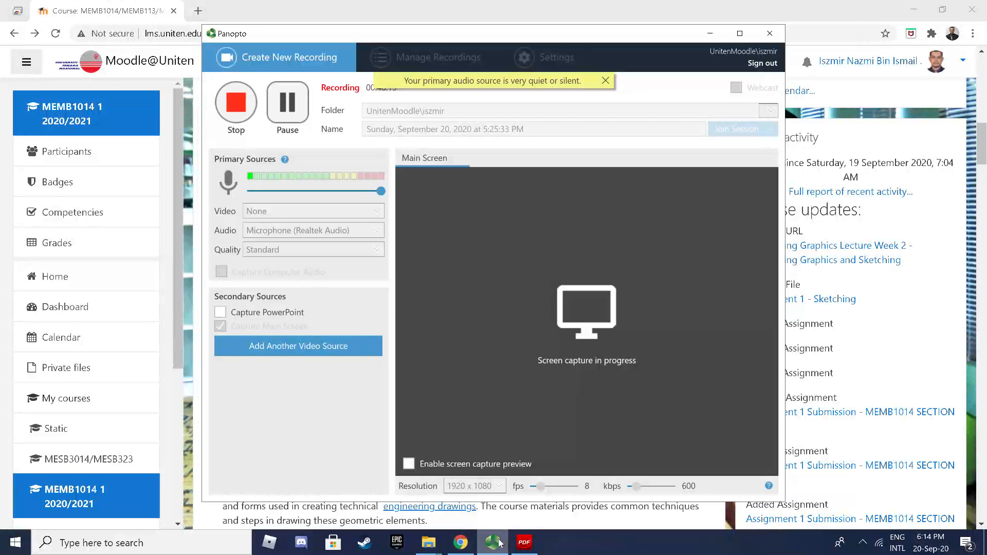